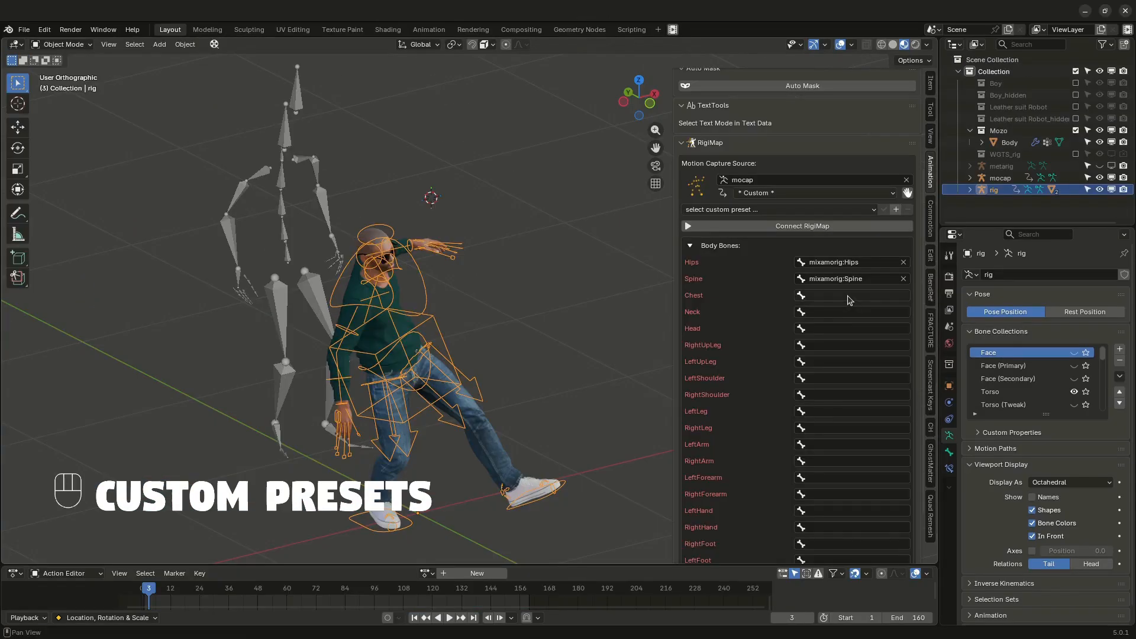
Step: Map the Chest slot to mixamorig:Spine2, Neck to mixamorig:Neck and Head to the matching mixamorig bone
click(850, 297)
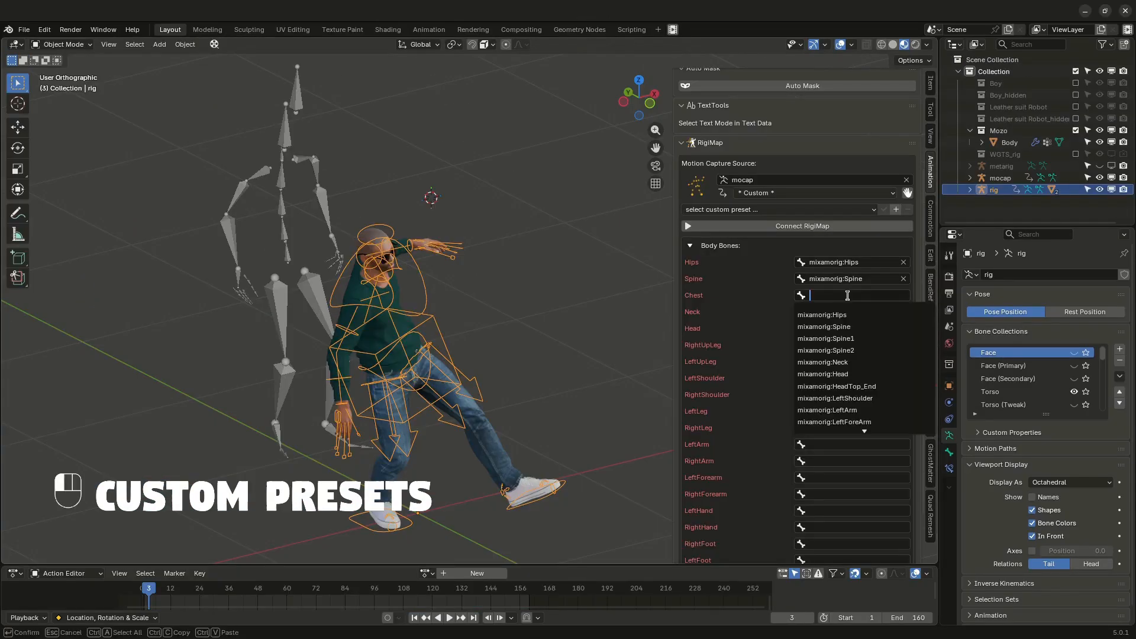
click(849, 354)
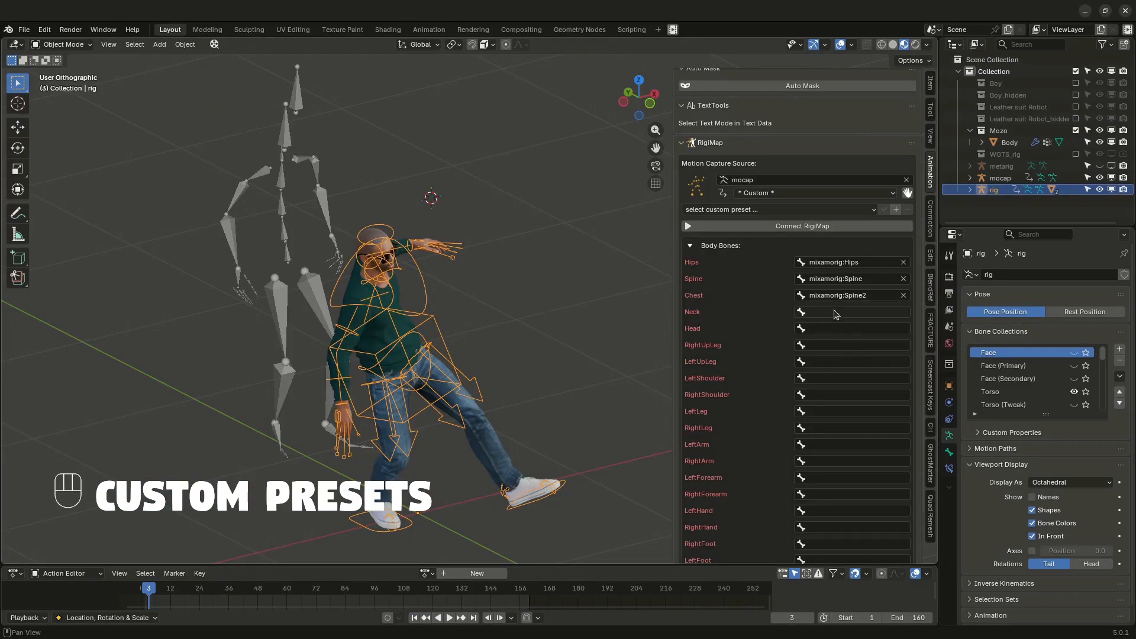
click(834, 310)
click(840, 378)
click(842, 330)
click(823, 407)
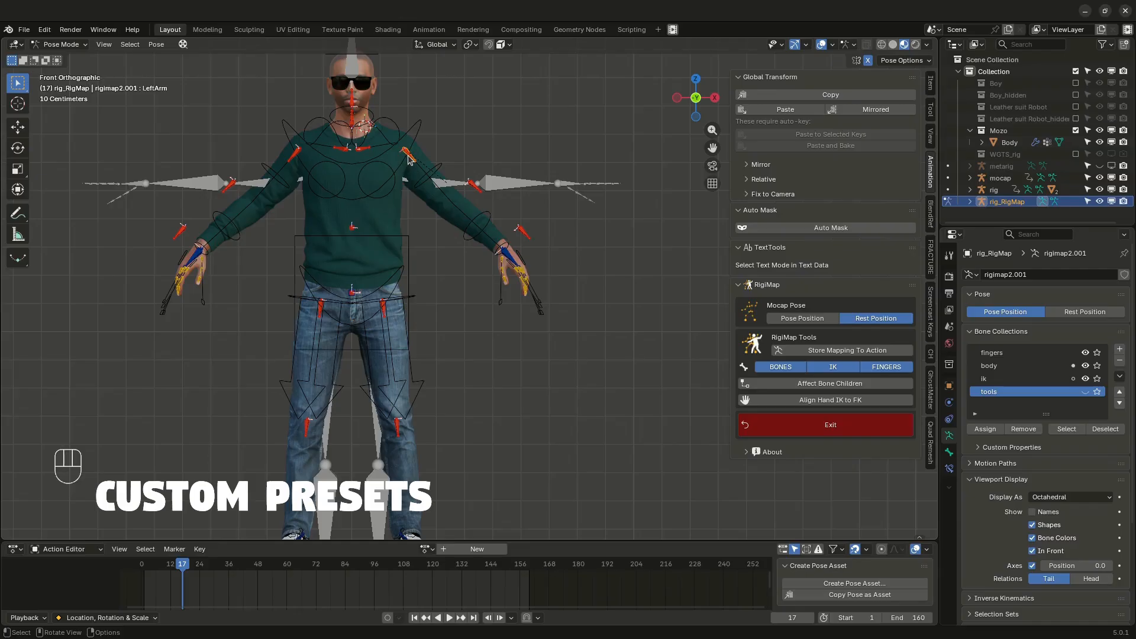
Step: Rotate the LeftArm mapping bone by about -35° in front view to match the mocap skeleton's outstretched arms
double_click(407, 159)
key(r)
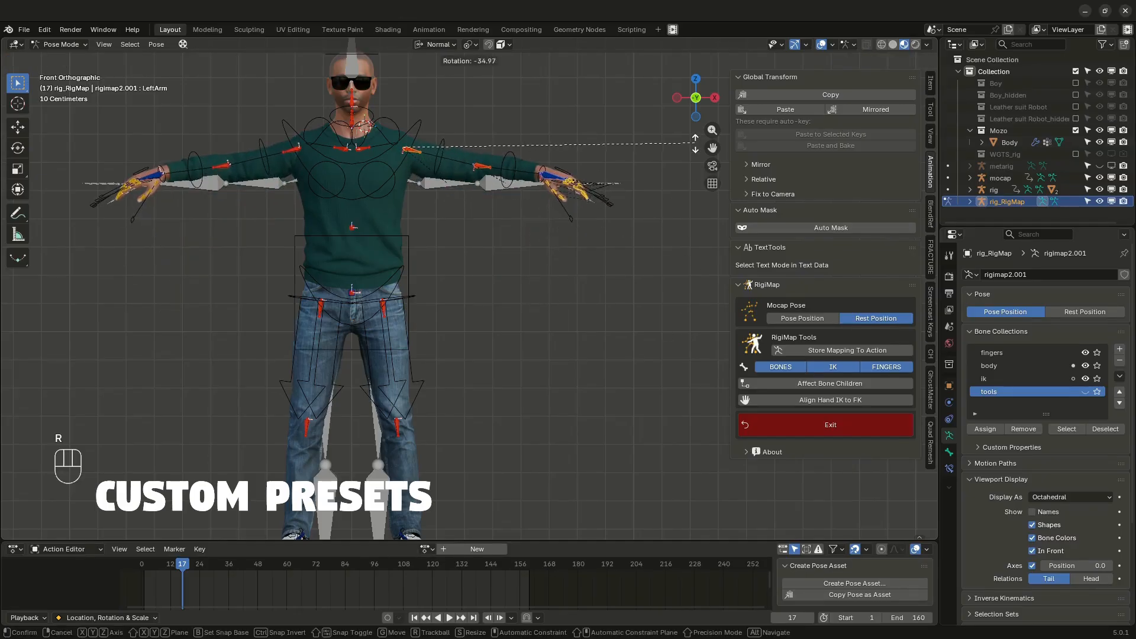
click(689, 144)
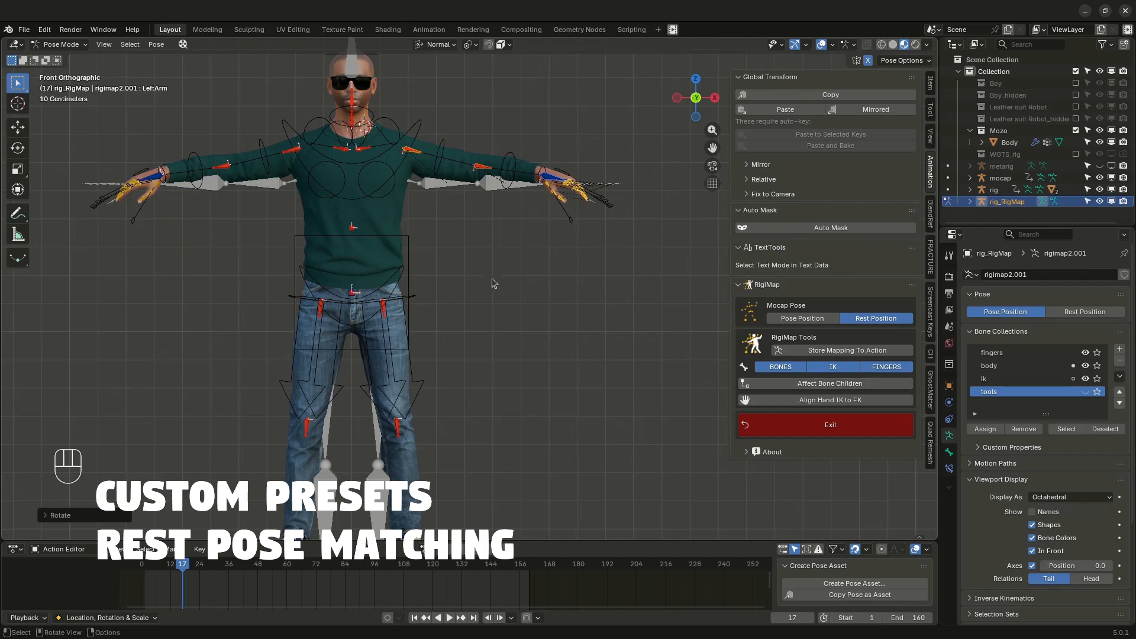
key(r)
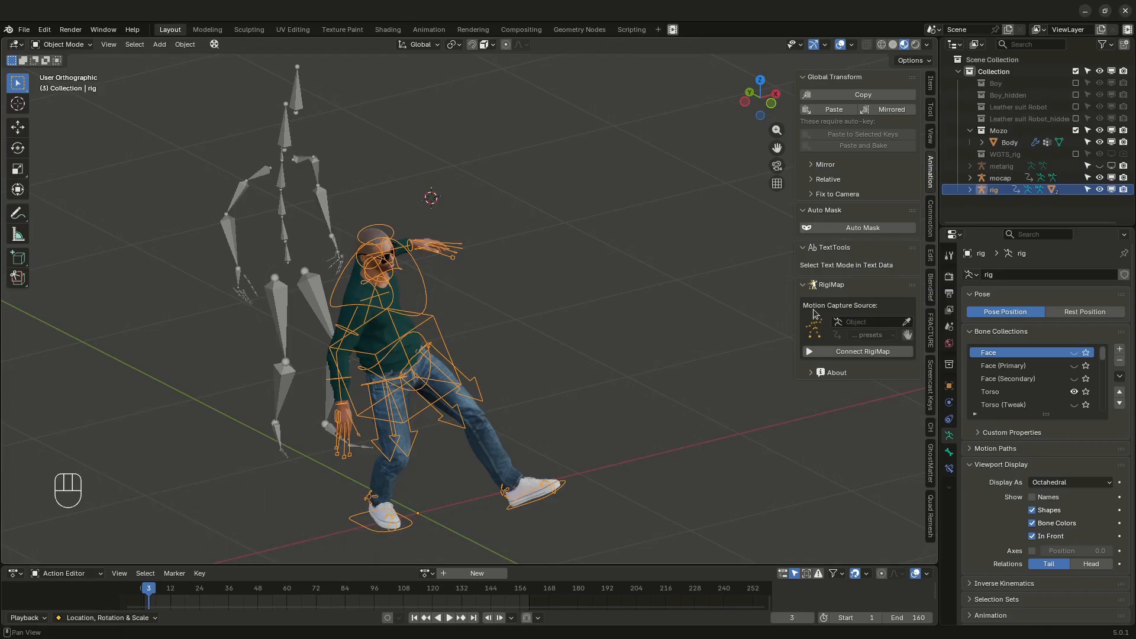
Step: Pick the mocap armature as RigiMap's motion capture source and choose the Custom source preset for mapping body bones
click(906, 321)
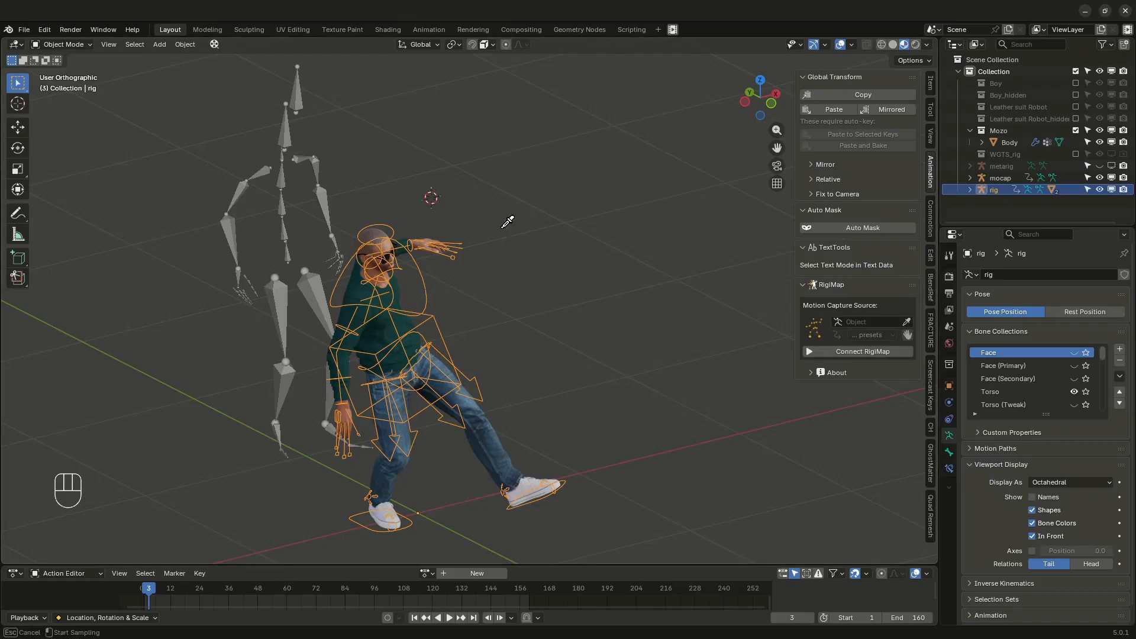
click(300, 162)
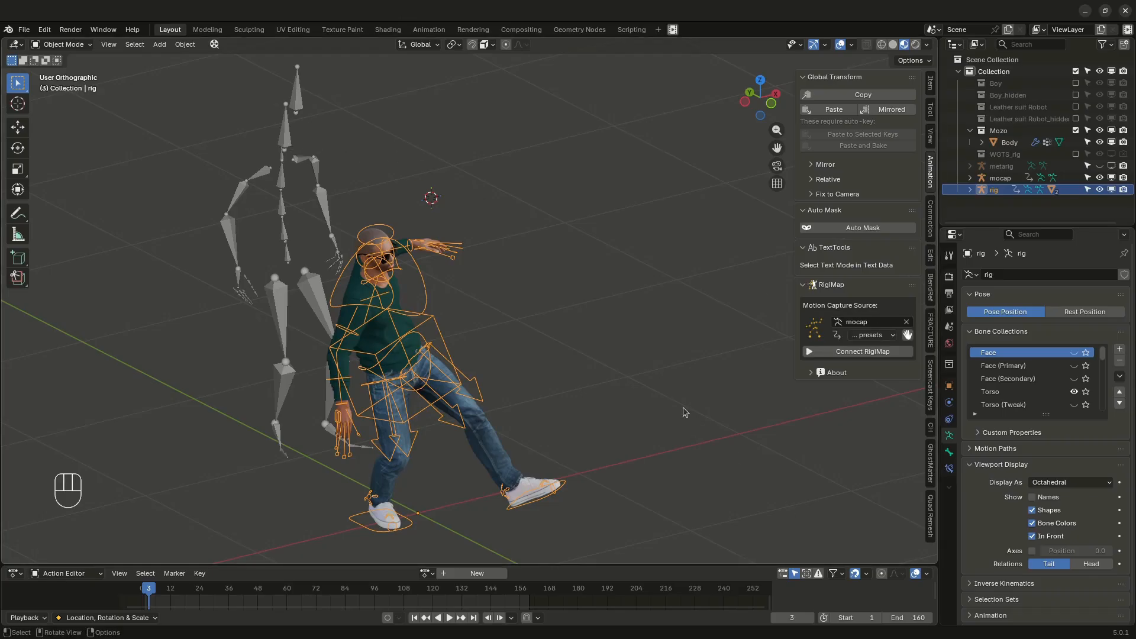
click(885, 336)
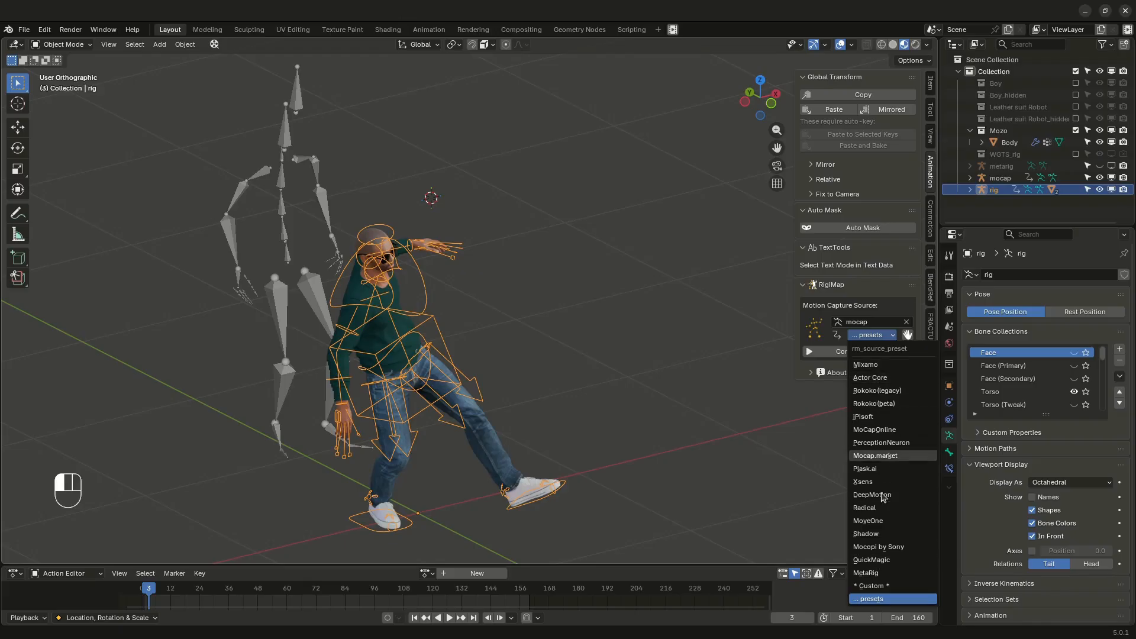
click(880, 586)
drag(791, 381, 675, 381)
scroll(786, 306, down, 6)
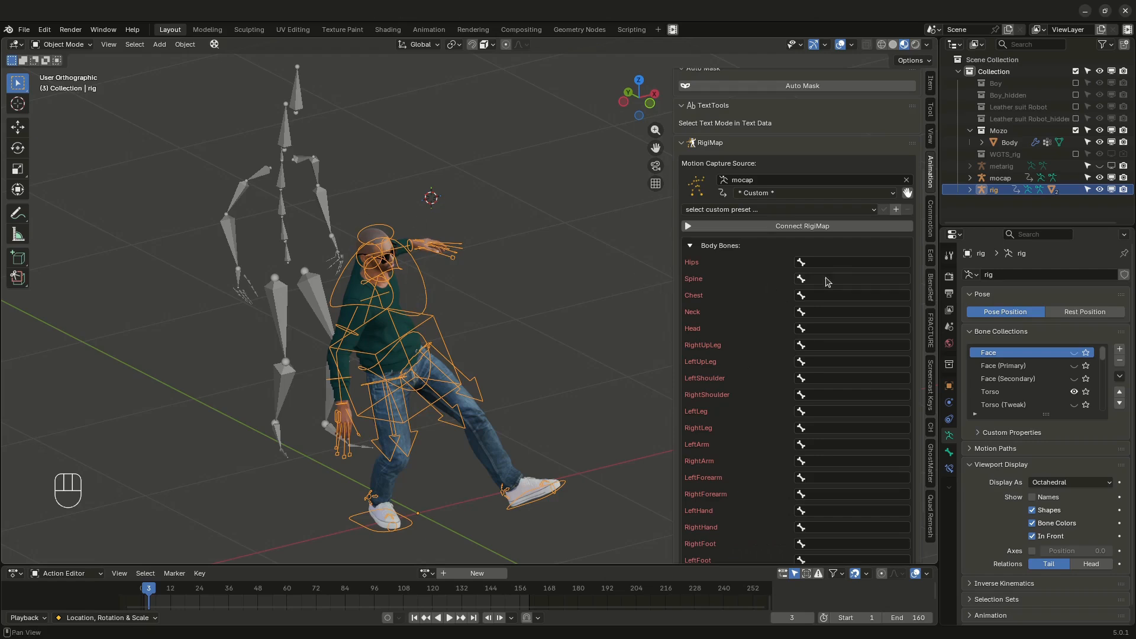
Step: Map the Hips slot to mixamorig:Hips and the Spine slot to mixamorig:Spine
click(833, 261)
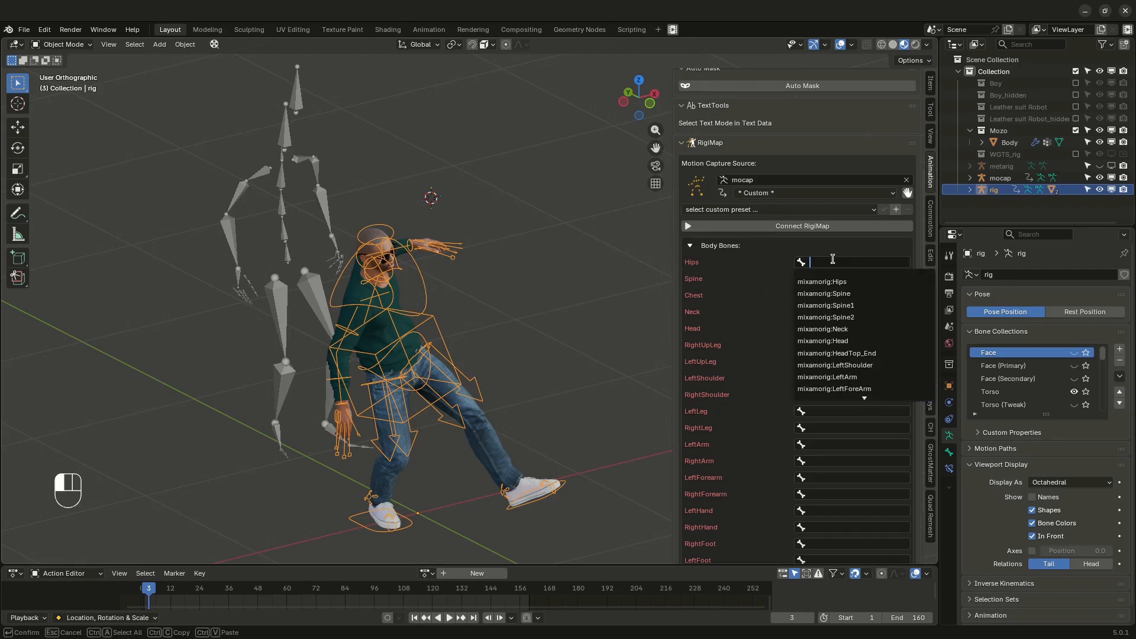
text(hip)
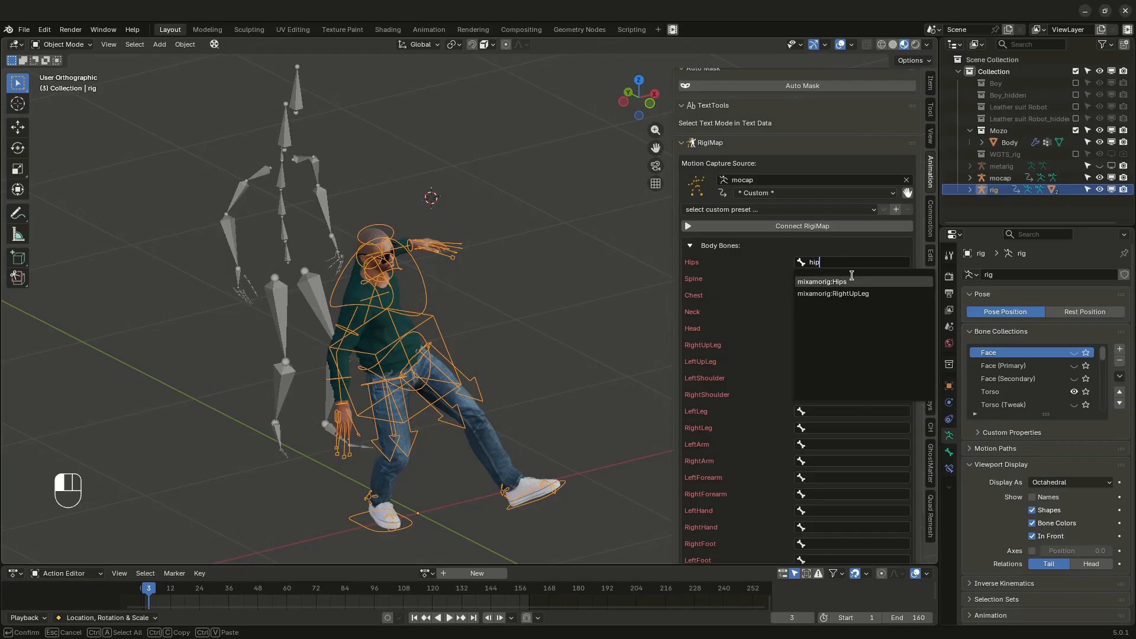
click(848, 282)
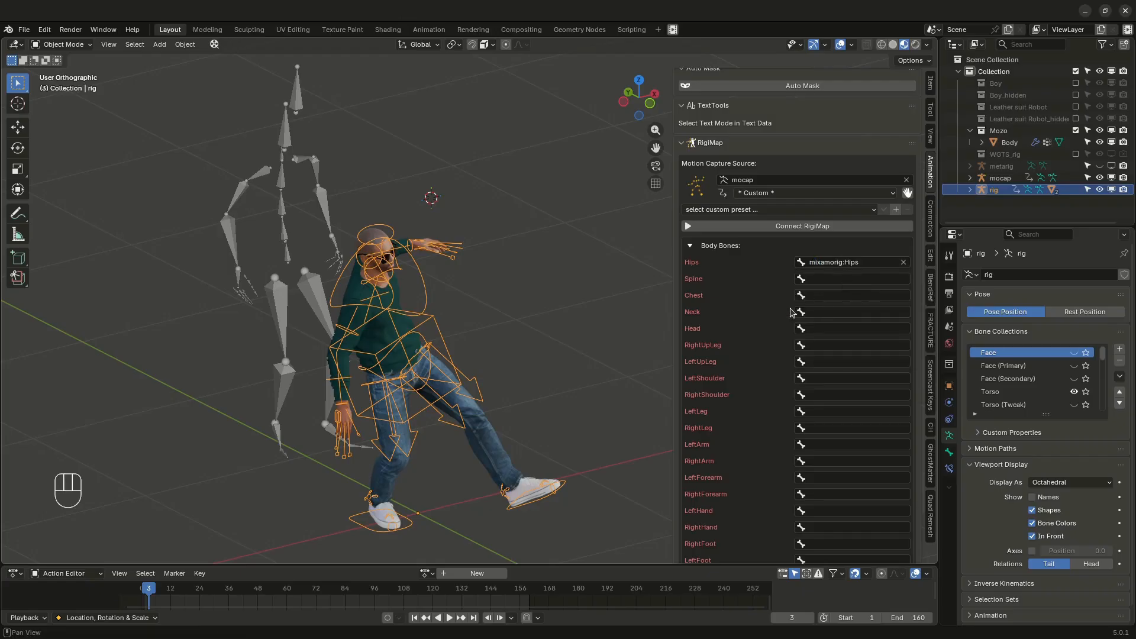
click(833, 281)
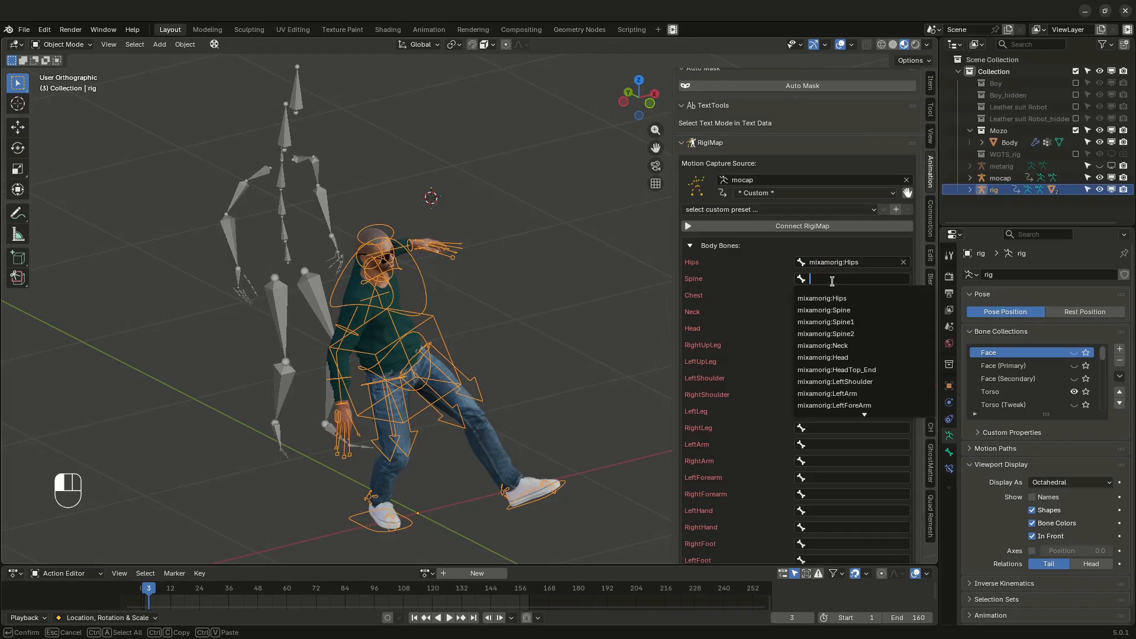
click(855, 311)
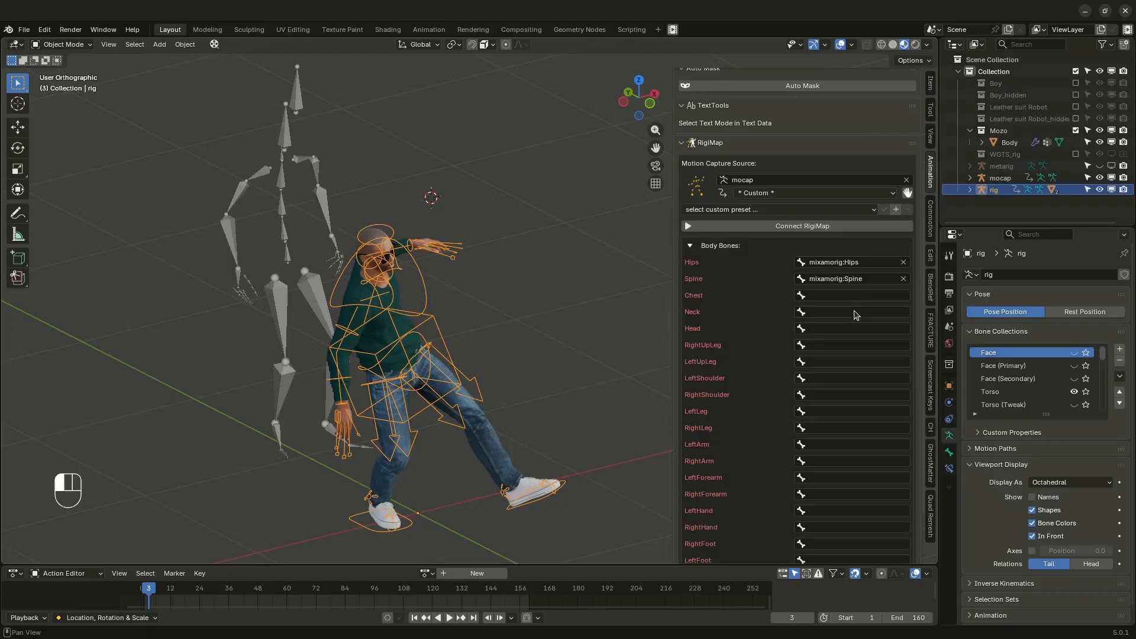
Step: Map the Chest slot to mixamorig:Spine2, Neck to mixamorig:Neck and Head to mixamorig:Head
click(847, 296)
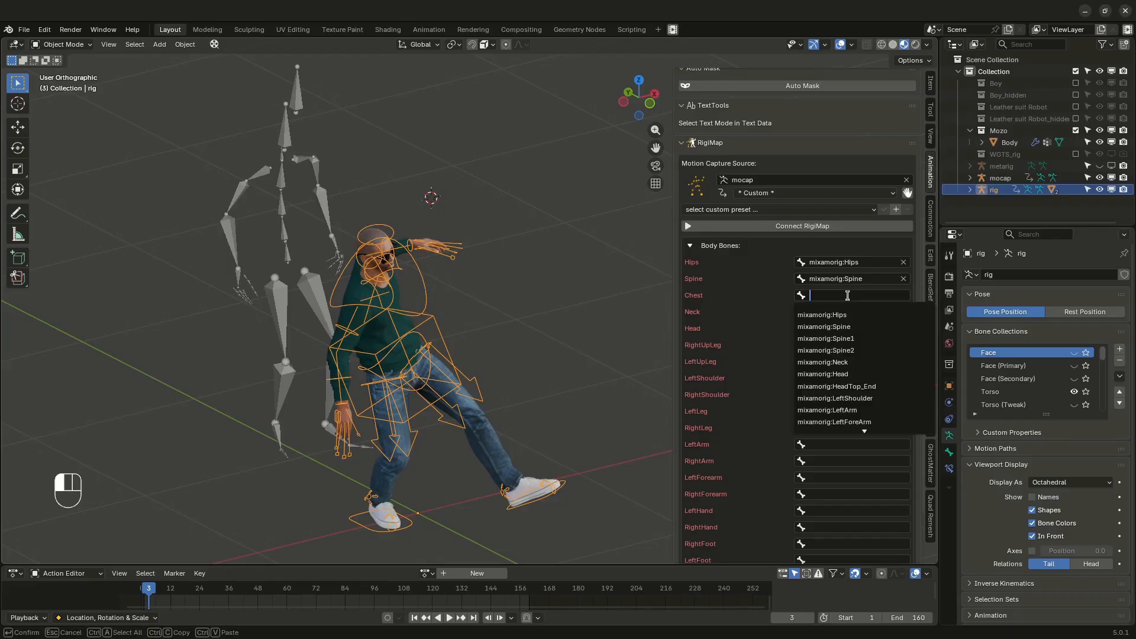
click(848, 352)
click(832, 311)
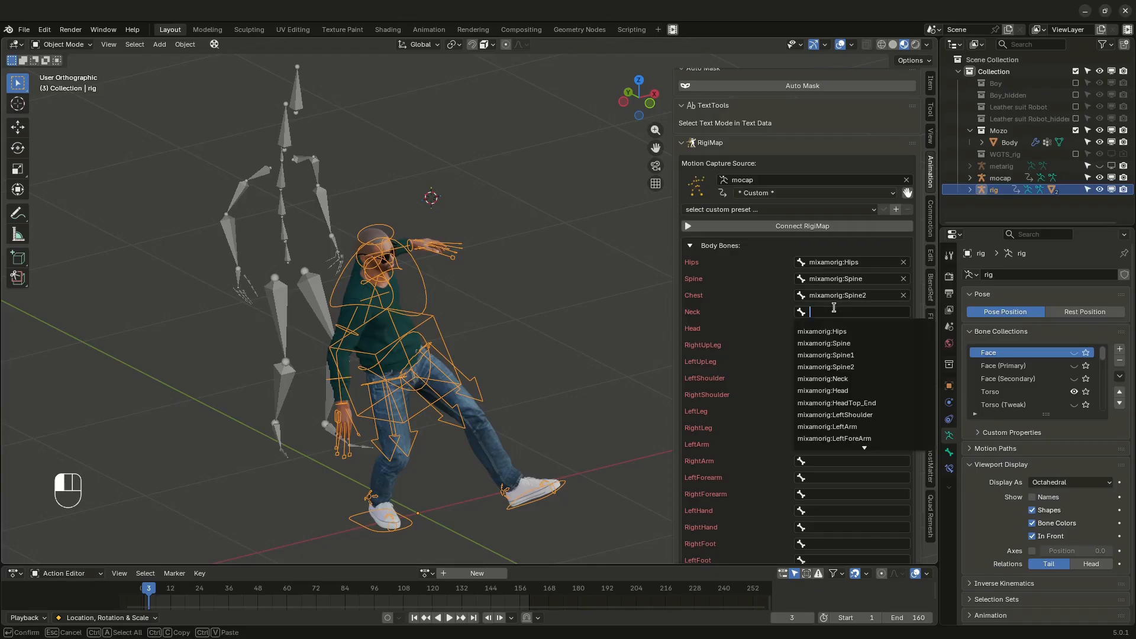
click(843, 377)
click(840, 328)
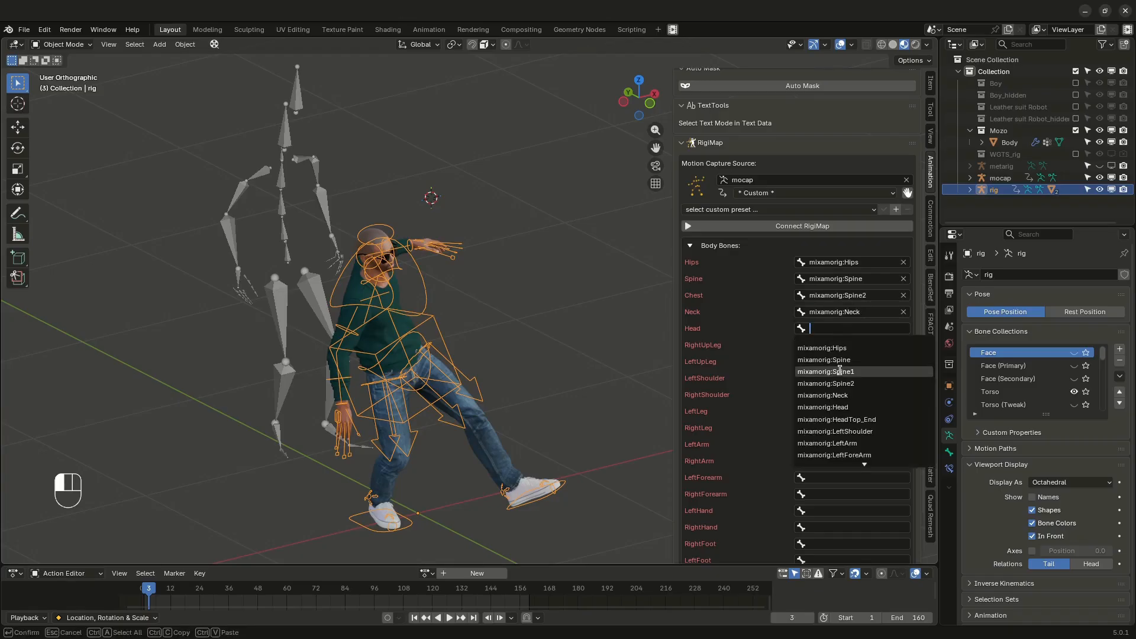
click(843, 406)
Step: Map RightUpLeg to mixamorig:RightLeg, LeftUpLeg to mixamorig:LeftUpLeg, and both shoulder slots to mixamorig:LeftShoulder and mixamorig:RightShoulder
click(823, 345)
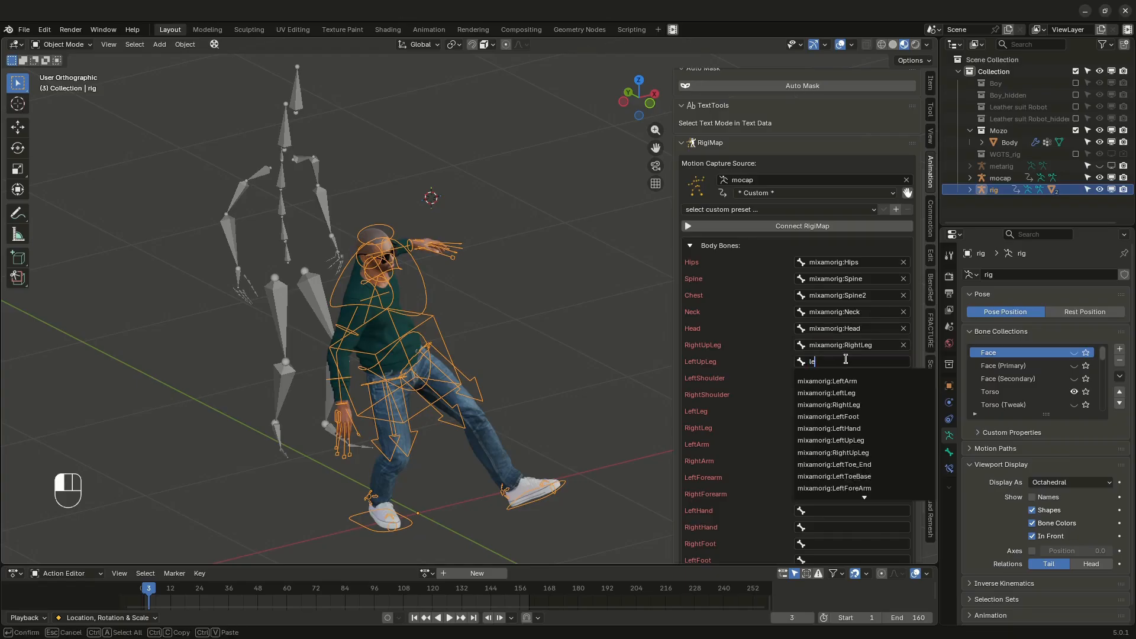
click(830, 441)
click(846, 378)
text(shoulder)
click(846, 398)
click(847, 395)
text(shoulder)
click(870, 426)
Step: Map the LeftLeg, RightLeg, LeftArm and RightArm slots to the mixamorig bones of the same names
click(847, 411)
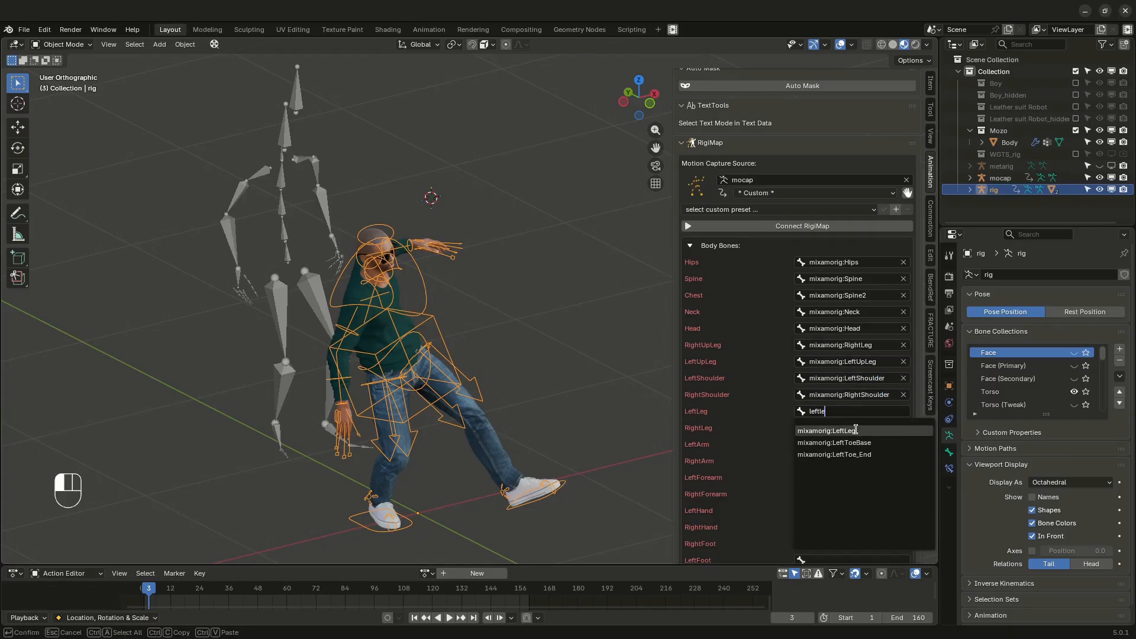
click(828, 464)
click(845, 460)
text(right)
click(835, 480)
Step: Map the LeftForearm slot to mixamorig:LeftForeArm and the RightForearm slot to mixamorig:RightForeArm
click(848, 477)
text(forear)
click(840, 497)
click(847, 494)
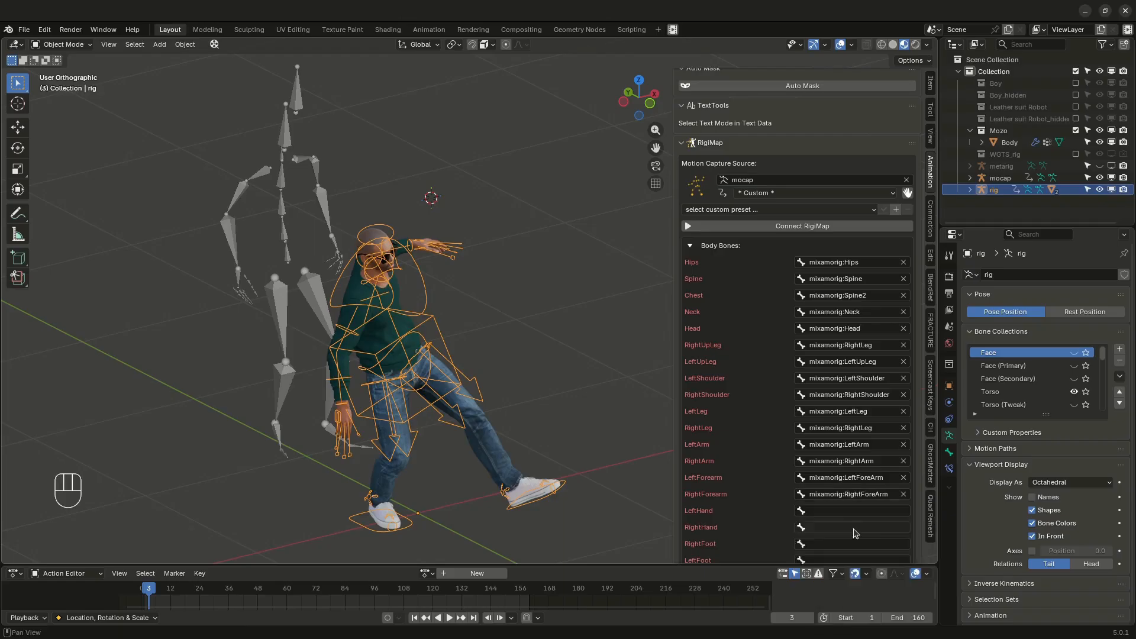
Step: Map the left and right hand and foot slots to the matching mixamorig Hand and Foot bones
click(846, 480)
text(foot)
click(834, 514)
click(842, 498)
text(lef)
click(834, 543)
Step: Map the LeftToe slot to mixamorig:LeftToeBase and the RightToe slot to mixamorig:RightToeBase
click(829, 512)
click(820, 530)
text(toe)
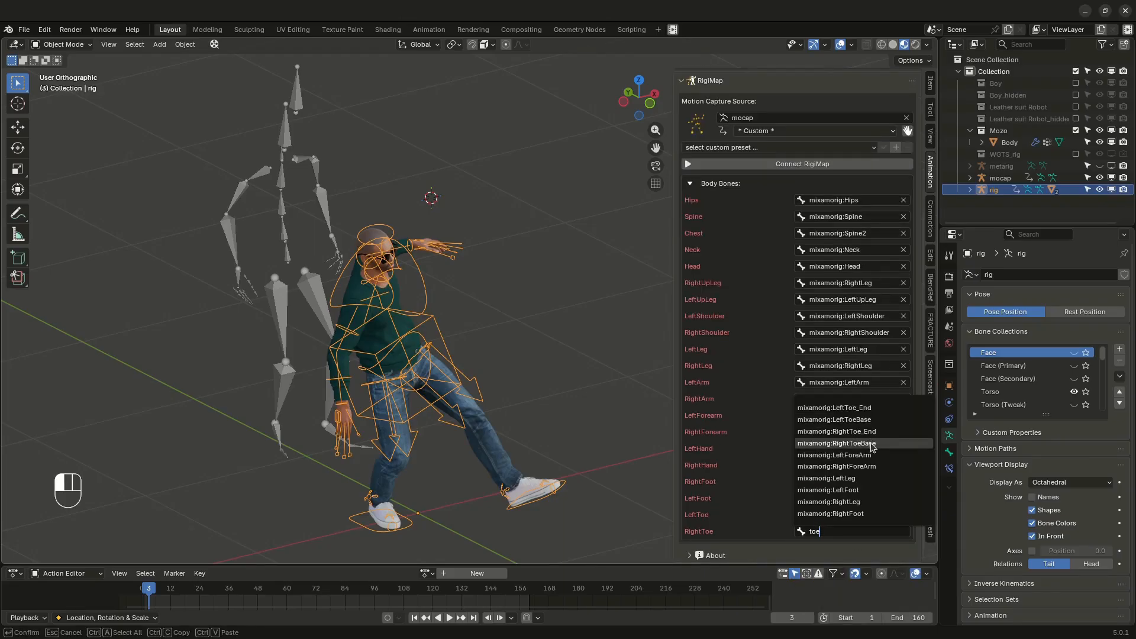
click(871, 445)
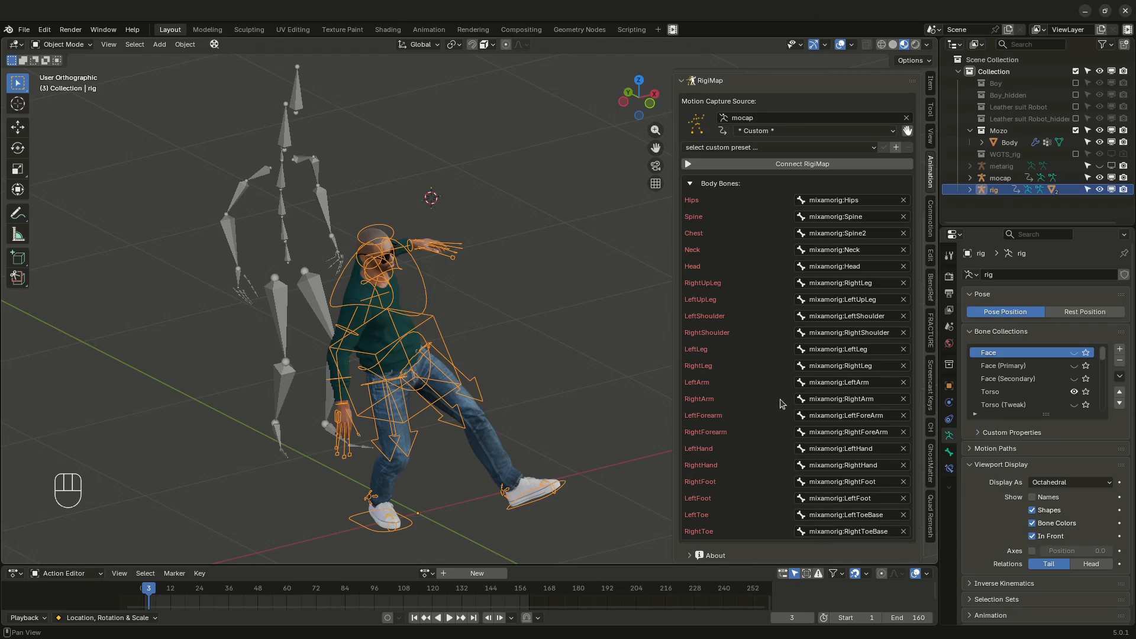
Step: Save the current bone mapping as a custom preset named "my mapping preset 01"
scroll(773, 432, up, 5)
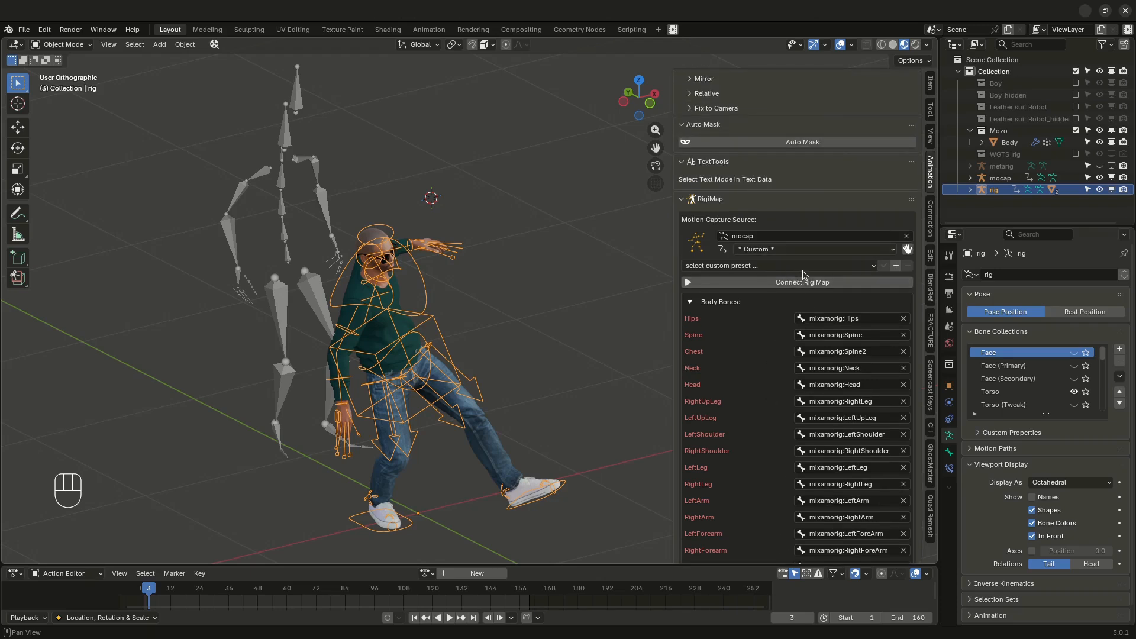
click(897, 268)
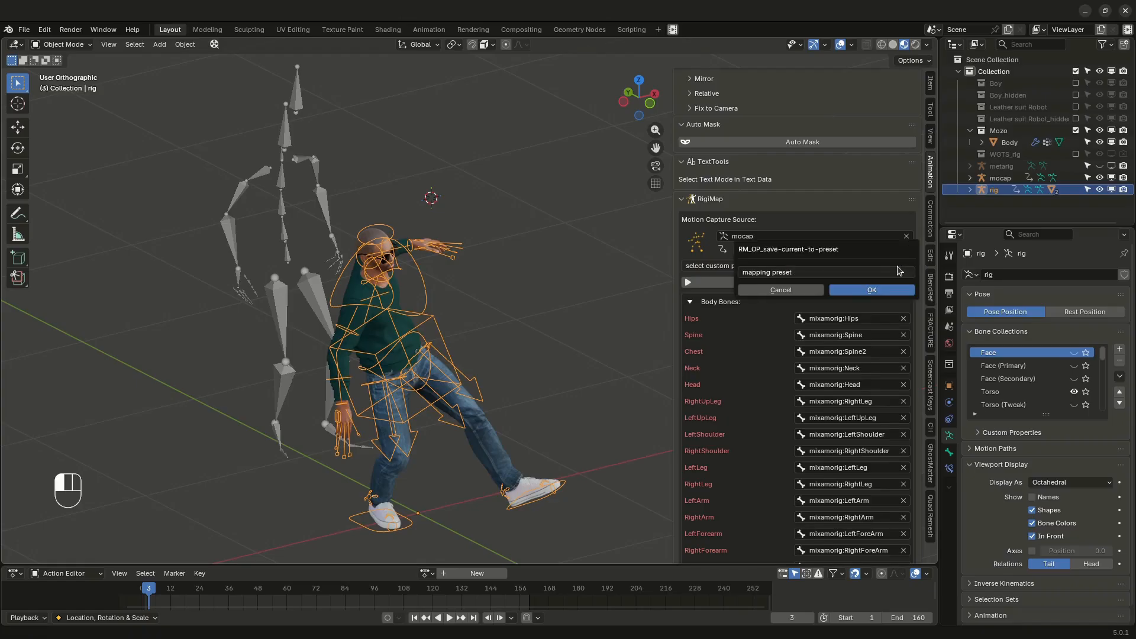
click(828, 270)
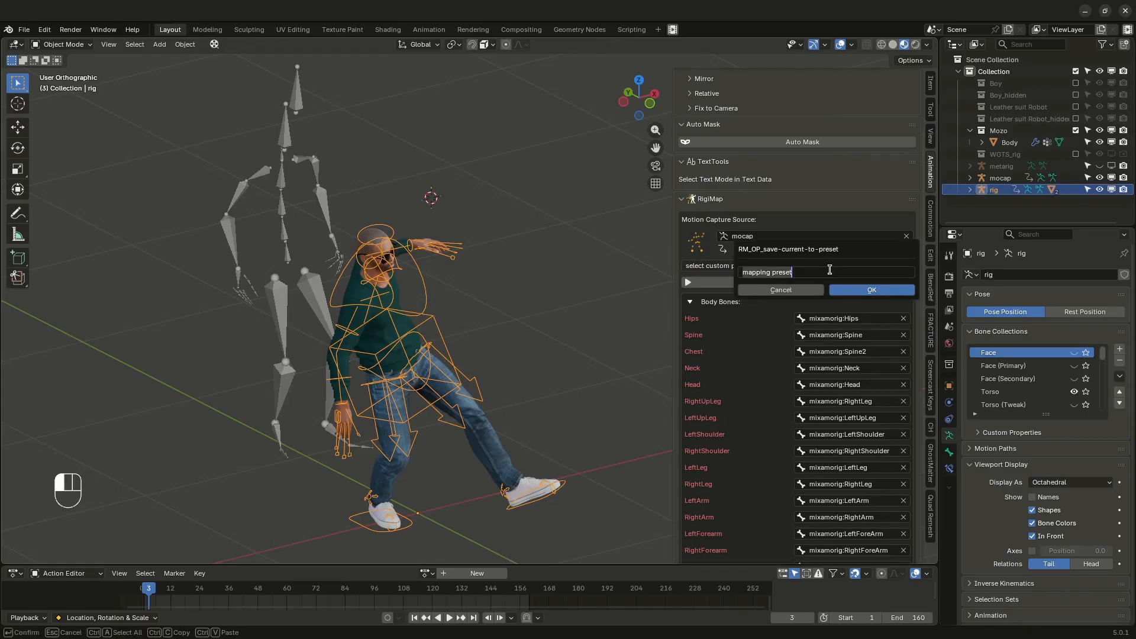
text(my)
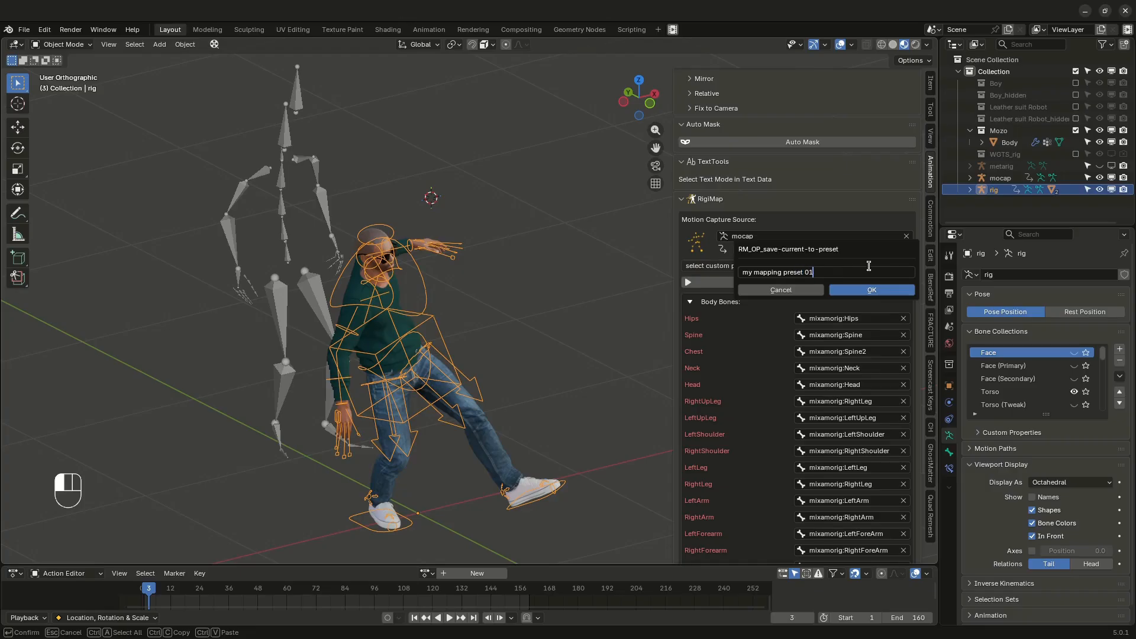
click(909, 289)
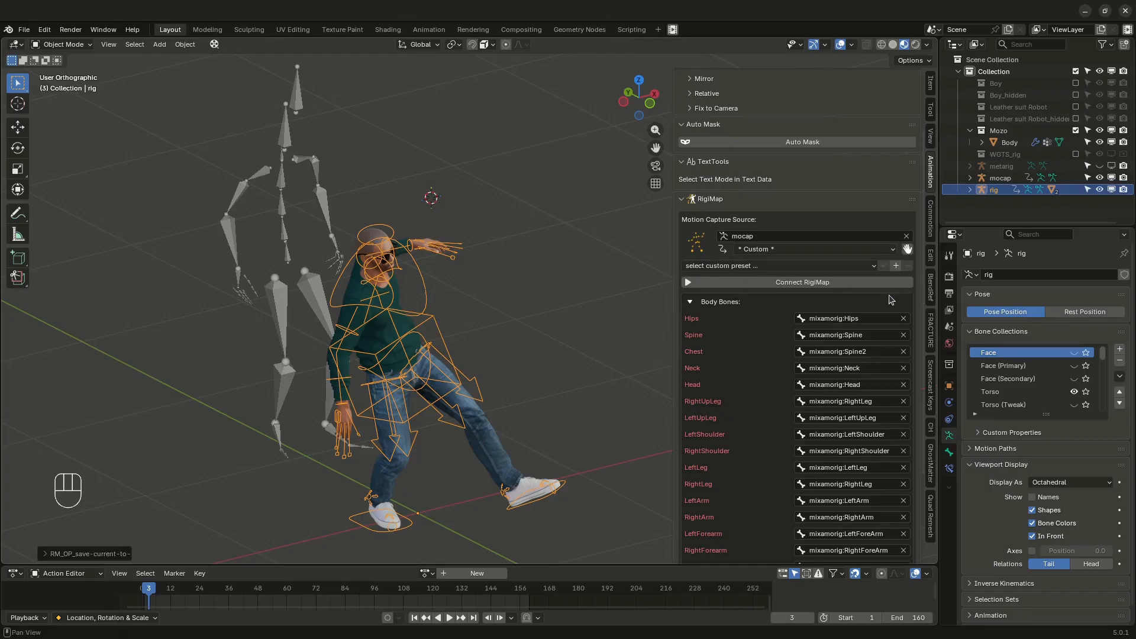
Step: Connect RigiMap to the rig and scrub the animation to frame 44 to check the retargeted motion
click(802, 287)
drag(152, 588, 248, 588)
mouse_move(484, 247)
middle_down()
mouse_move(462, 261)
mouse_move(503, 258)
middle_up()
mouse_move(469, 380)
middle_down()
mouse_move(456, 379)
mouse_move(488, 378)
mouse_move(462, 378)
mouse_move(471, 378)
middle_up()
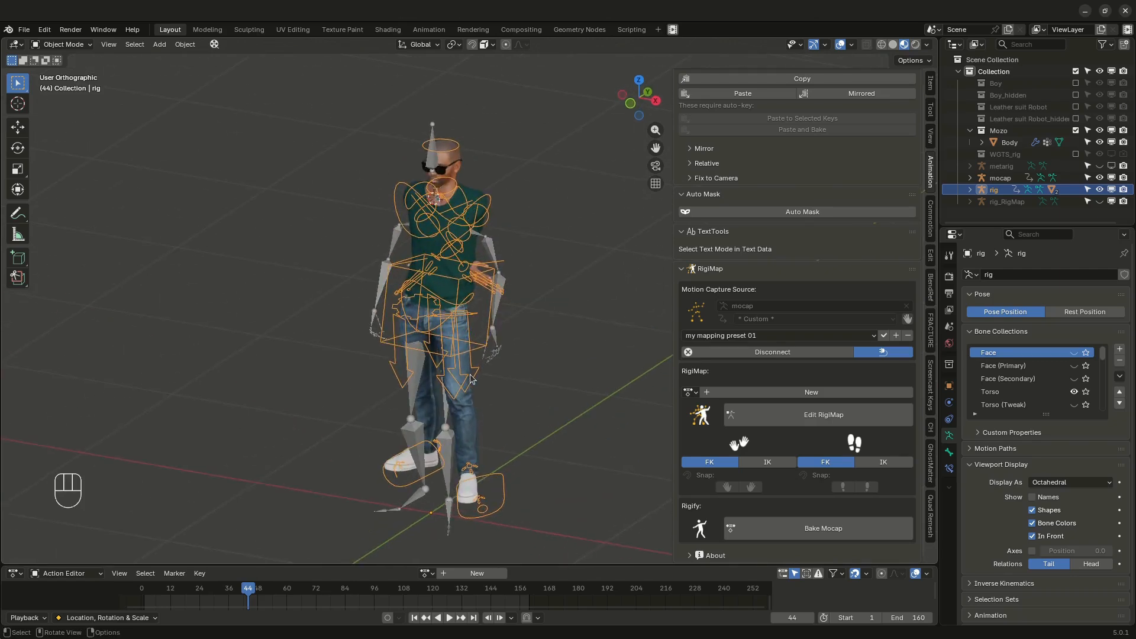
Step: Scrub the animation to frame 26 and choose "my mapping preset 01" from the custom presets
middle_drag(455, 287, 465, 308)
drag(217, 591, 204, 592)
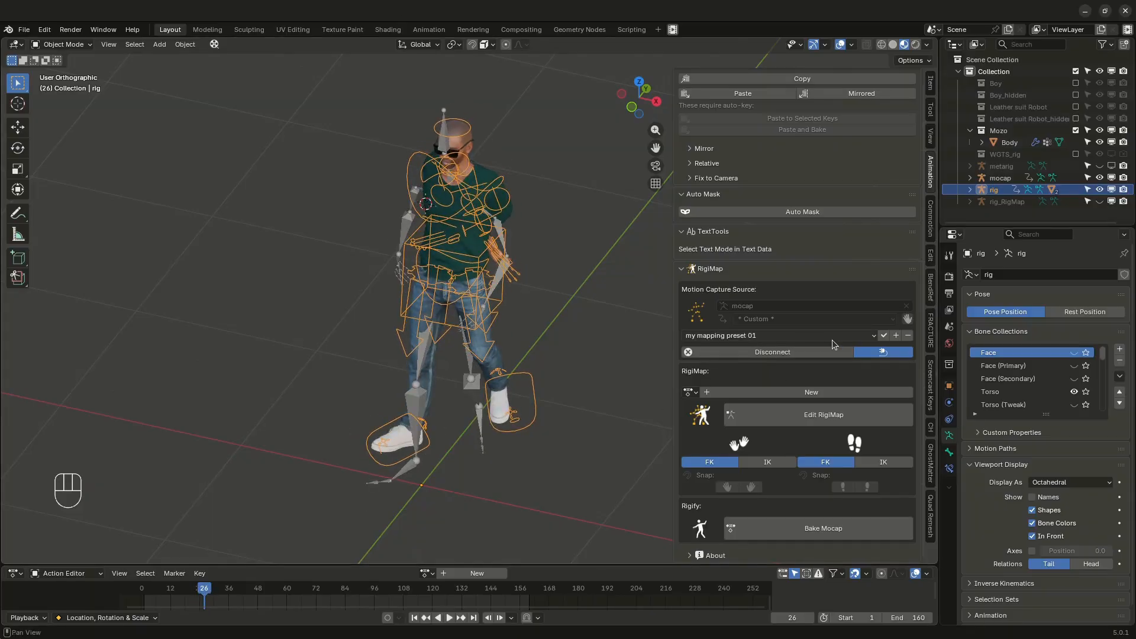
click(874, 335)
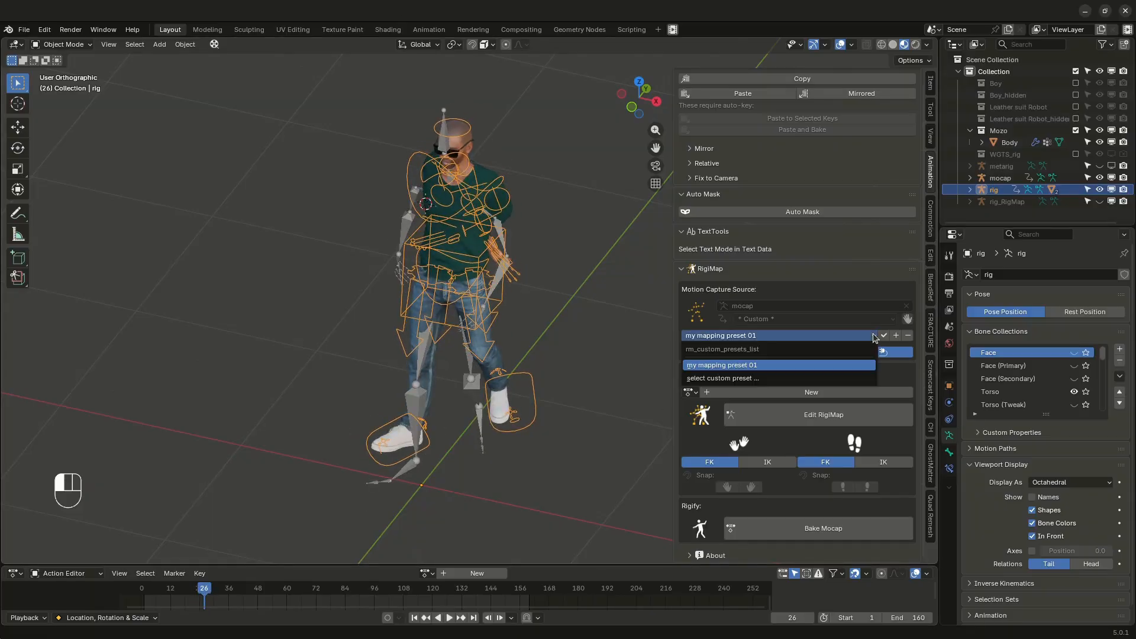
click(751, 365)
Step: Split a new area off the left side of the 3D viewport and make it a Text Editor
drag(7, 47, 263, 54)
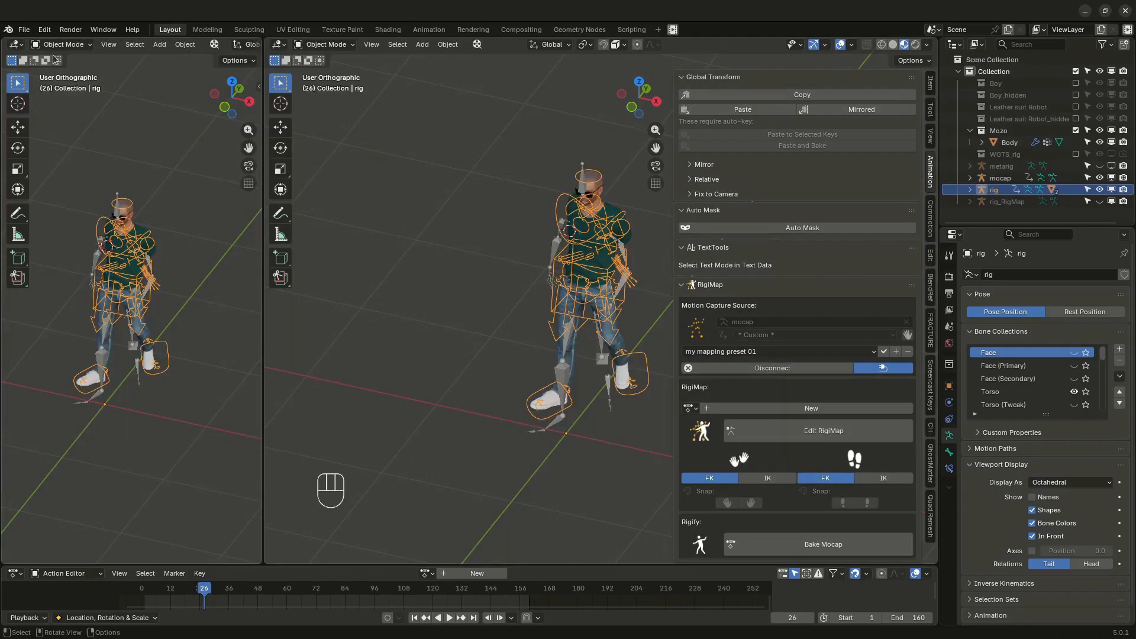
click(14, 45)
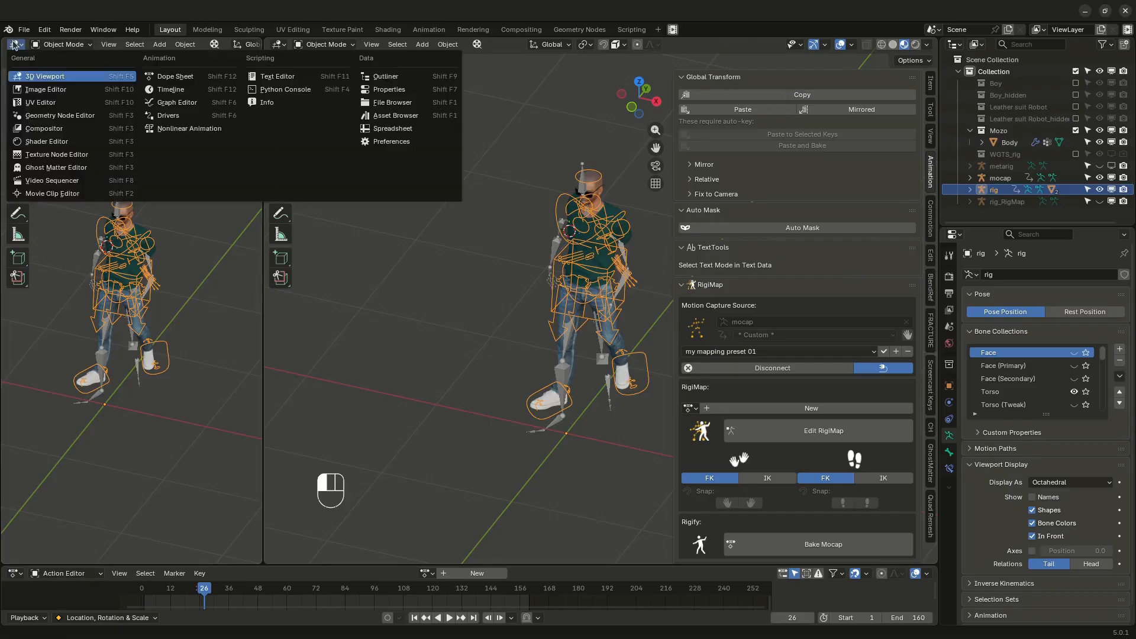
click(278, 77)
Step: Open the "RigiPreset_my mapping preset 01" text block to view the stored bone mapping
click(134, 44)
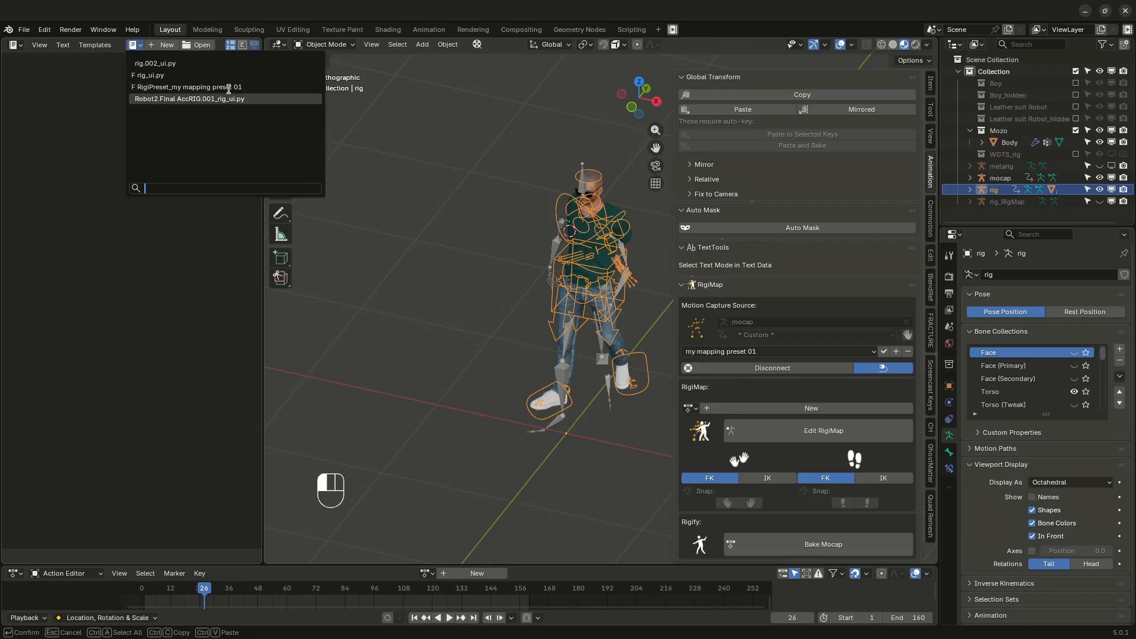
click(202, 87)
scroll(127, 189, up, 2)
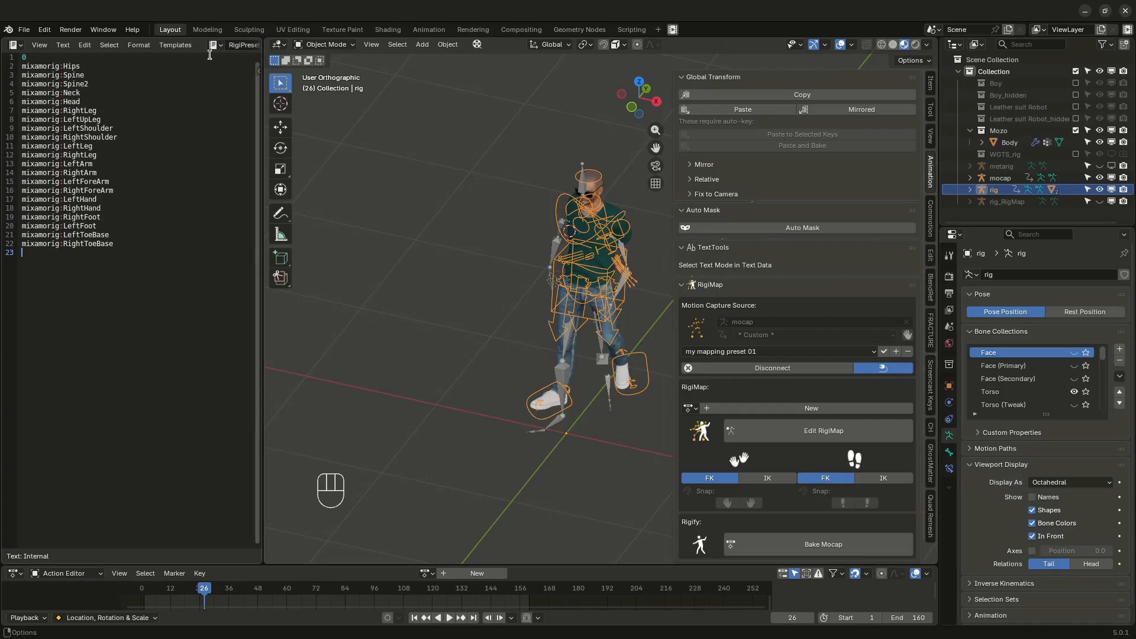
Step: Narrow the Text Editor area to give the 3D viewport more room
drag(263, 64, 178, 79)
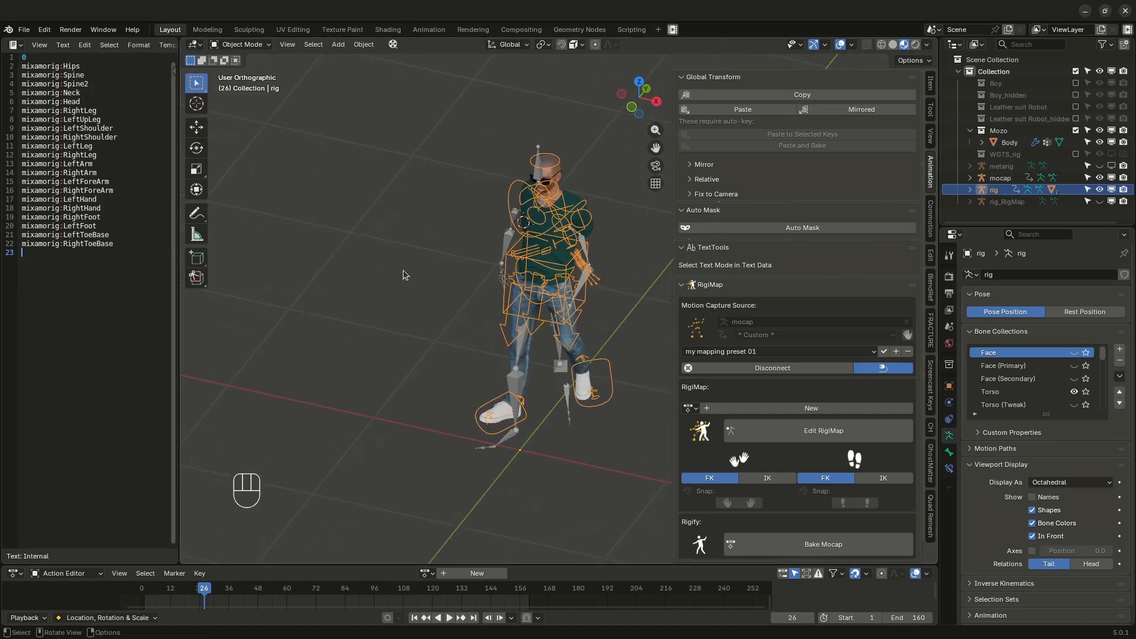
click(433, 264)
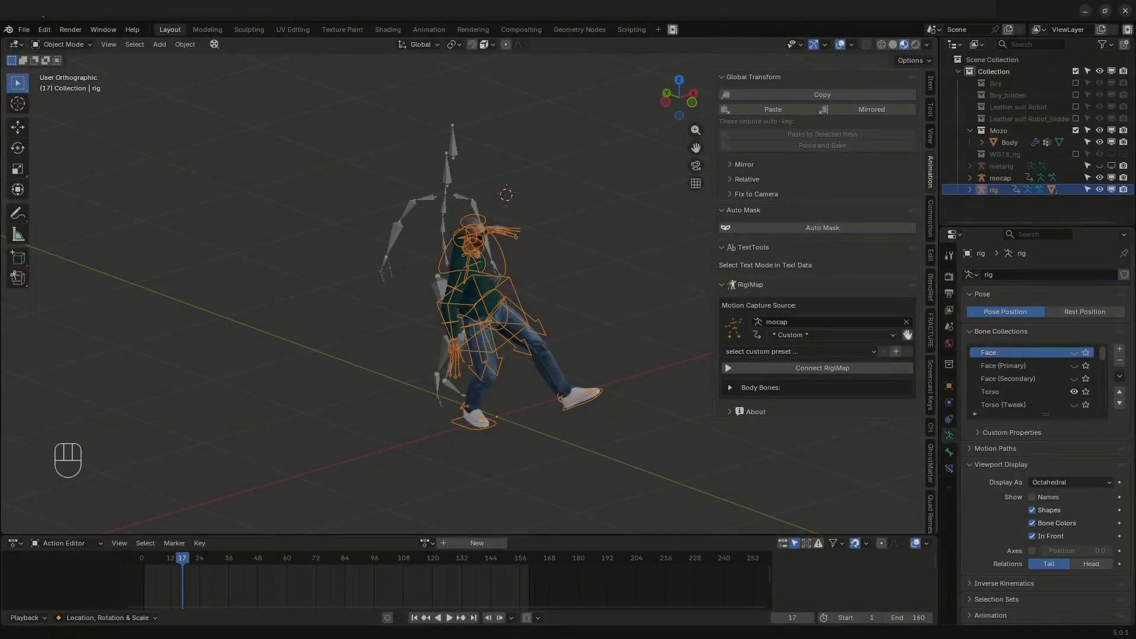
Step: Append the text block "RigiPreset_my mapping preset 01" from the Text folder of tmp01.blend
click(24, 29)
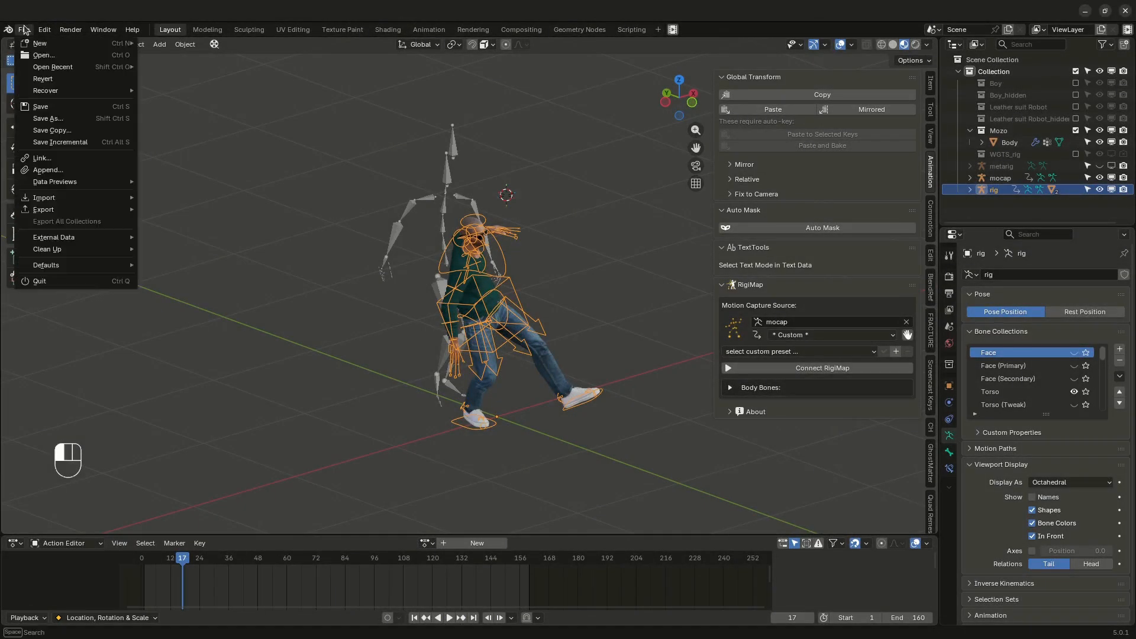
click(55, 169)
double_click(268, 207)
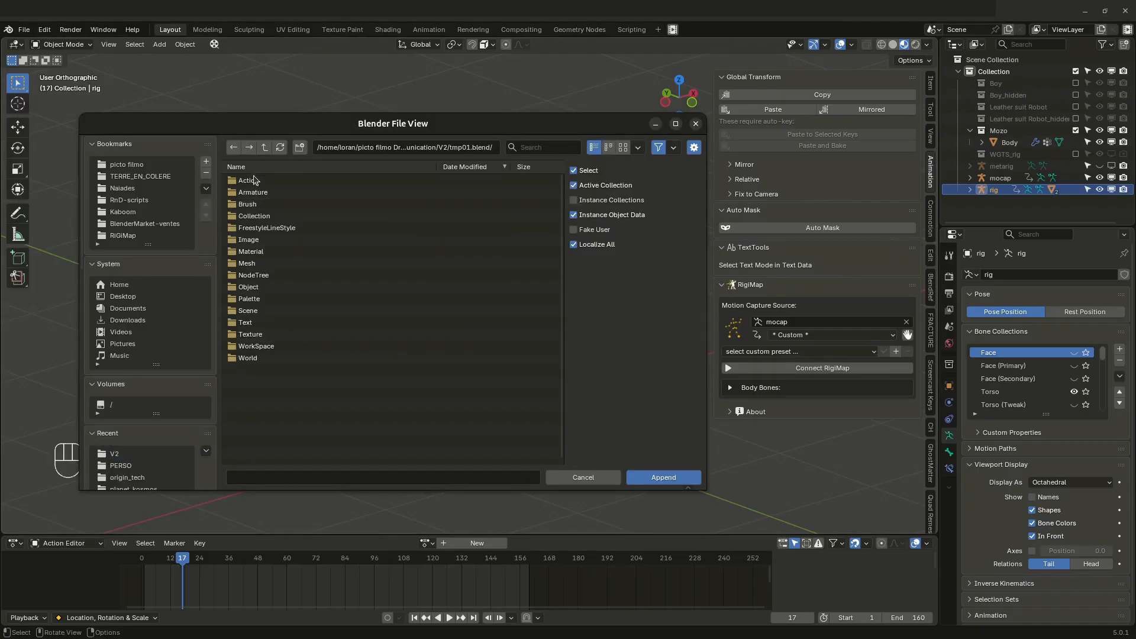
click(250, 322)
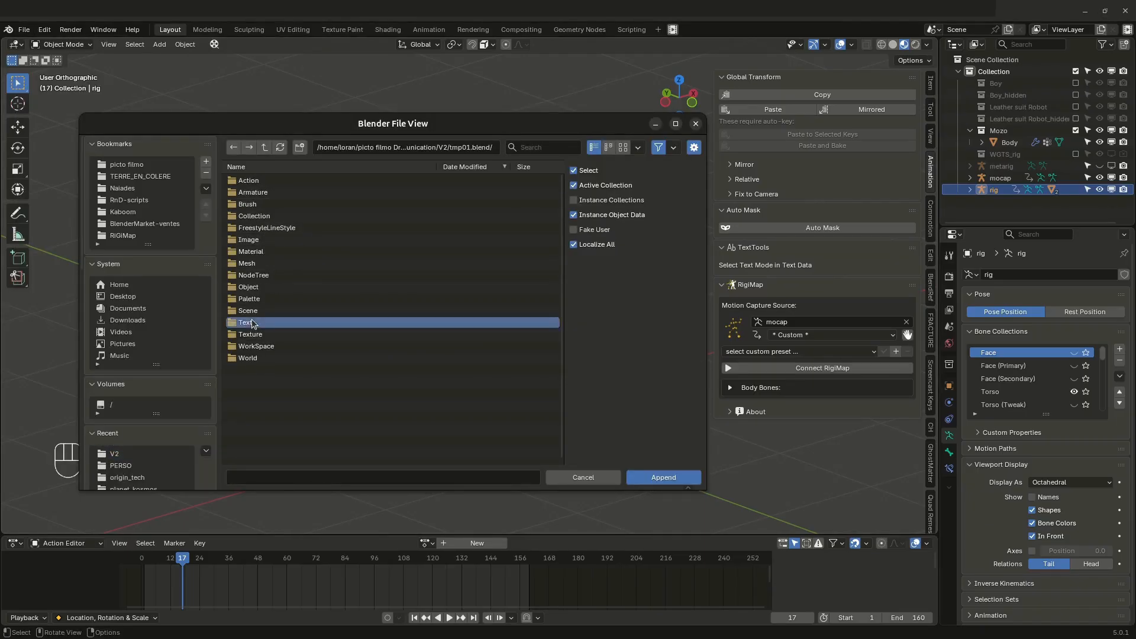
click(251, 323)
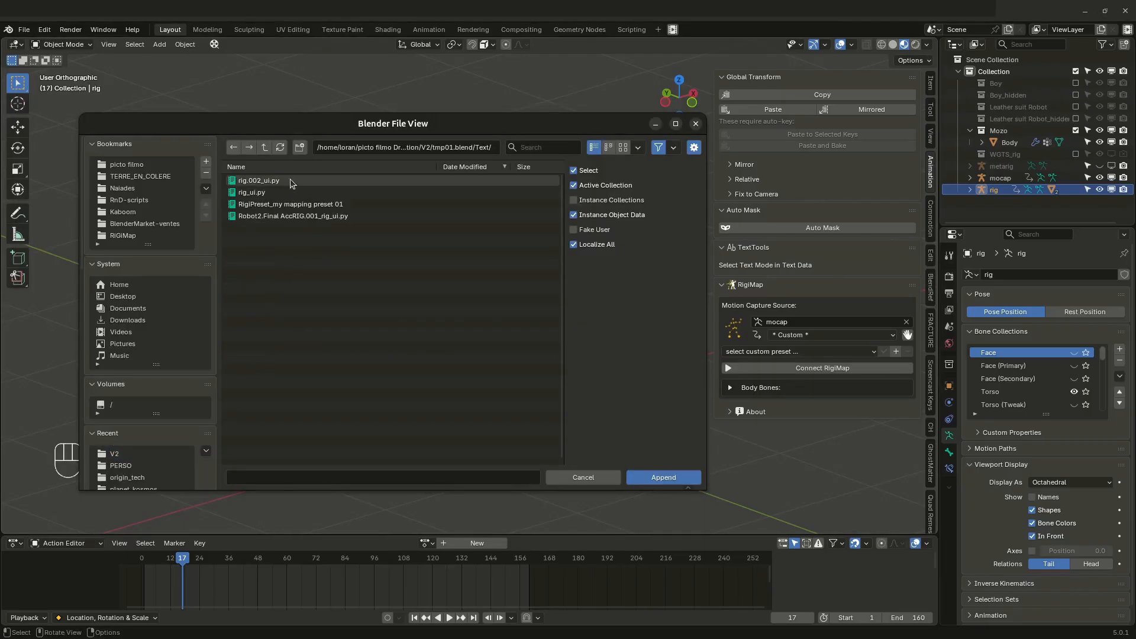
click(323, 202)
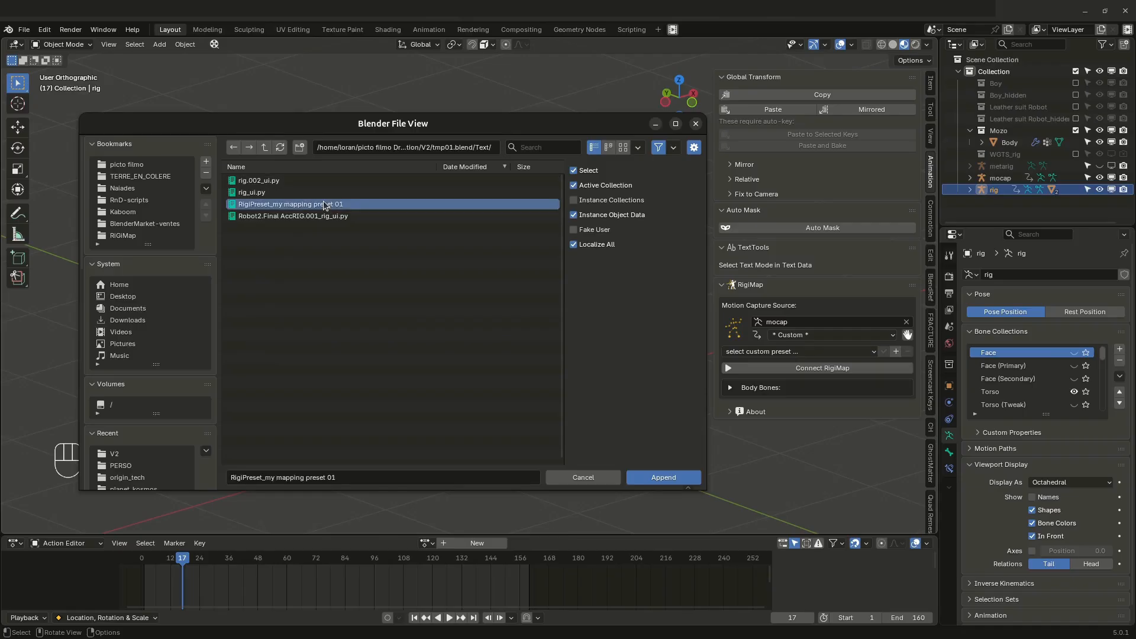
click(664, 477)
click(514, 279)
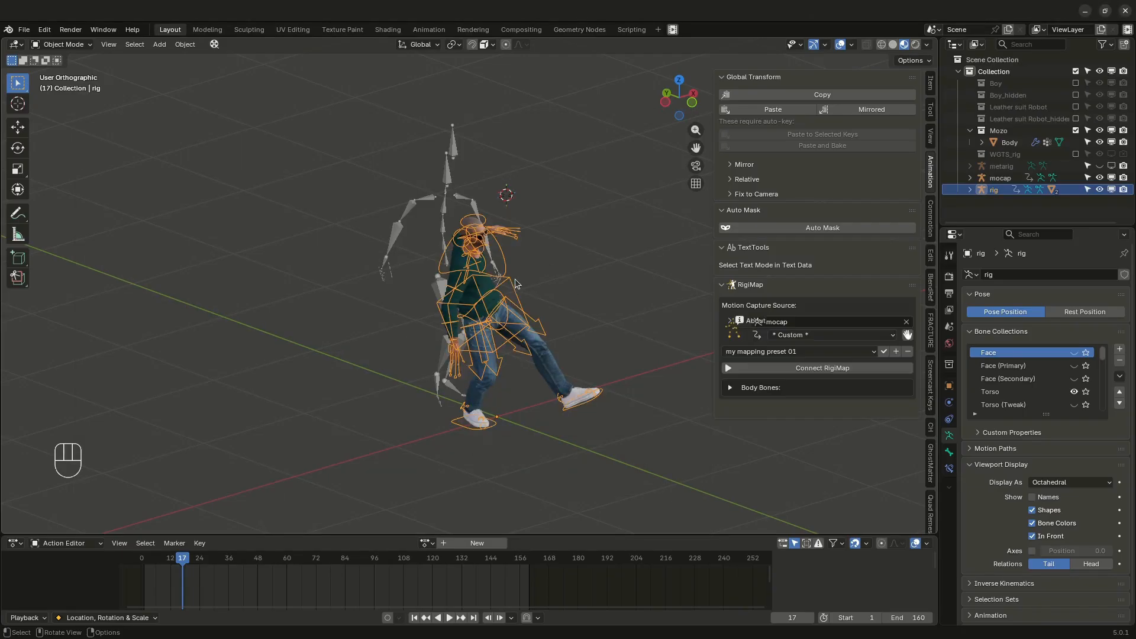
Step: Choose "my mapping preset 01" as the custom preset and apply it
click(824, 352)
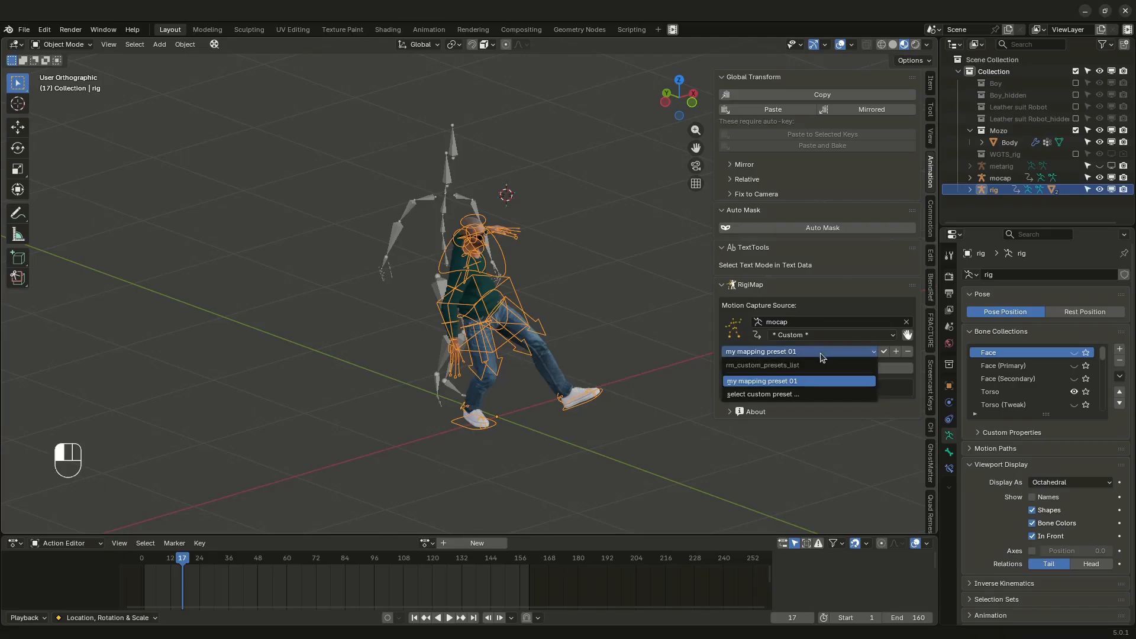
click(775, 381)
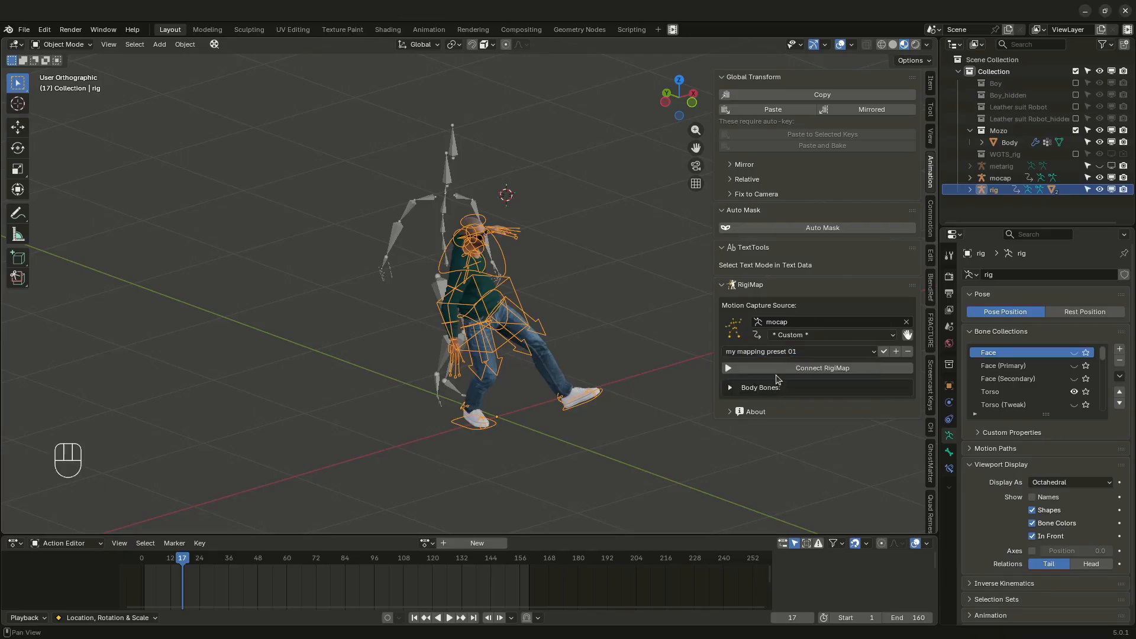
click(884, 352)
click(884, 351)
Step: Connect RigiMap to the rig and scrub the animation to frame 33
click(733, 368)
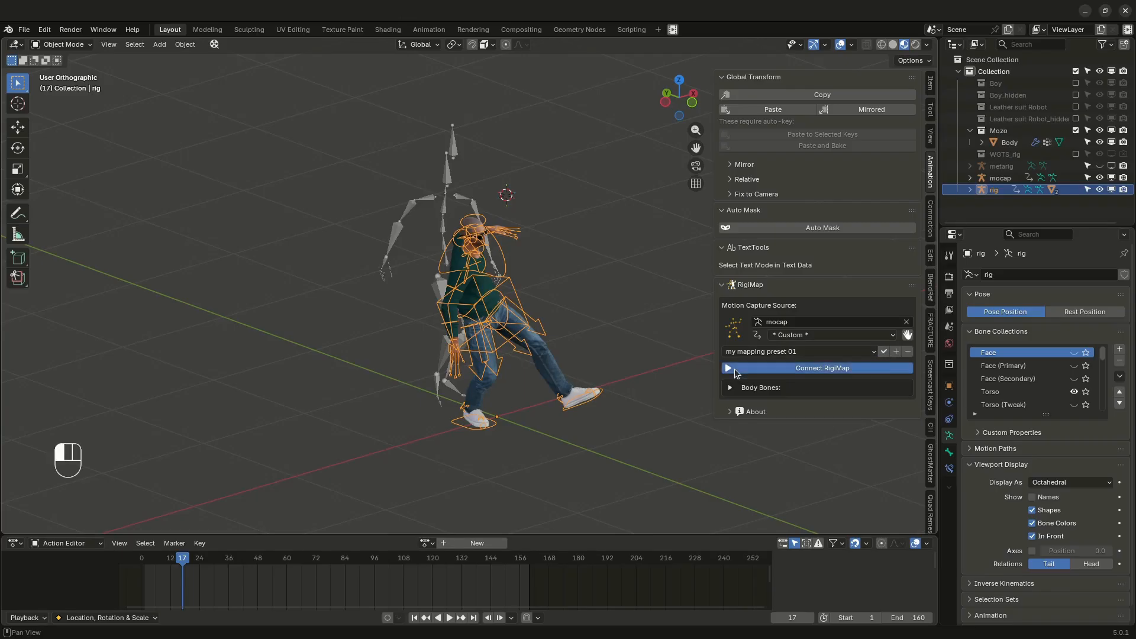
scroll(812, 388, down, 2)
drag(182, 569, 221, 569)
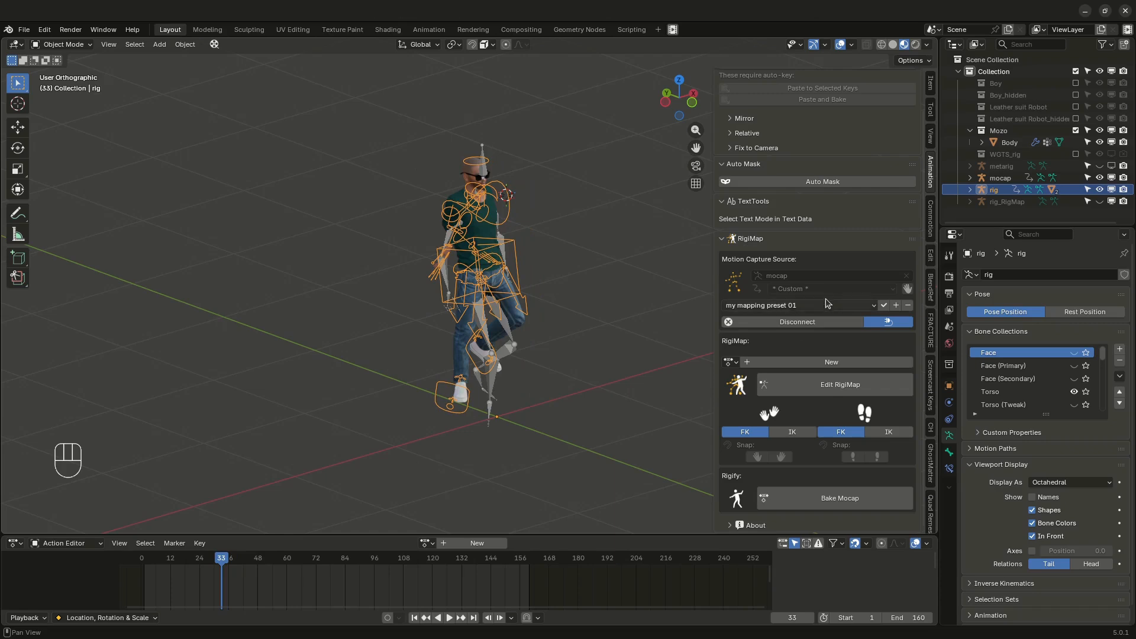
Step: Switch the connected mapping off and on, and expand Body Bones to review the Mixamo bone assignments
click(889, 321)
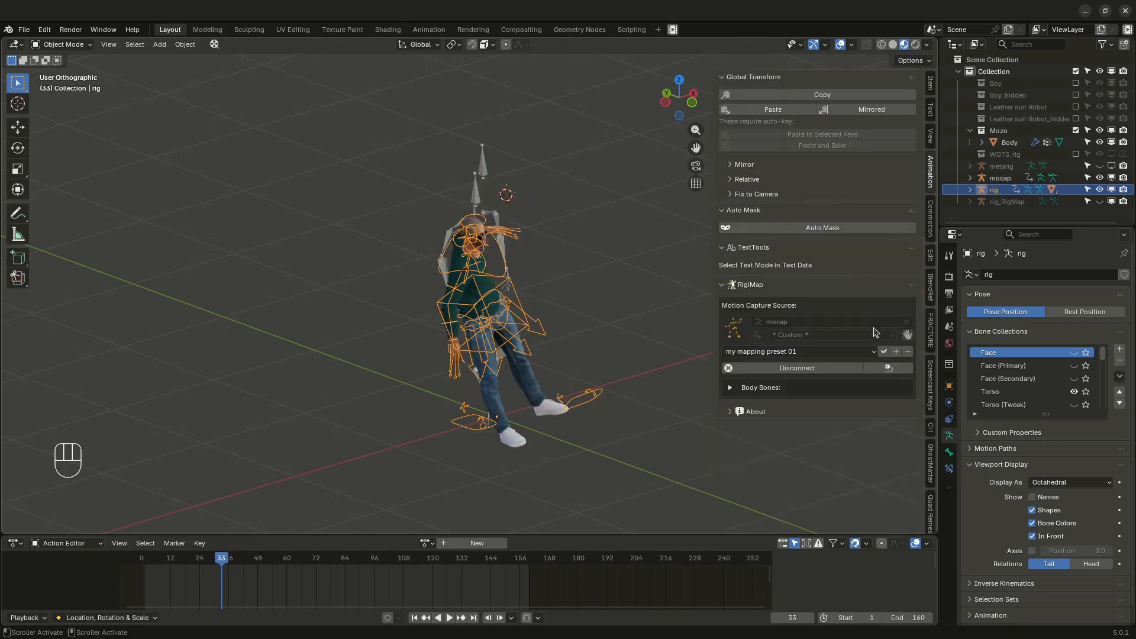
click(731, 389)
scroll(754, 433, down, 3)
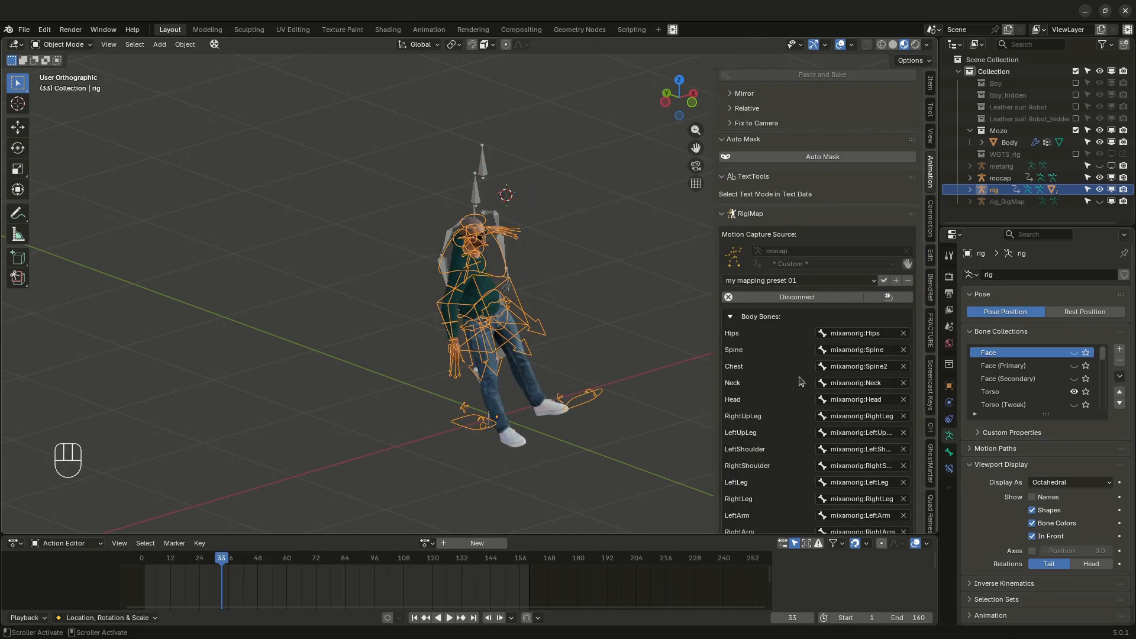
click(894, 296)
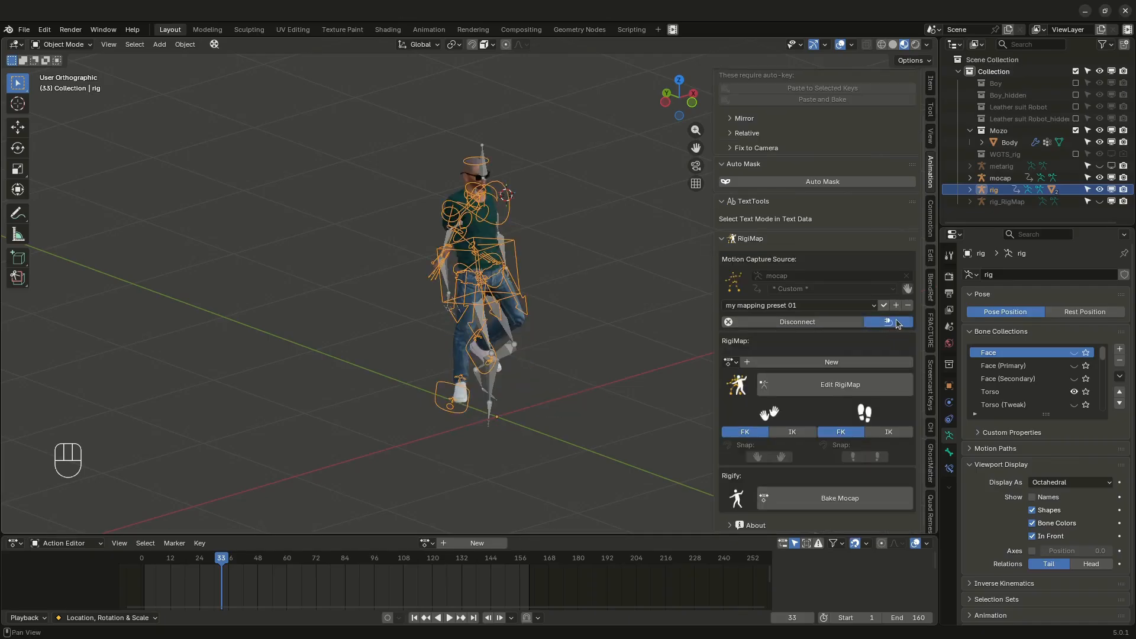
click(895, 323)
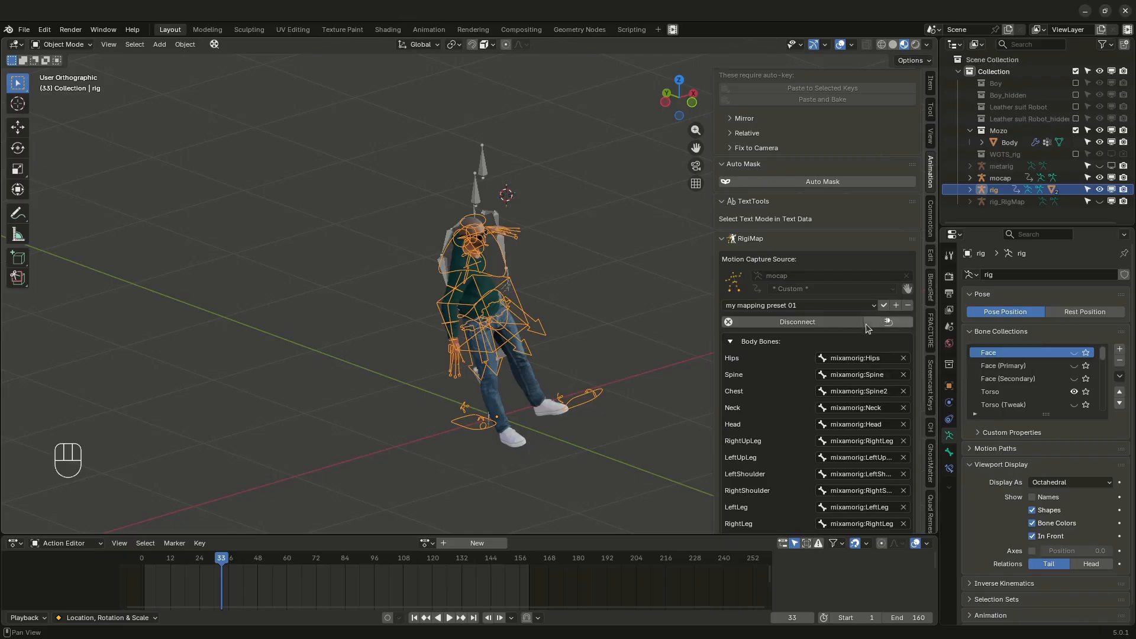
Step: Look through the bones available for Neck, keep its assignment, and re-enable the mapping to play the animation
click(829, 407)
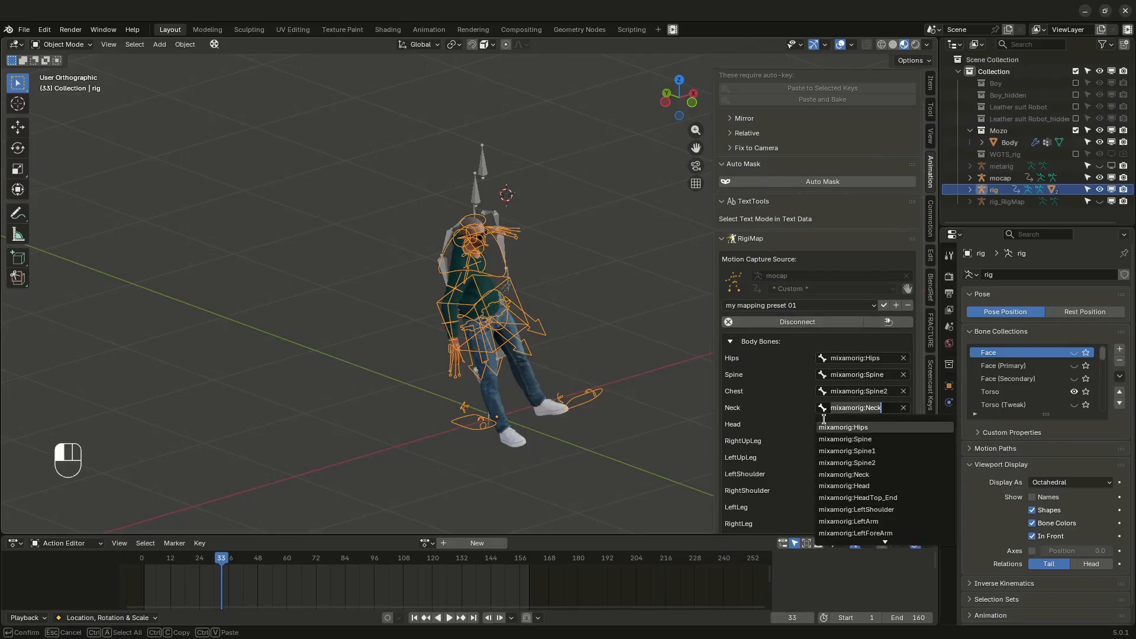
click(652, 400)
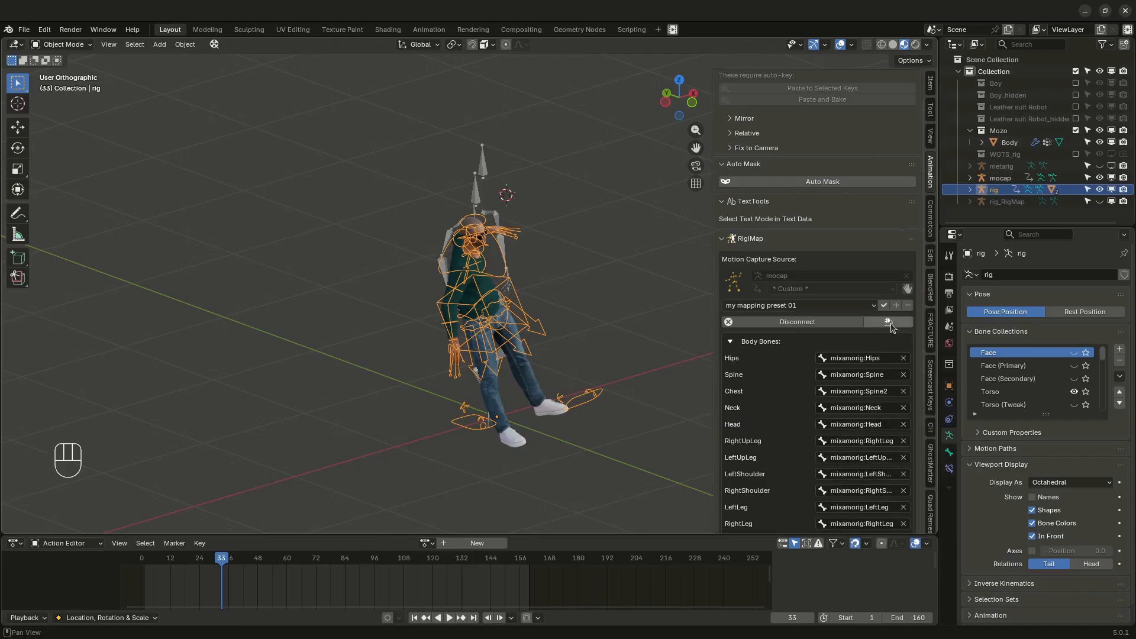
click(889, 322)
key(space)
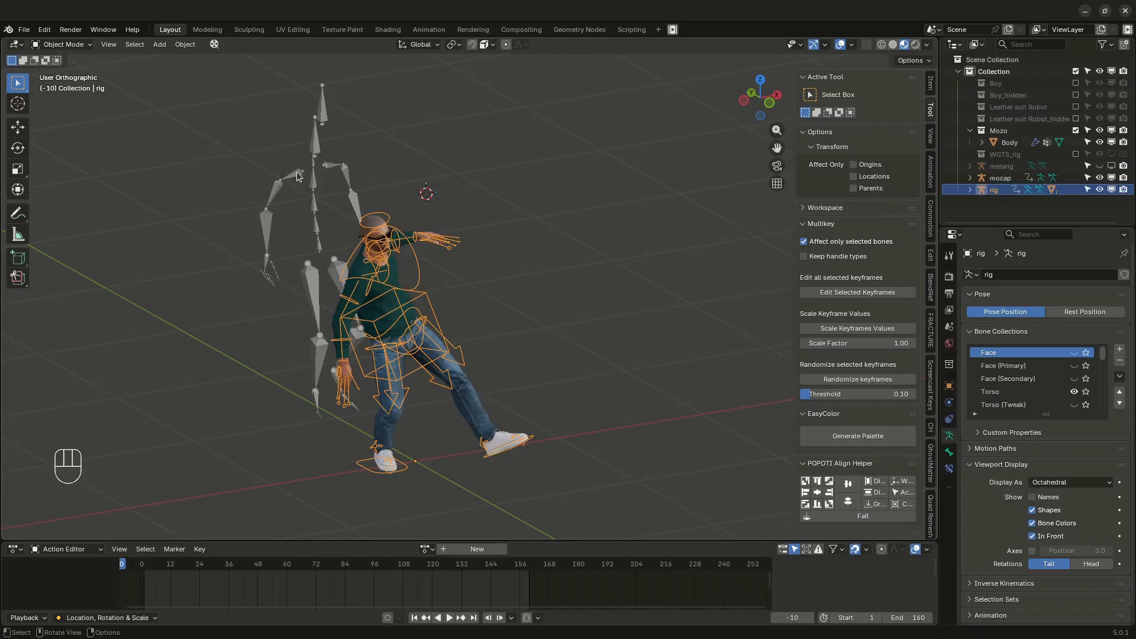
Step: Pick the mocap armature as the rig's motion capture source and choose the Mixamo mapping preset
click(351, 208)
click(415, 255)
click(931, 172)
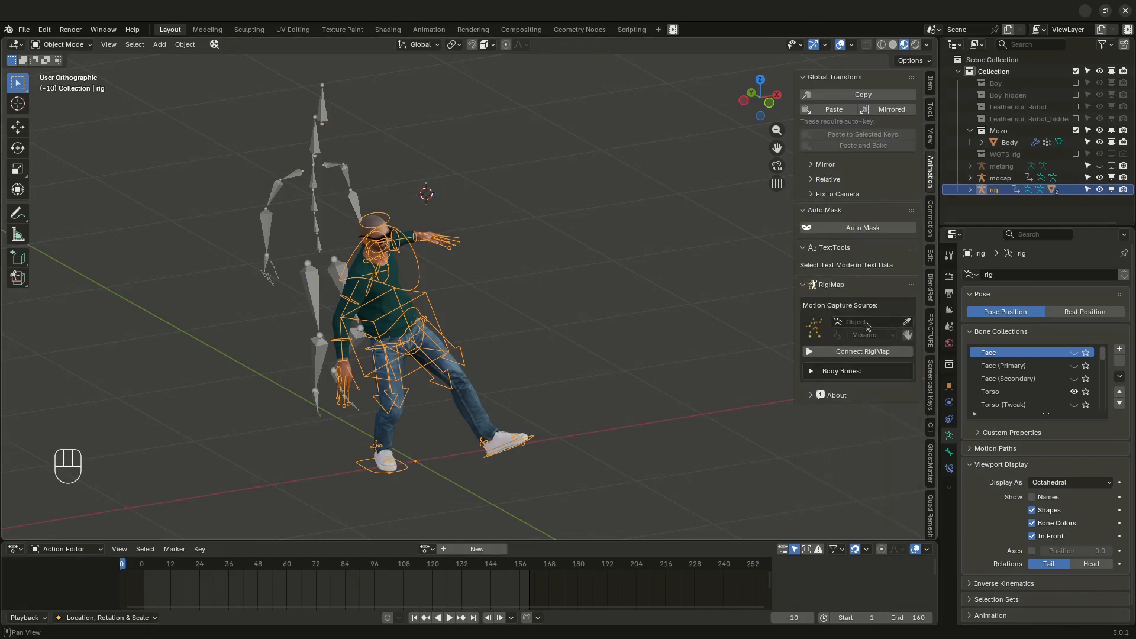
click(906, 321)
click(335, 166)
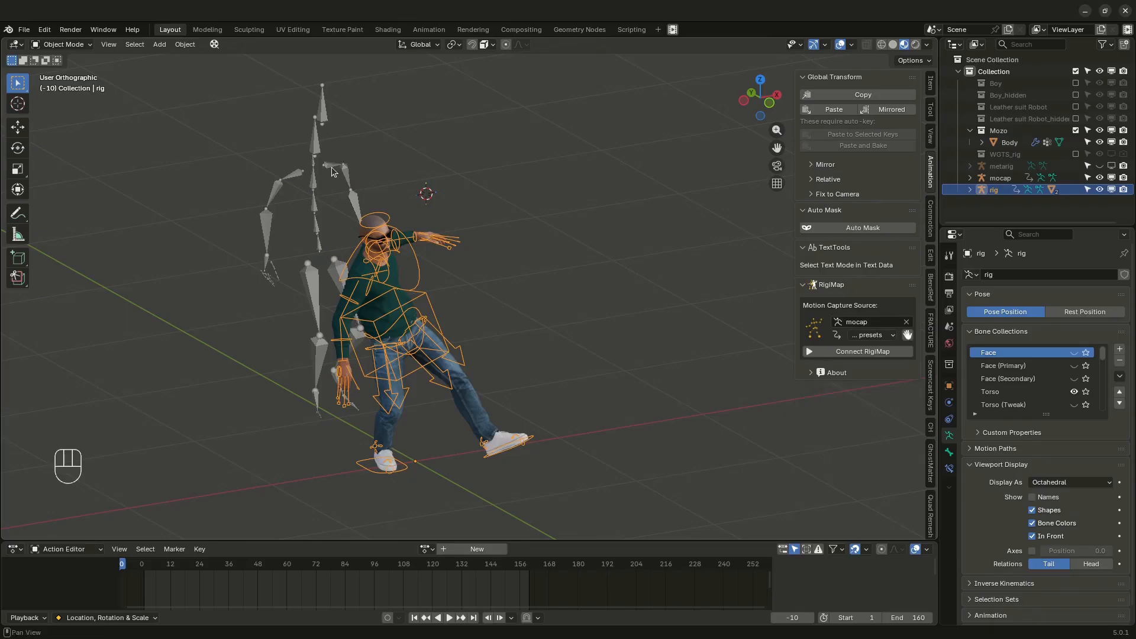
click(869, 334)
click(869, 366)
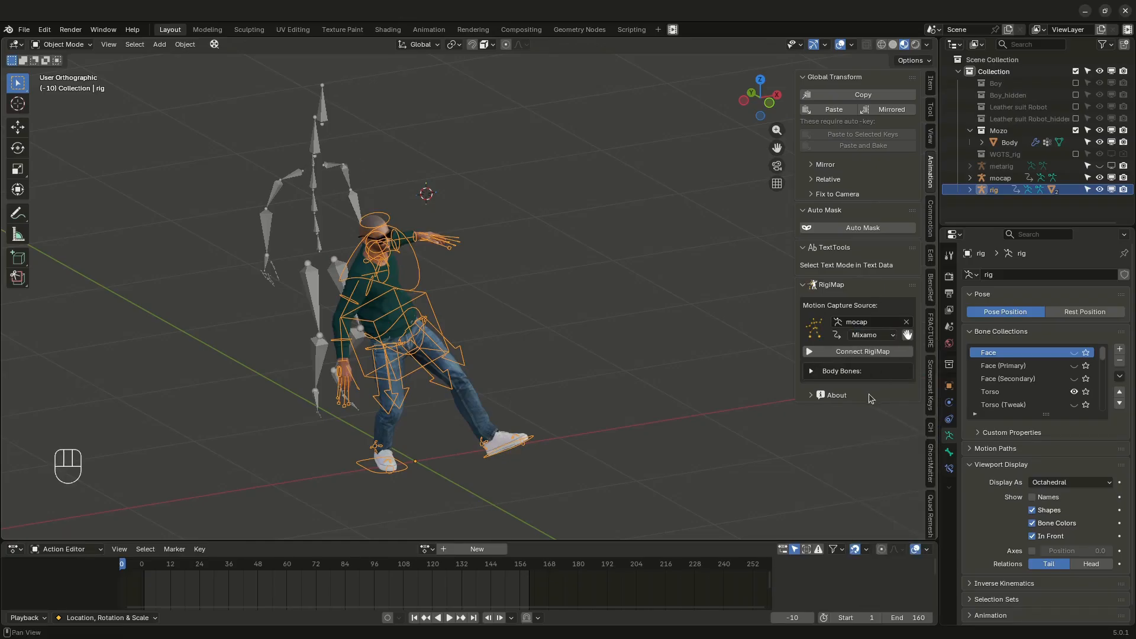
Step: Test the RigiMap connection with body bones only, and reconnect it with finger bone mapping enabled
click(849, 353)
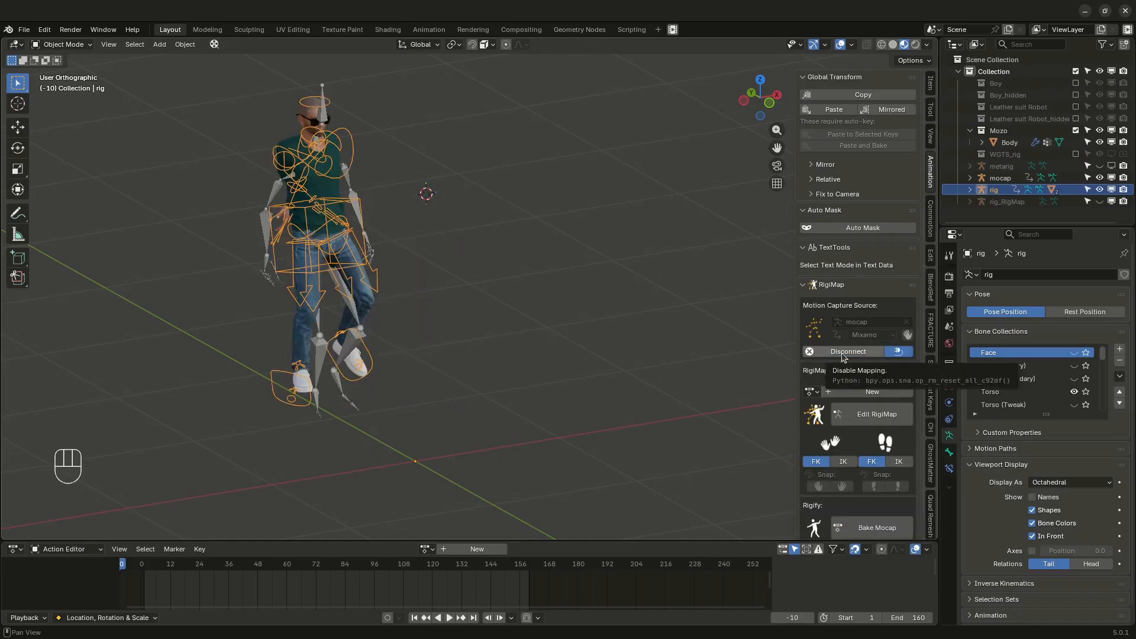
click(838, 353)
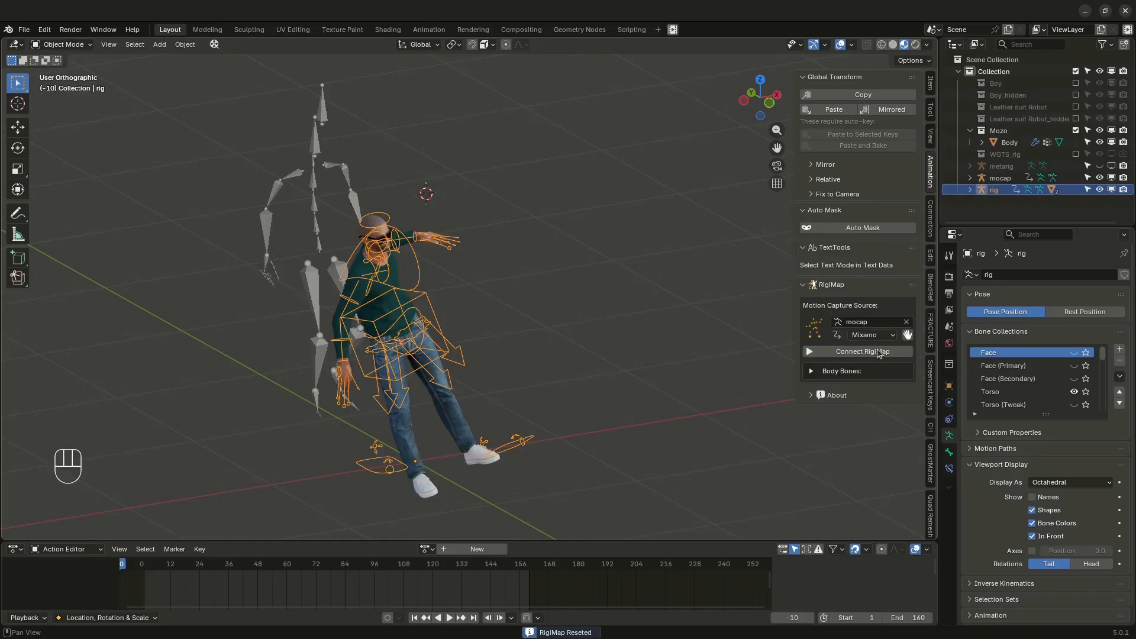
click(907, 335)
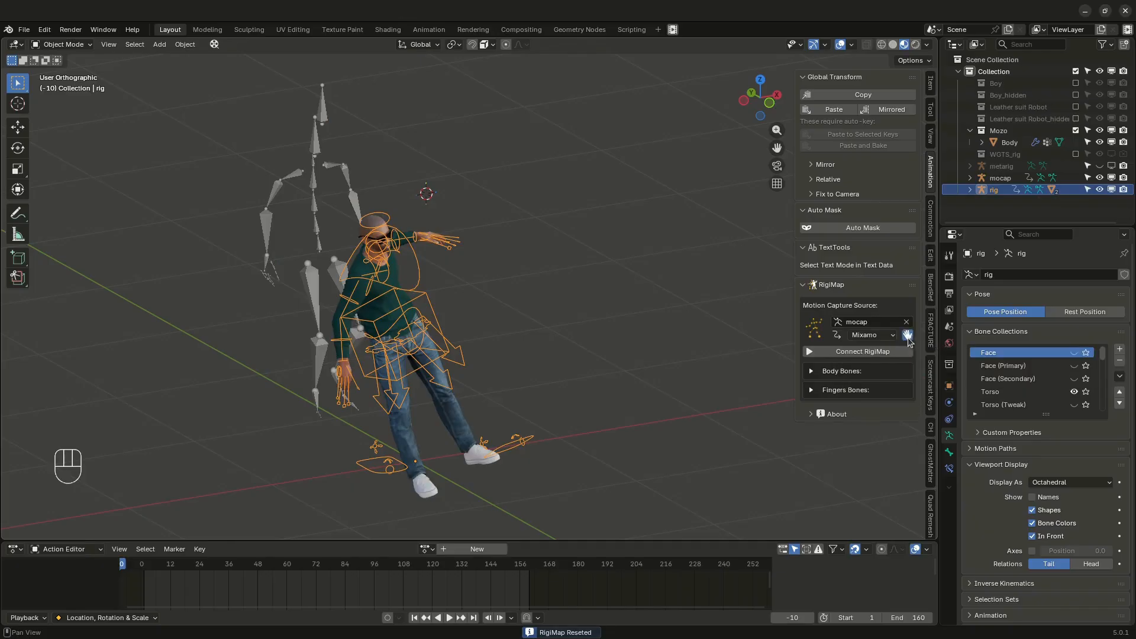
click(860, 351)
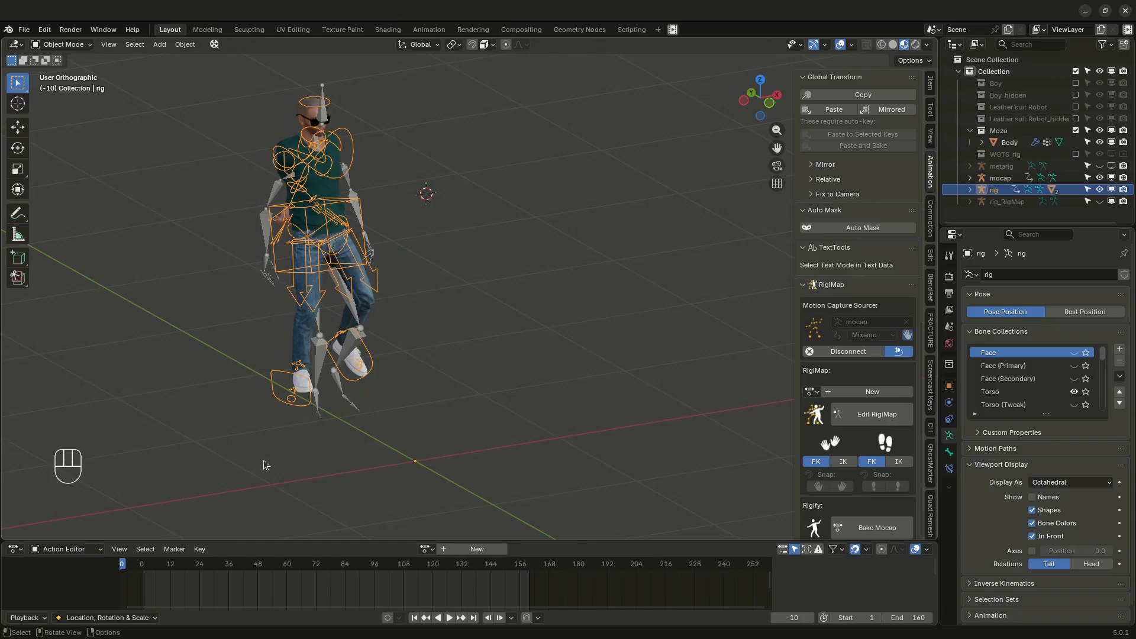
Step: Scrub the animation to frame 14 and check the retargeted pose from the front
mouse_move(166, 573)
mouse_down()
mouse_move(201, 574)
mouse_move(175, 574)
mouse_up()
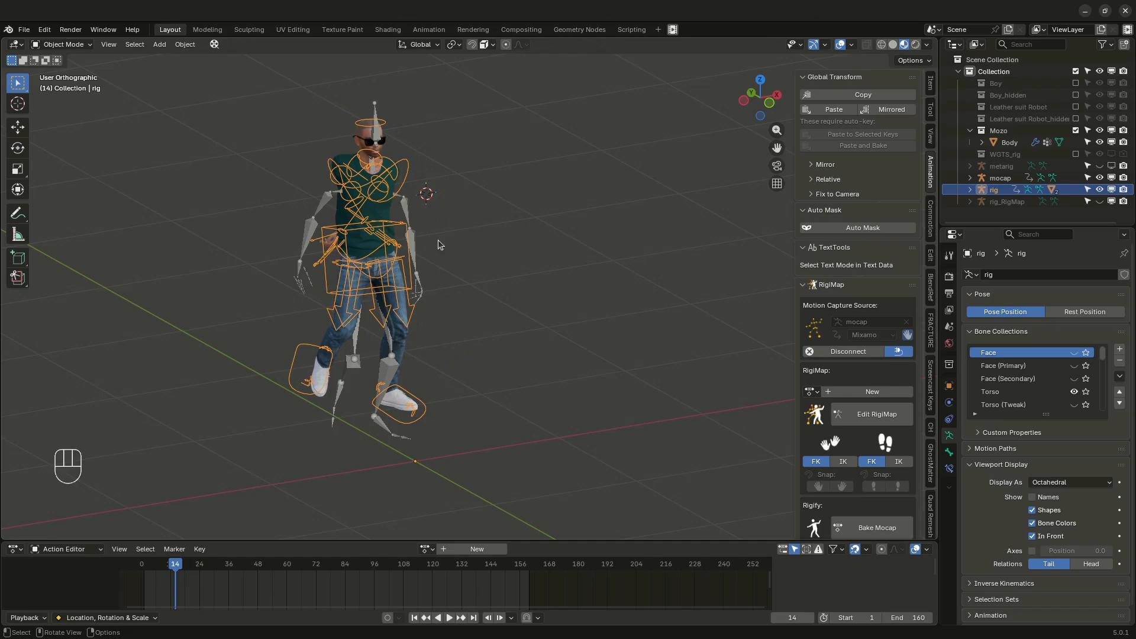
middle_drag(357, 229, 386, 322)
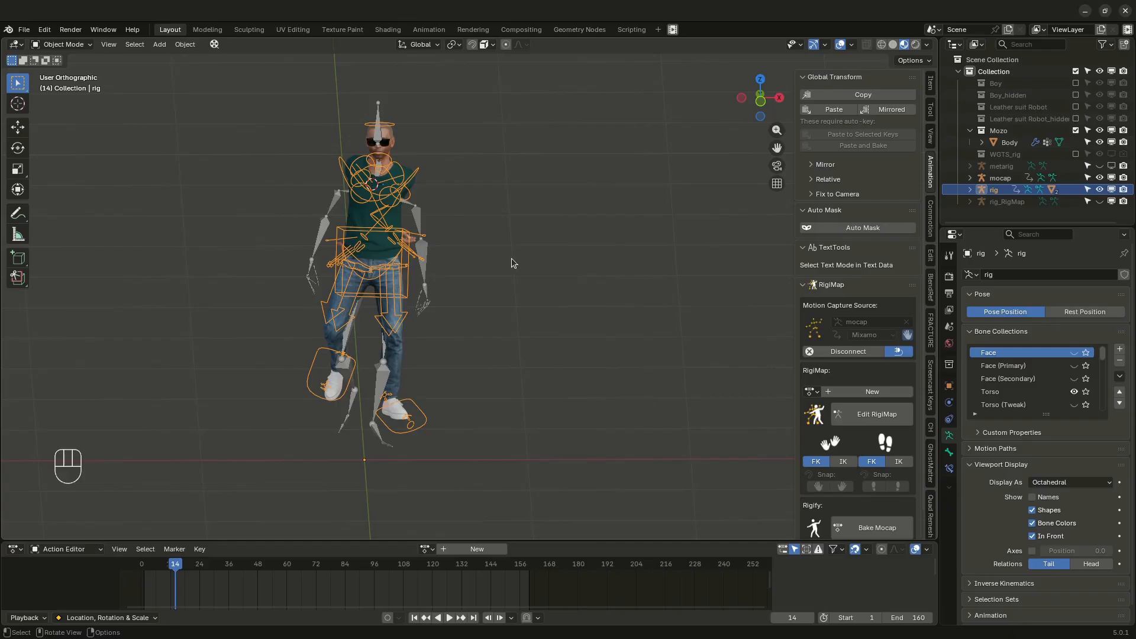
Step: Enter RigiMap editing, set the mocap pose to Rest Position and move to frame 17
click(890, 416)
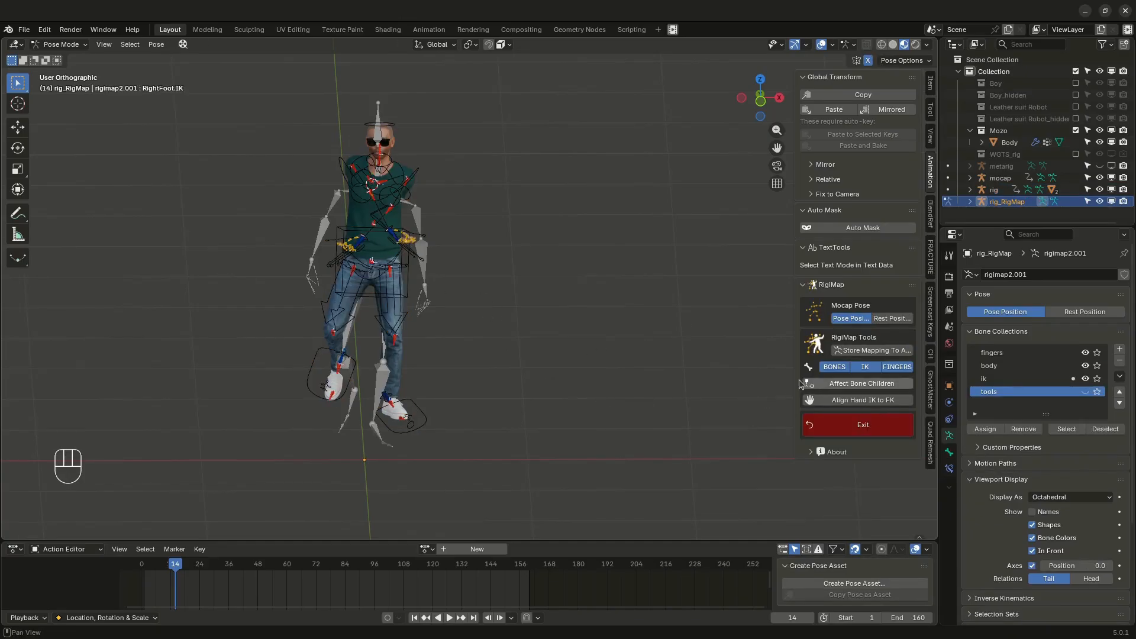
drag(790, 376, 731, 377)
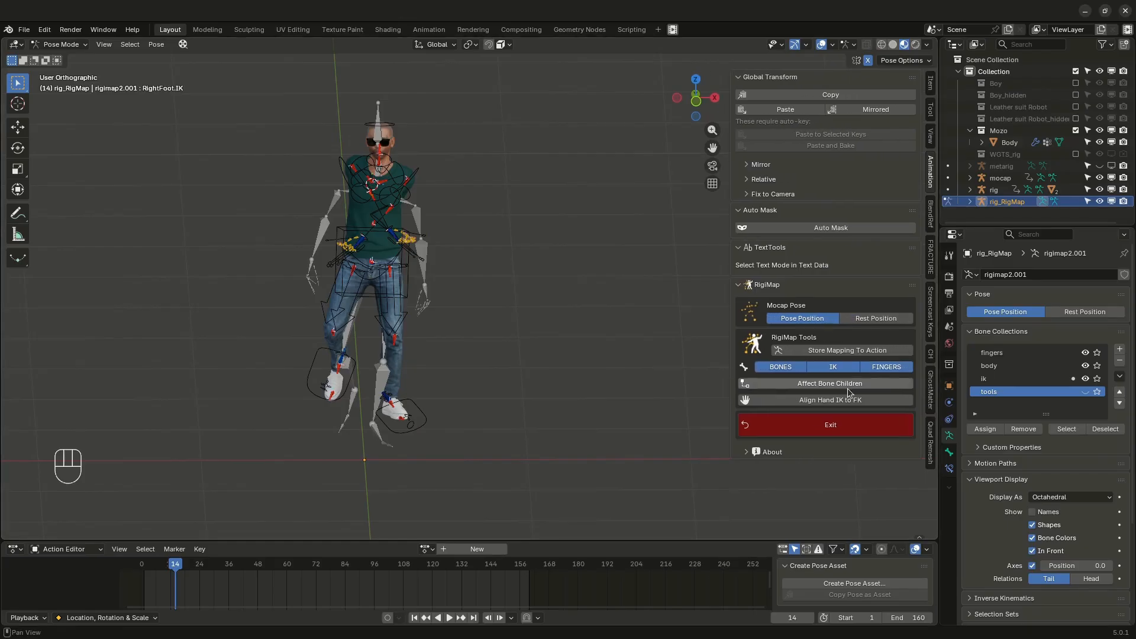
click(879, 319)
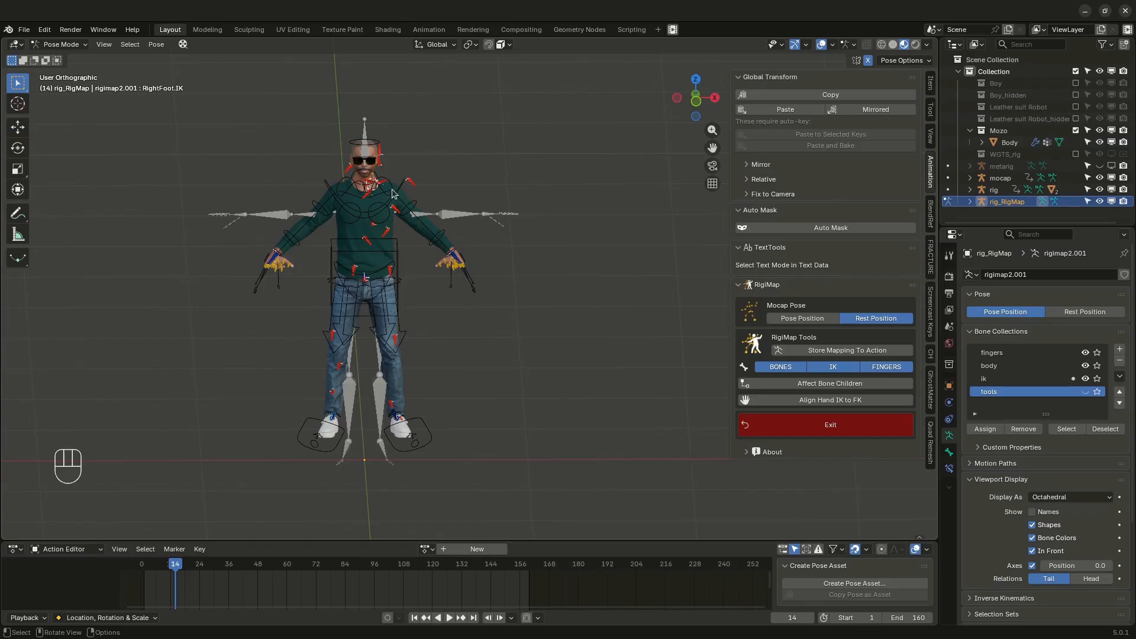
mouse_move(177, 569)
mouse_down()
mouse_move(198, 568)
mouse_move(182, 568)
mouse_up()
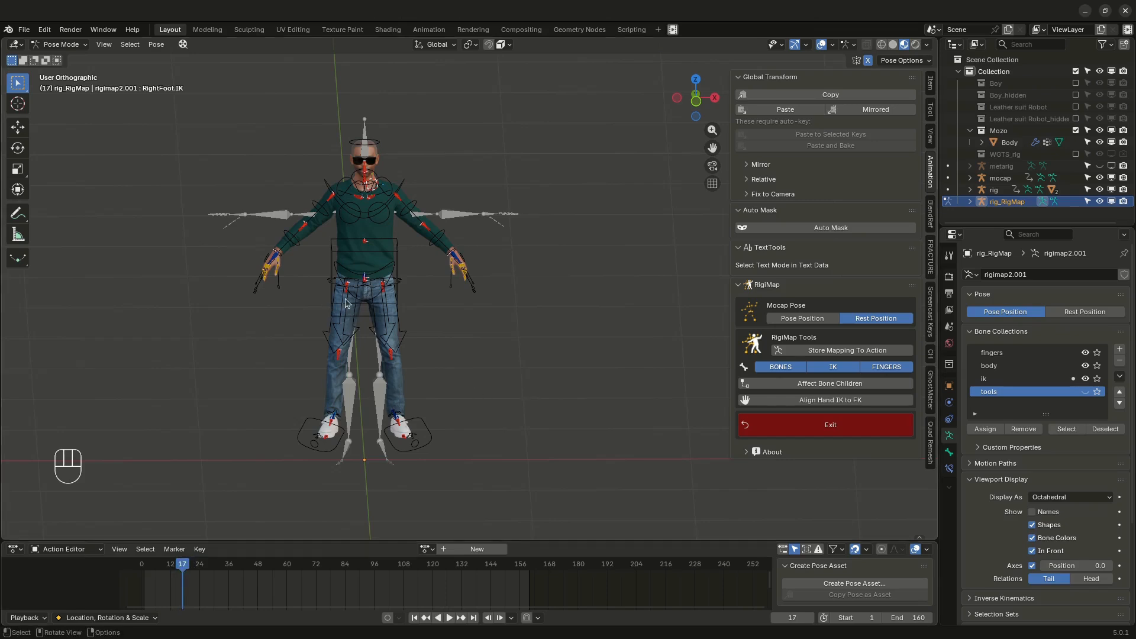
key(KP_1)
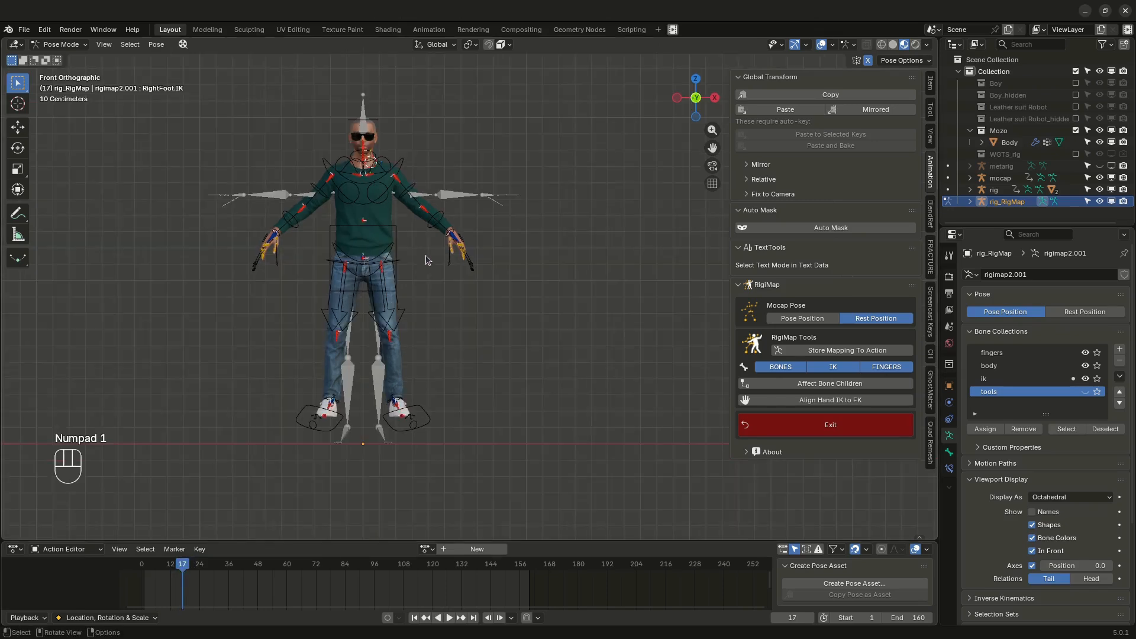
scroll(422, 203, up, 3)
click(431, 178)
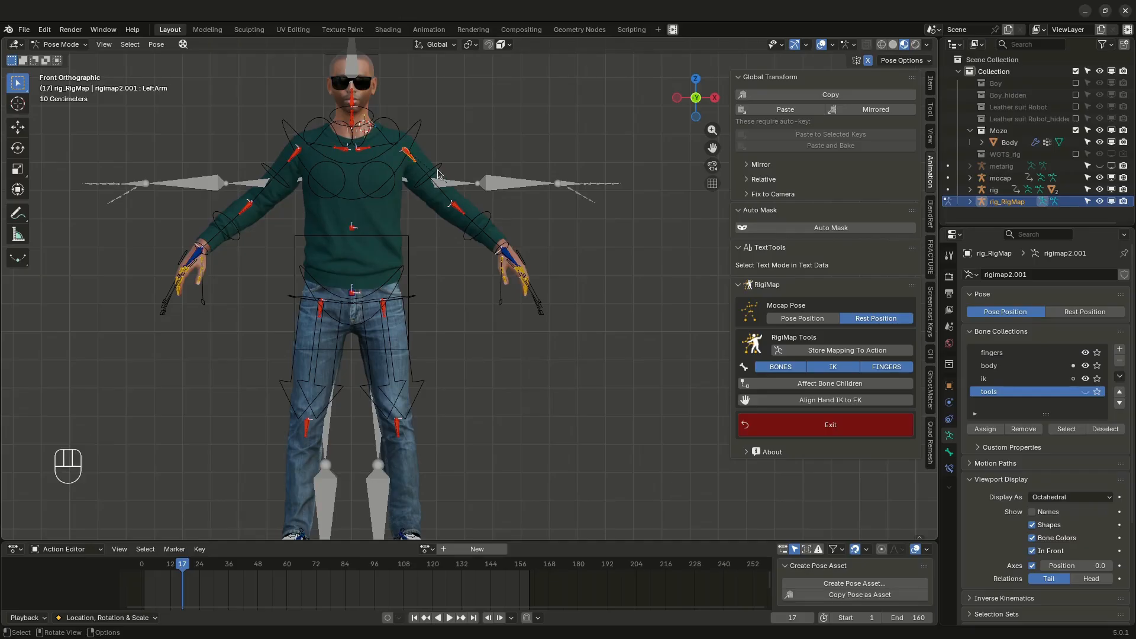
key(r)
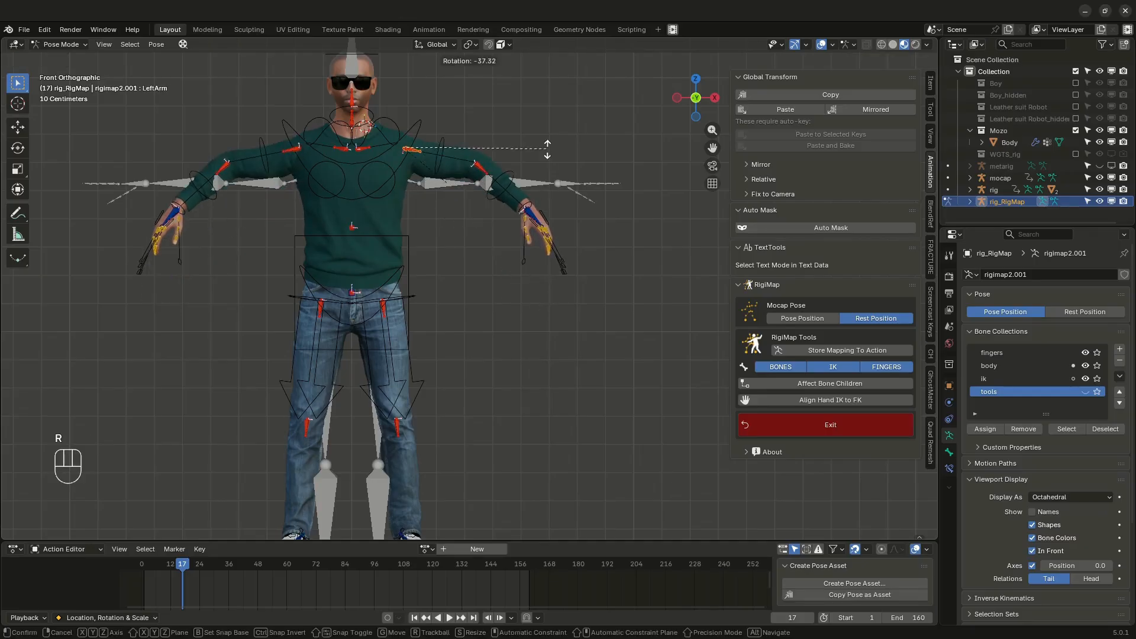
right_click(523, 180)
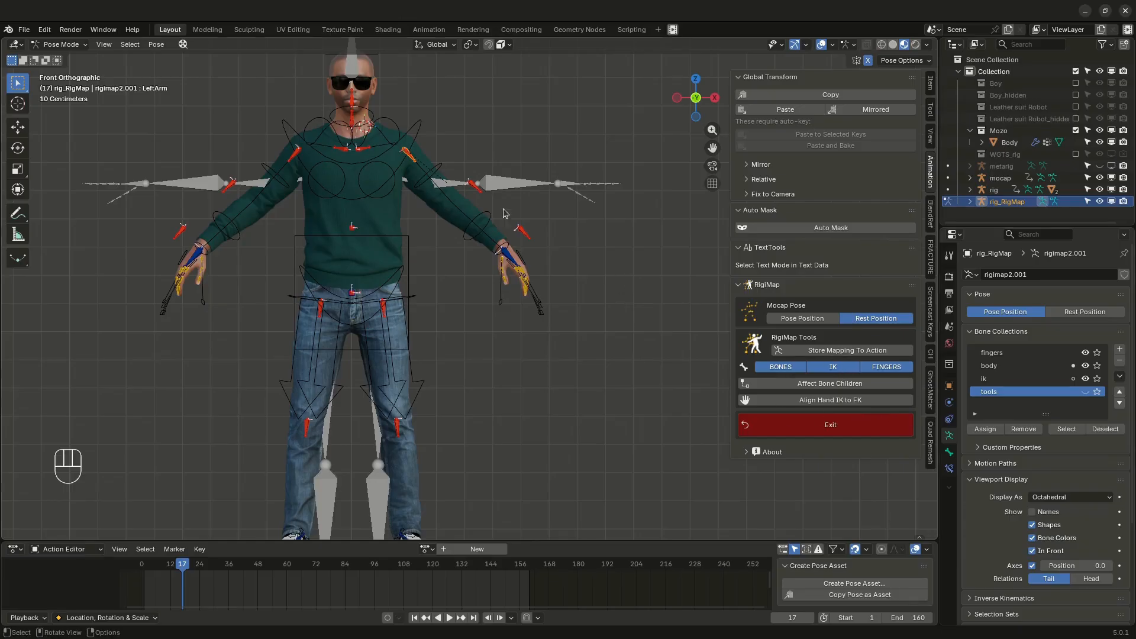
Step: Rotate the LeftArm mapping bone upward in the front view, using Normal orientation, to match the mocap's horizontal arm
click(408, 158)
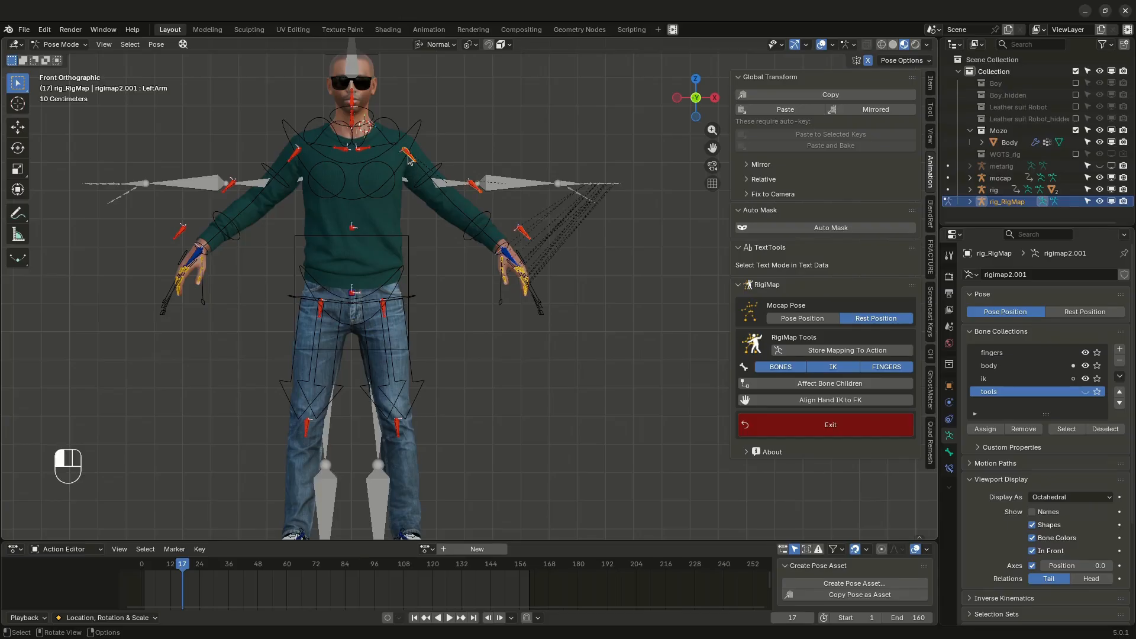
key(r)
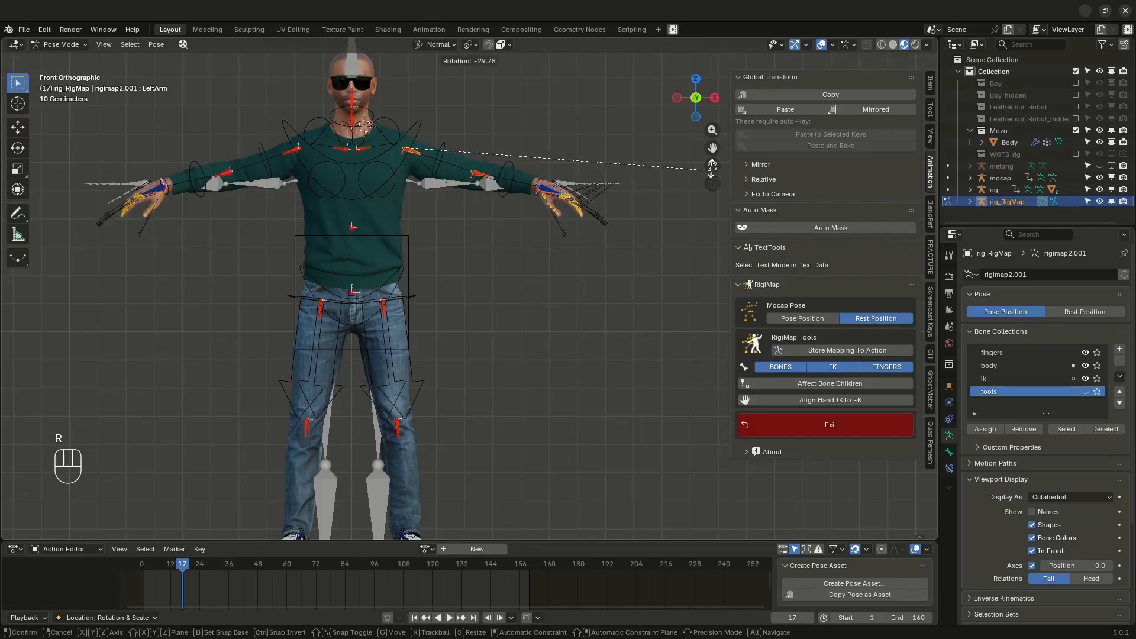
click(683, 153)
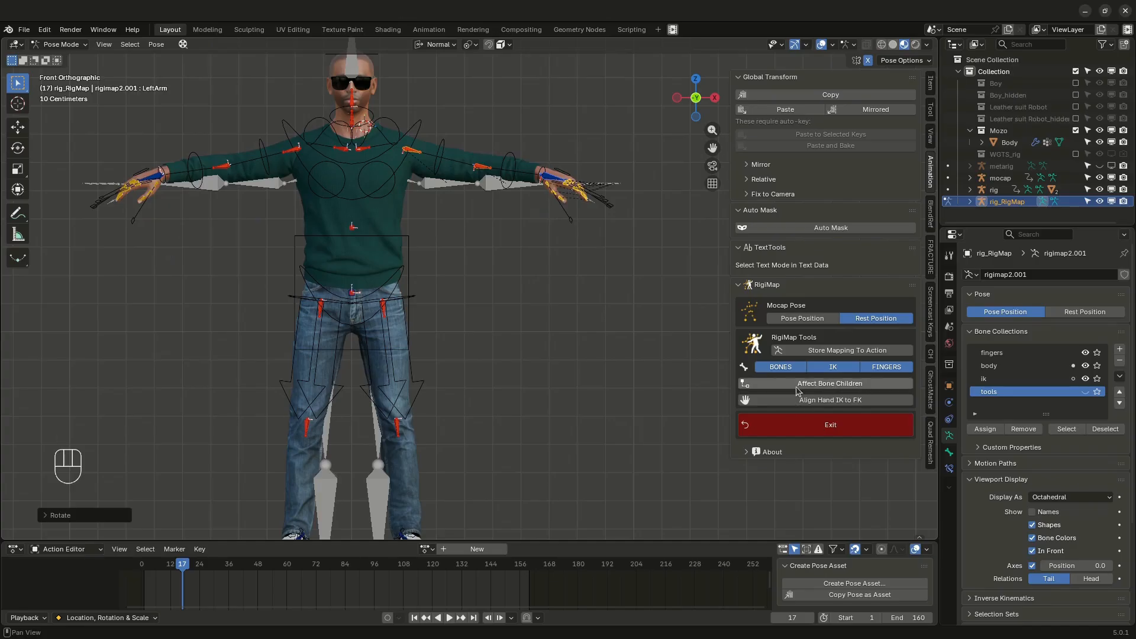
key(r)
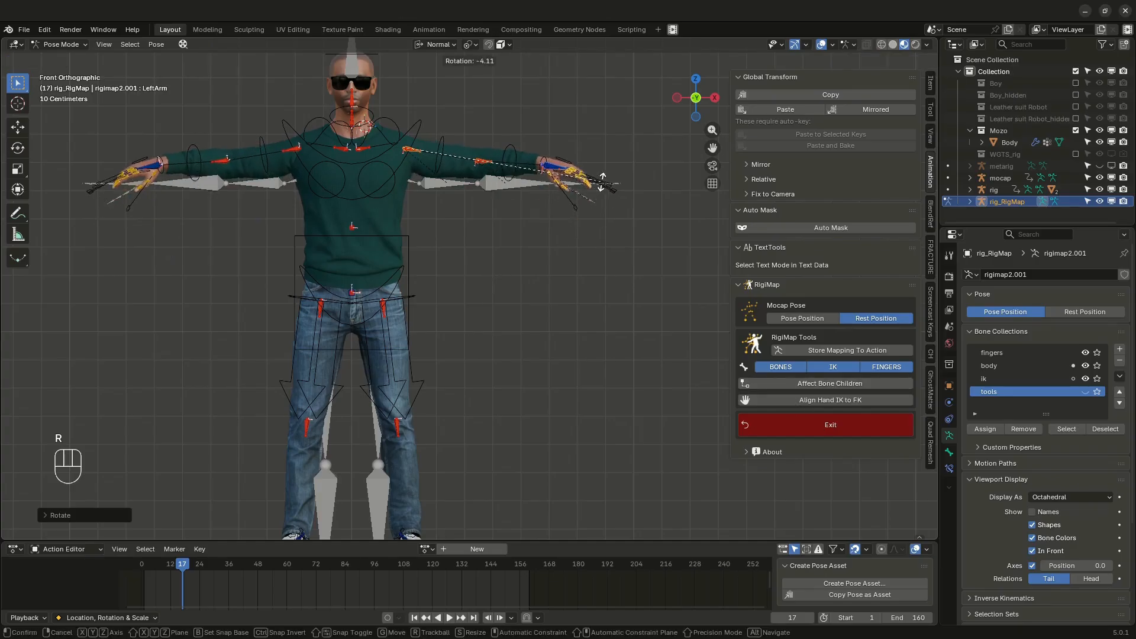
click(601, 178)
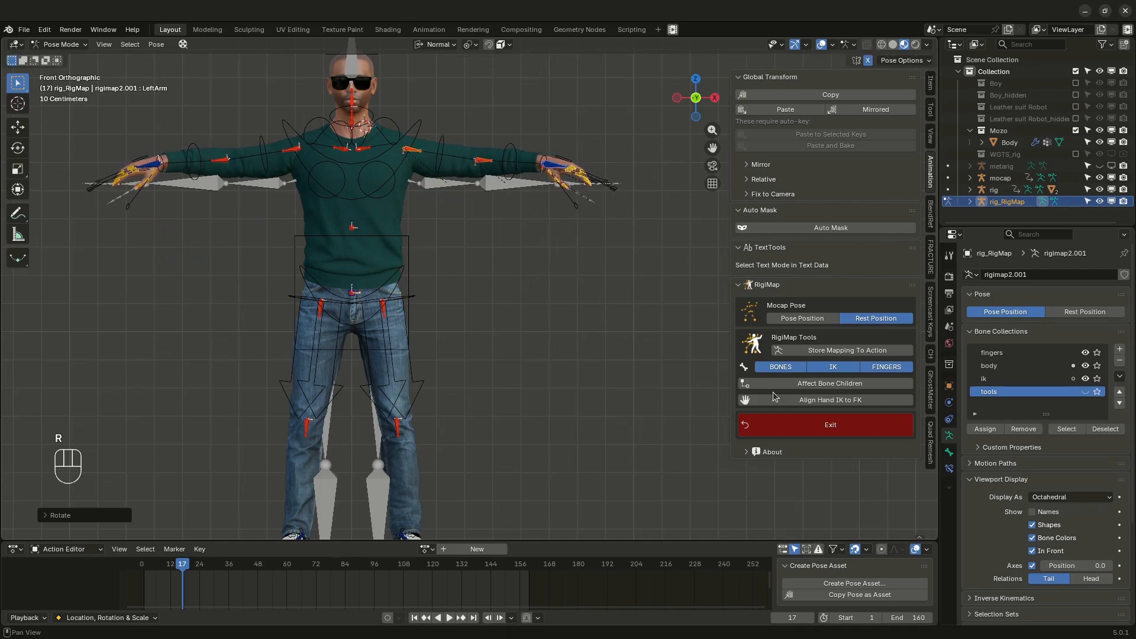
Step: Hide the IK mapping bones and rotate LeftArm and LeftForearm in the top view to lie along the mocap arm
click(840, 370)
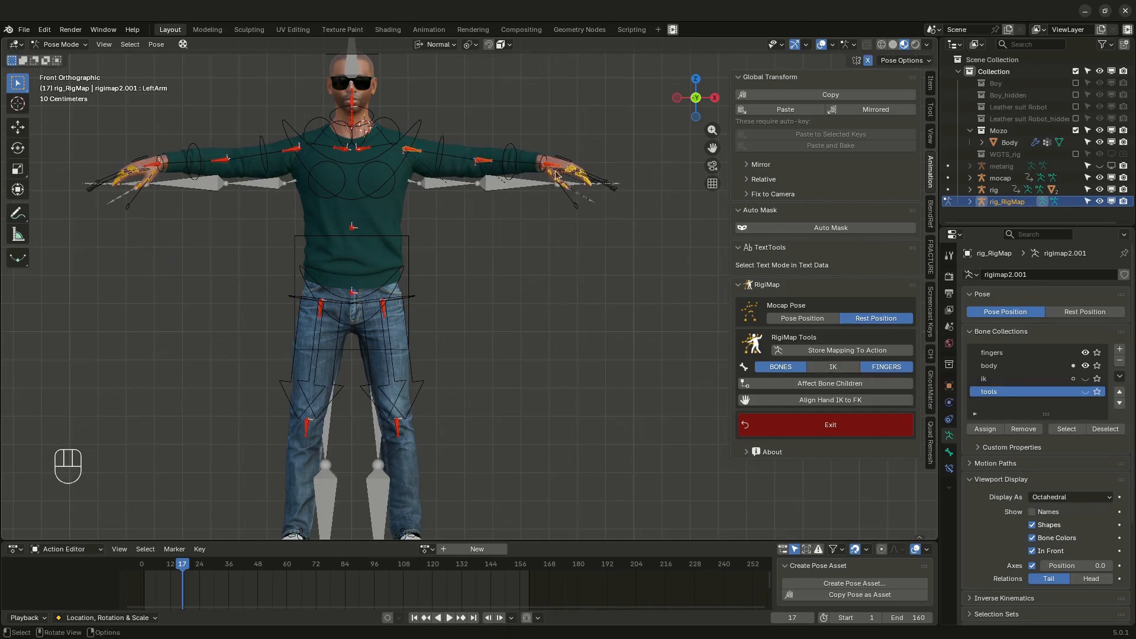
scroll(554, 168, up, 1)
scroll(472, 212, down, 2)
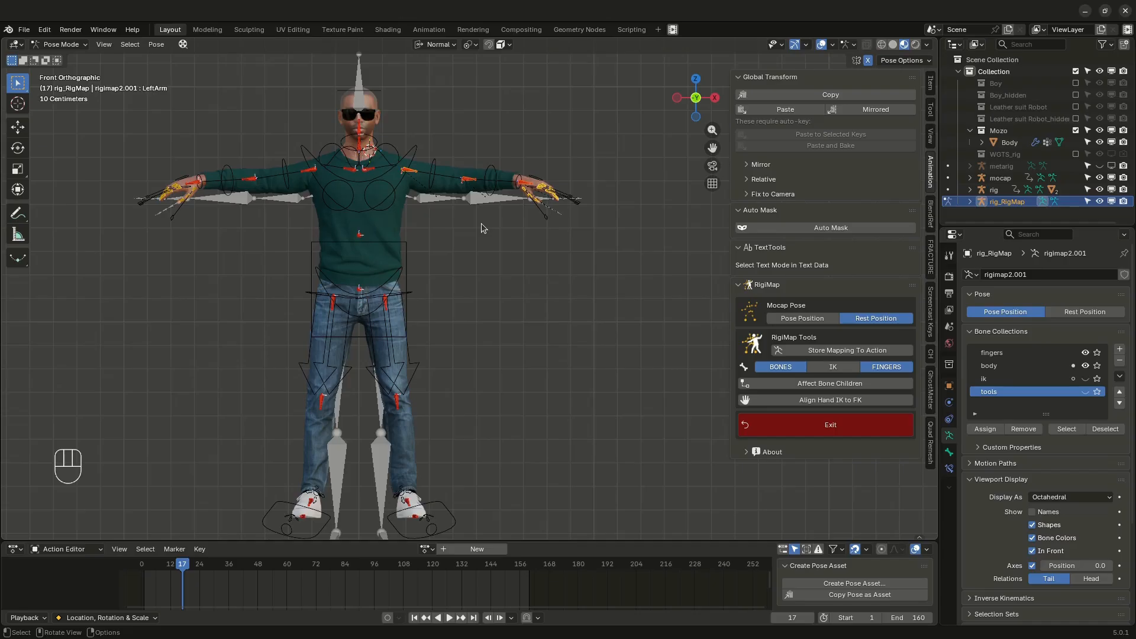
key(KP_7)
scroll(445, 266, up, 3)
key(r)
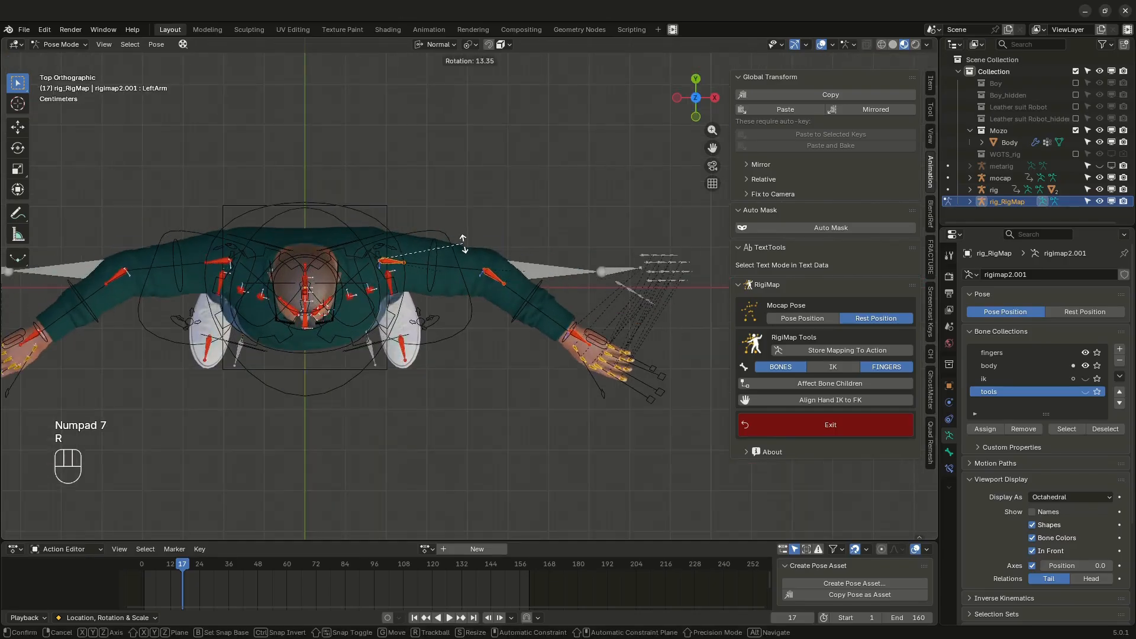
click(484, 263)
click(490, 281)
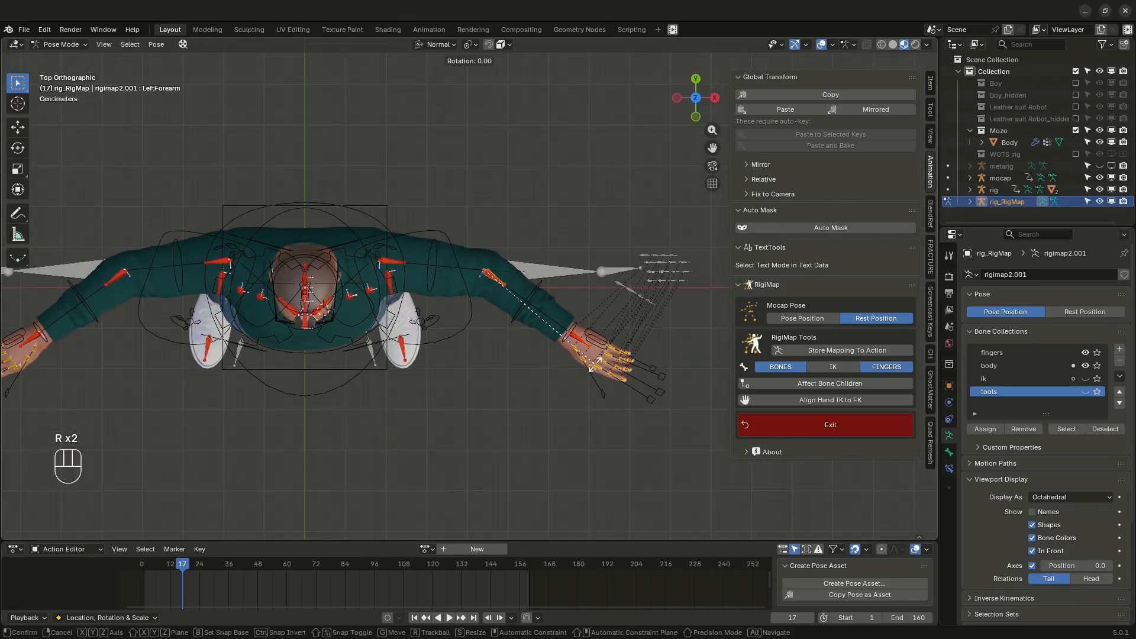
key(r)
click(609, 280)
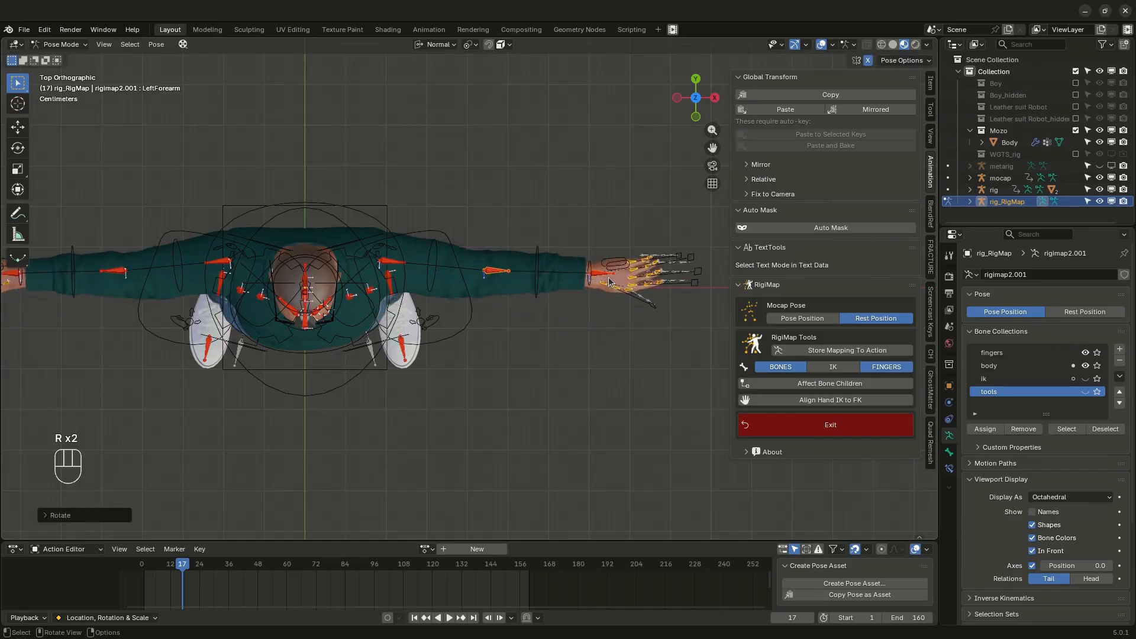
Step: Rotate the LeftHand bone with trackball and plain rotation in the top view to align it with the mocap hand
click(599, 271)
key(r)
key(r)
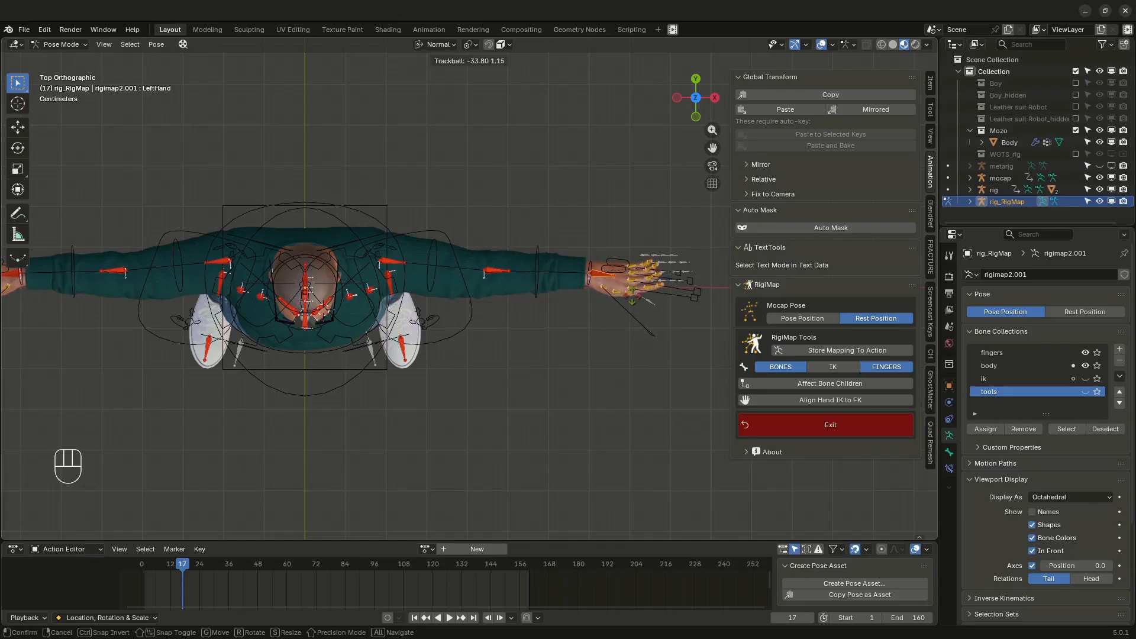
click(632, 299)
key(r)
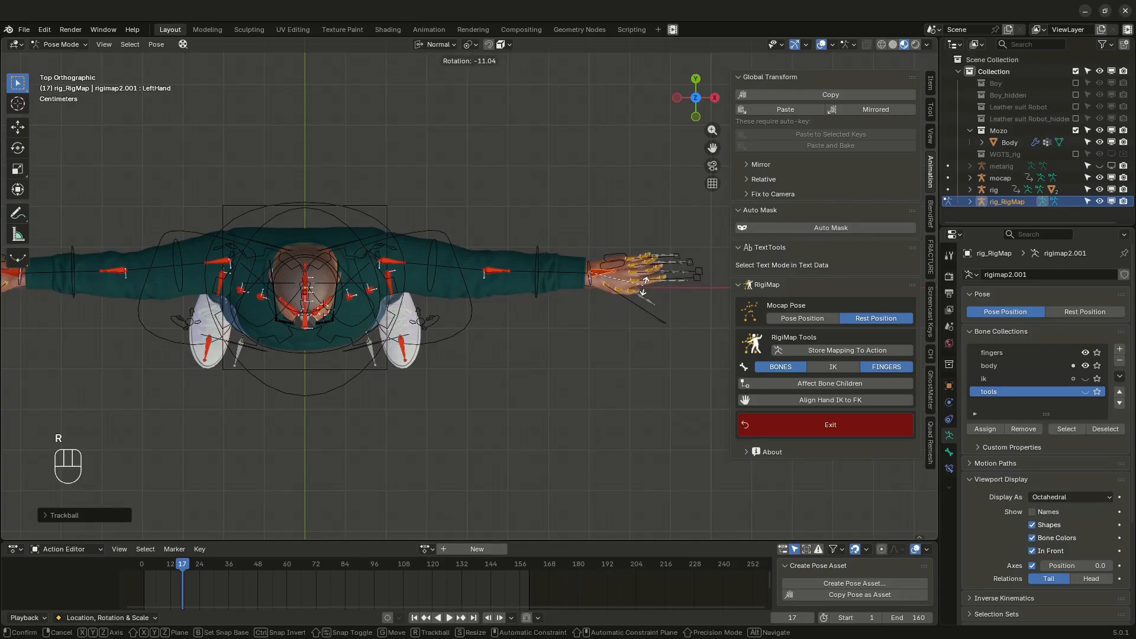
click(644, 283)
Step: Rotate the left thigh and LeftLeg bones together about 7° inward in the front view to match the mocap's straight legs
key(KP_1)
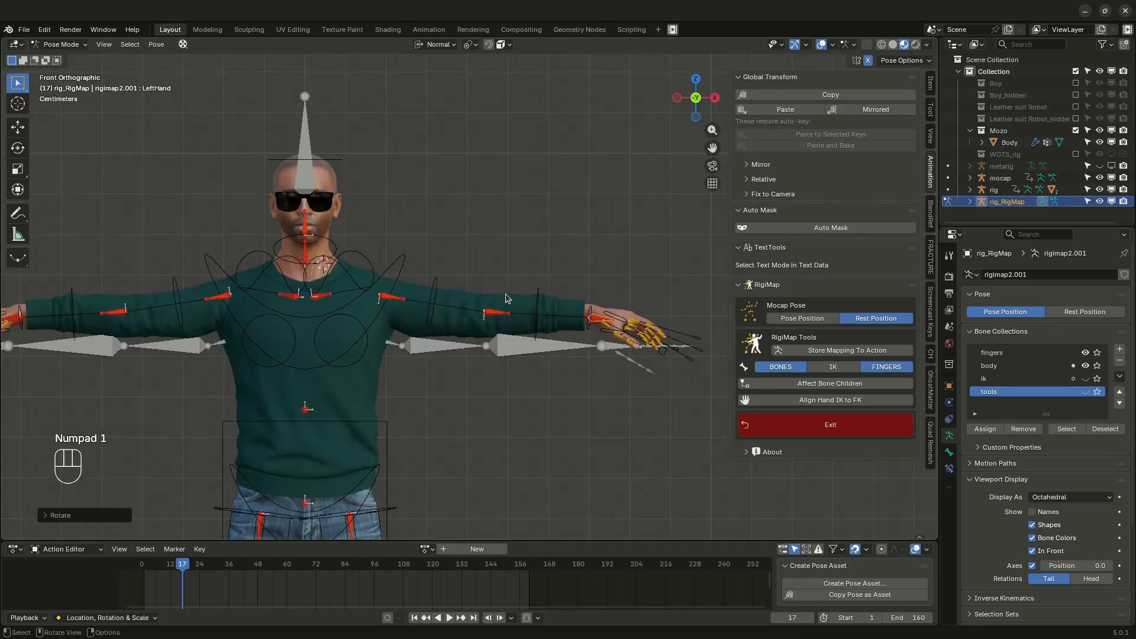
scroll(497, 286, down, 4)
shift+middle_drag(482, 453, 491, 340)
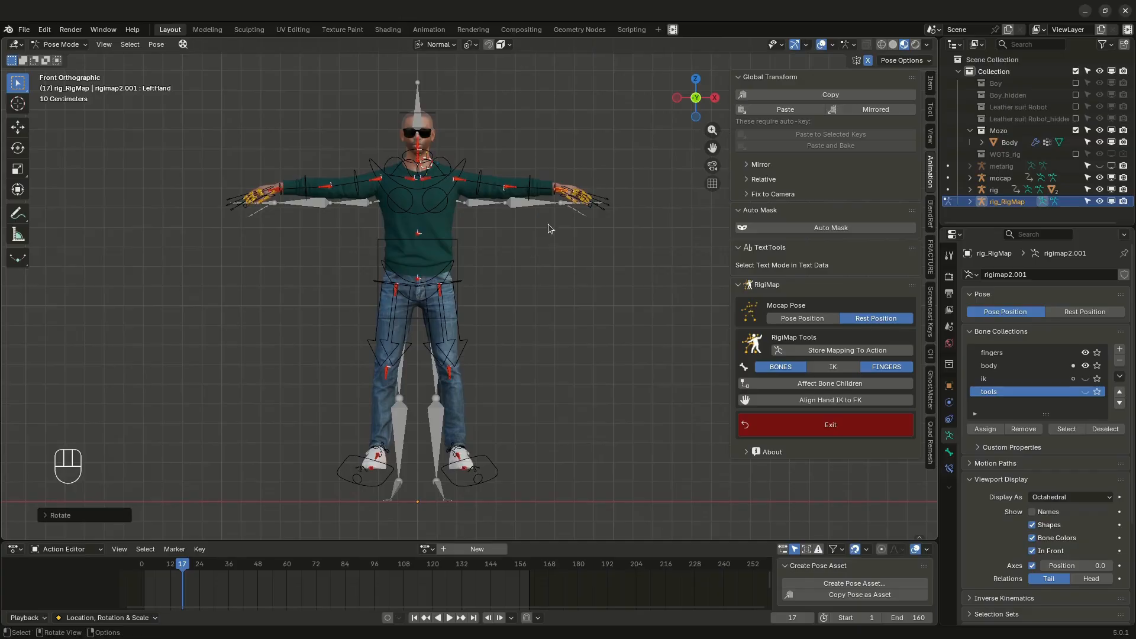
click(445, 297)
shift+click(451, 374)
key(r)
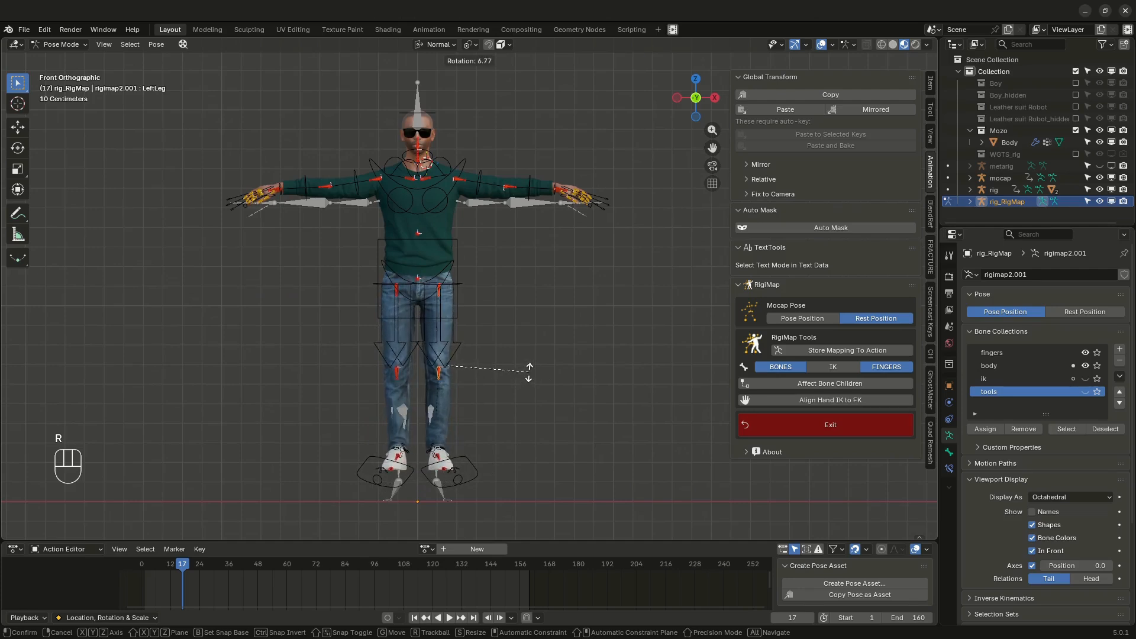
click(529, 373)
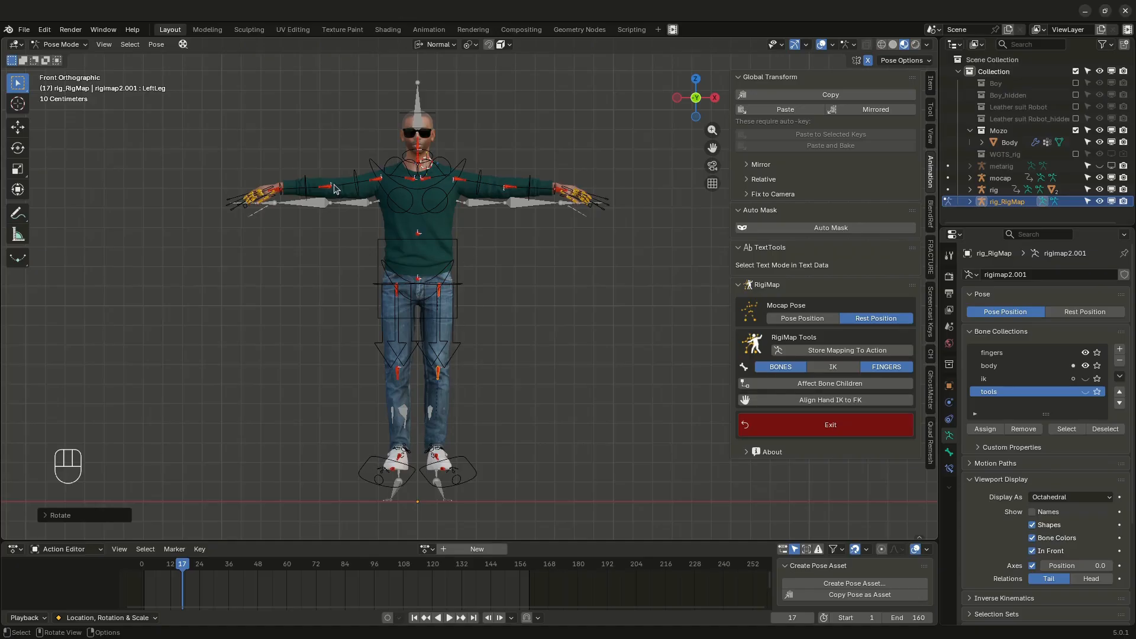
Step: Adjust the L_Index1 finger bone of the left hand with a trackball rotation in the front view
scroll(569, 193, up, 4)
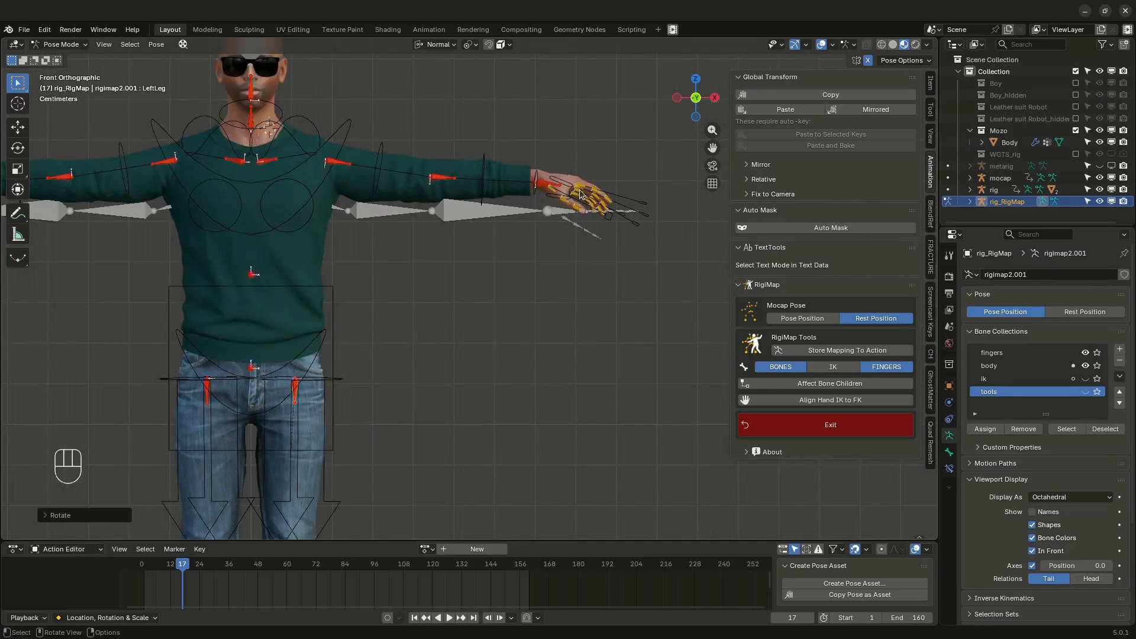
key(KP_7)
key(KP_1)
scroll(584, 211, up, 4)
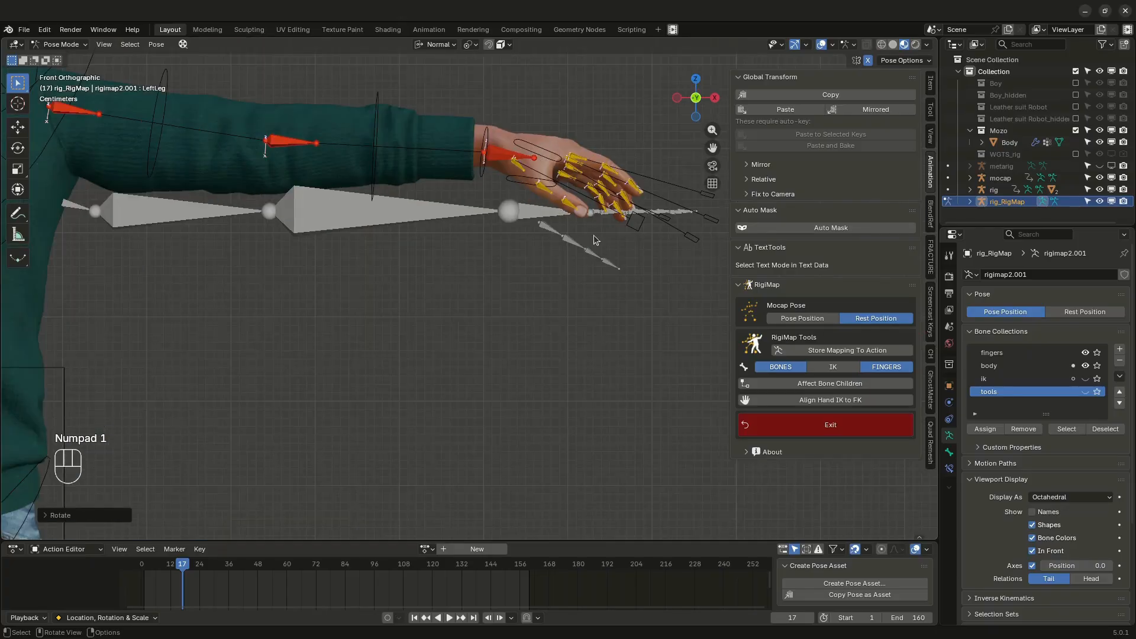
middle_drag(589, 161, 585, 203)
key(KP_1)
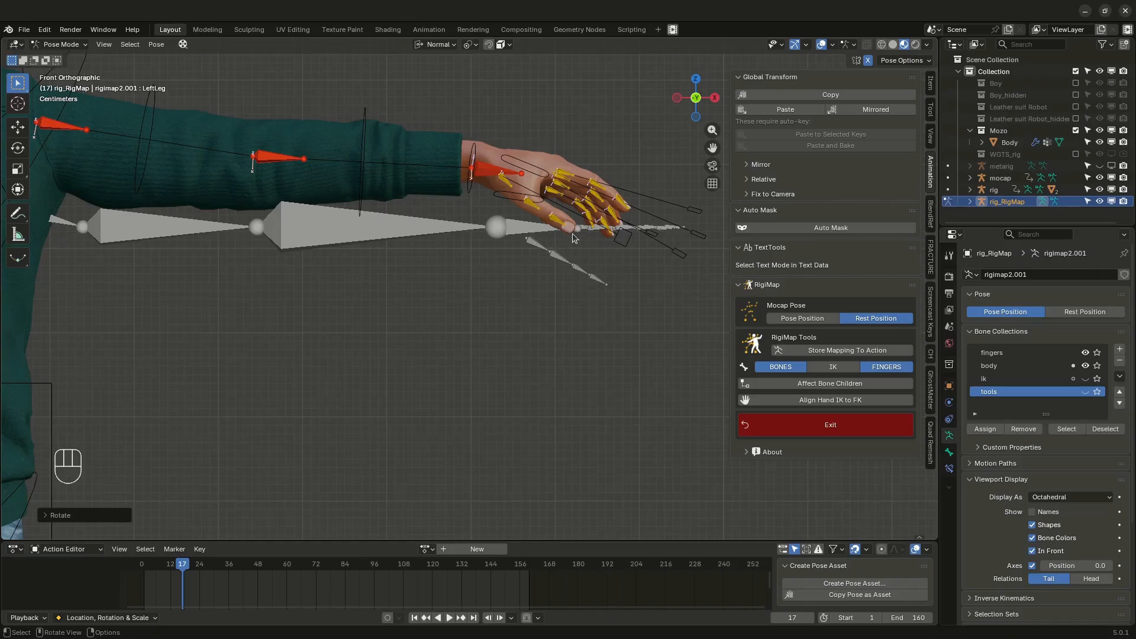
click(566, 174)
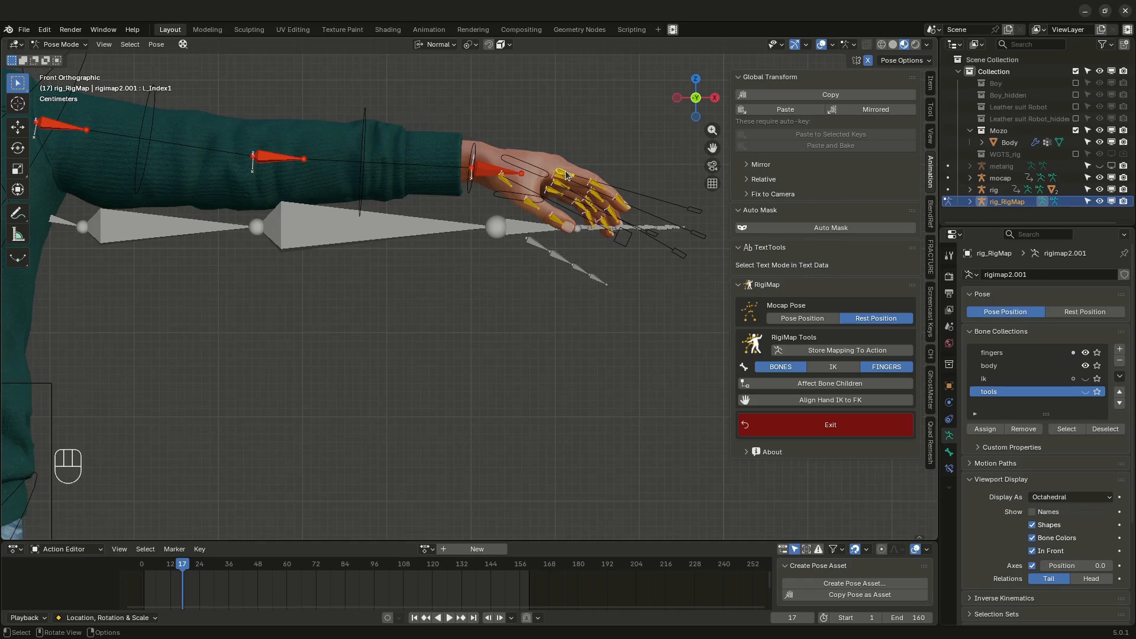
scroll(620, 203, up, 3)
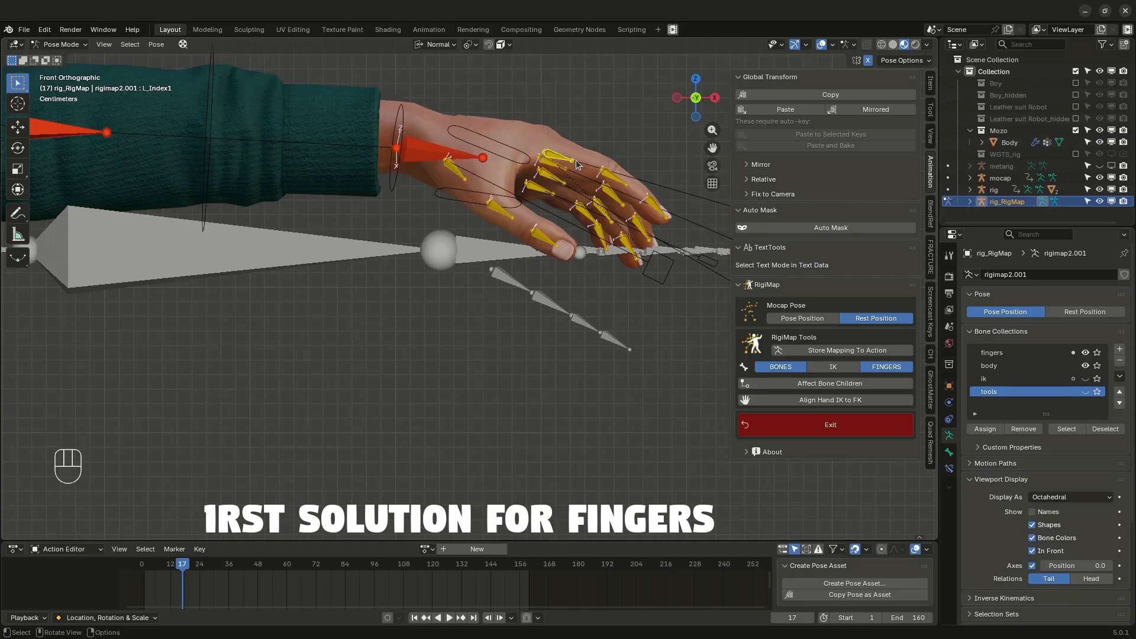
key(r)
key(r)
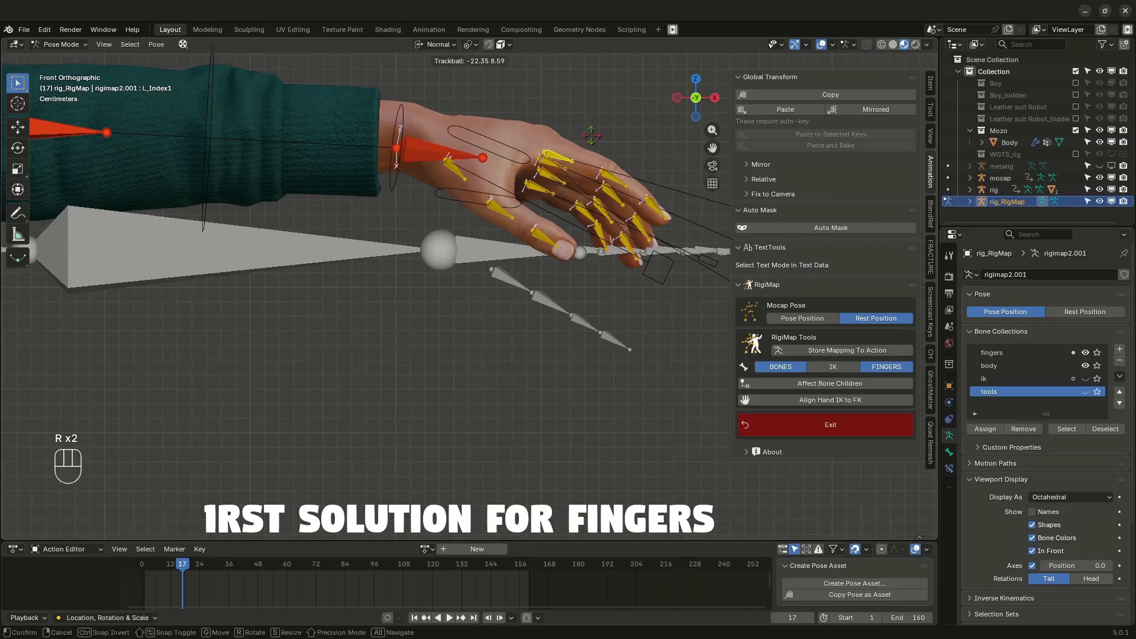
click(591, 135)
Step: Adjust the L_Index2 and L_Index3 bones of the left index finger with trackball and plain rotations
click(620, 181)
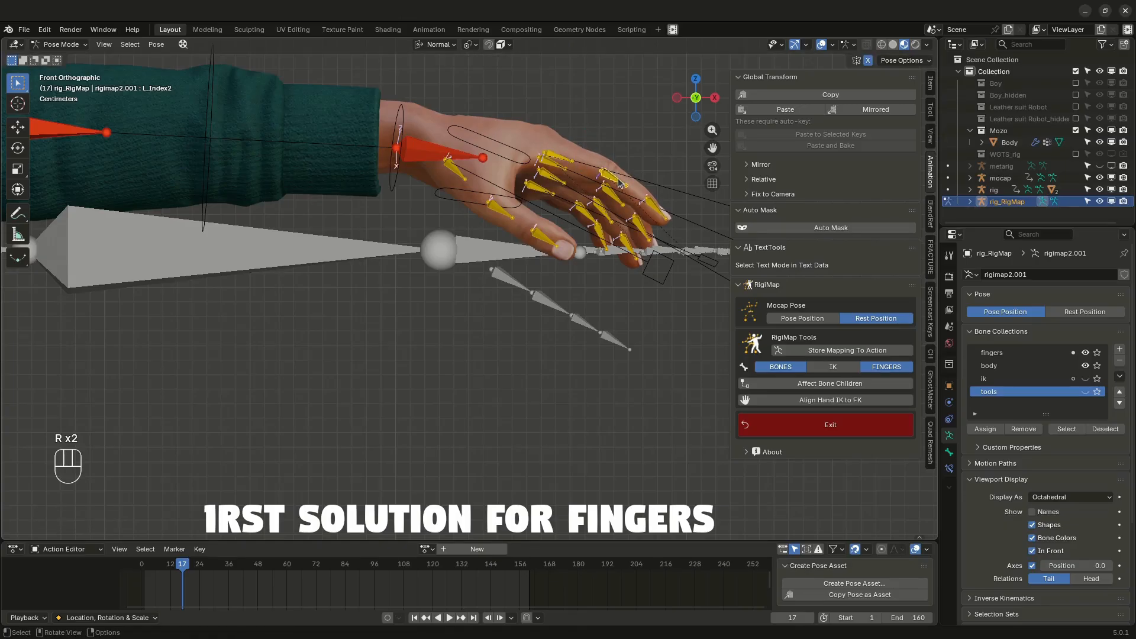
key(r)
key(r)
click(650, 206)
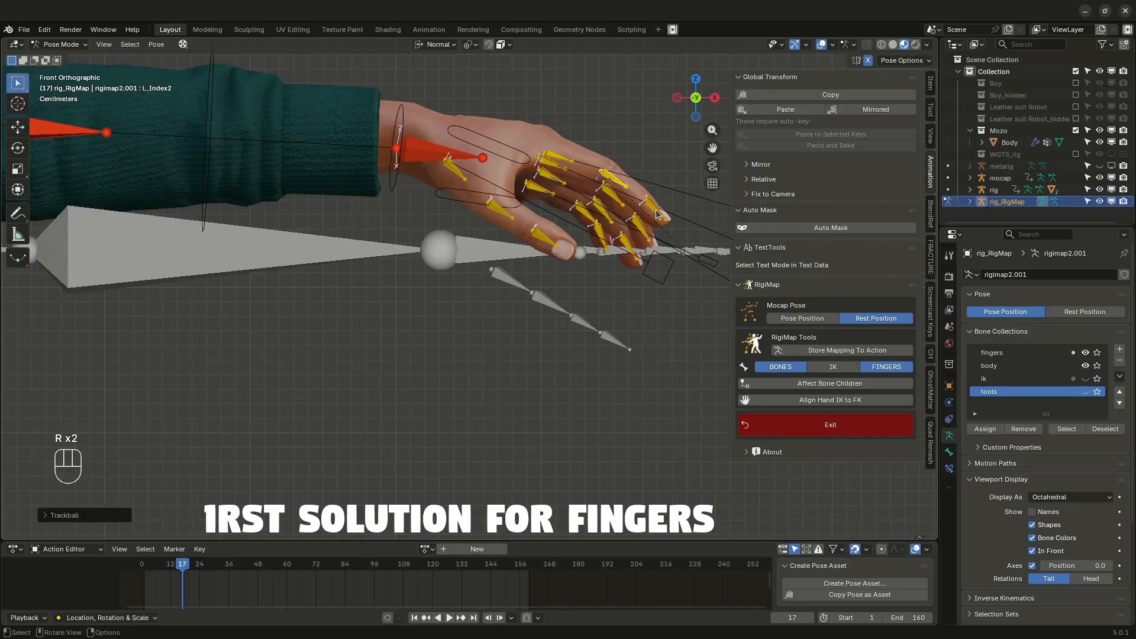
click(657, 212)
key(r)
key(r)
click(664, 203)
key(r)
key(r)
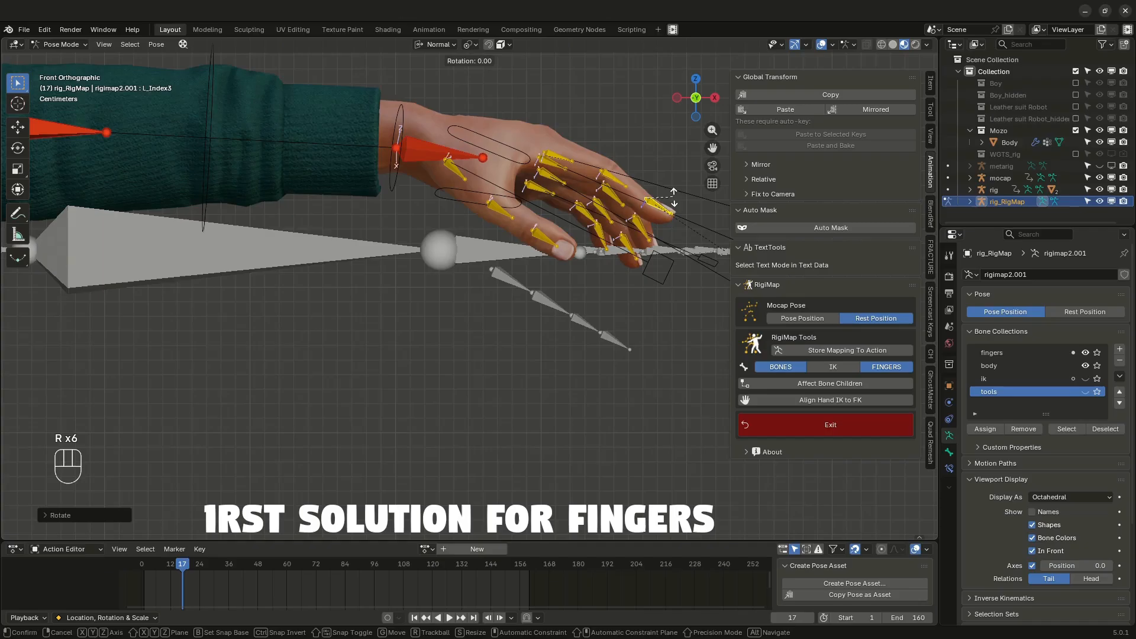
click(663, 204)
Step: Straighten the left index finger in the front view by rotating L_Index1 about -17°, L_Index2 about -6° and the fingertip
click(614, 180)
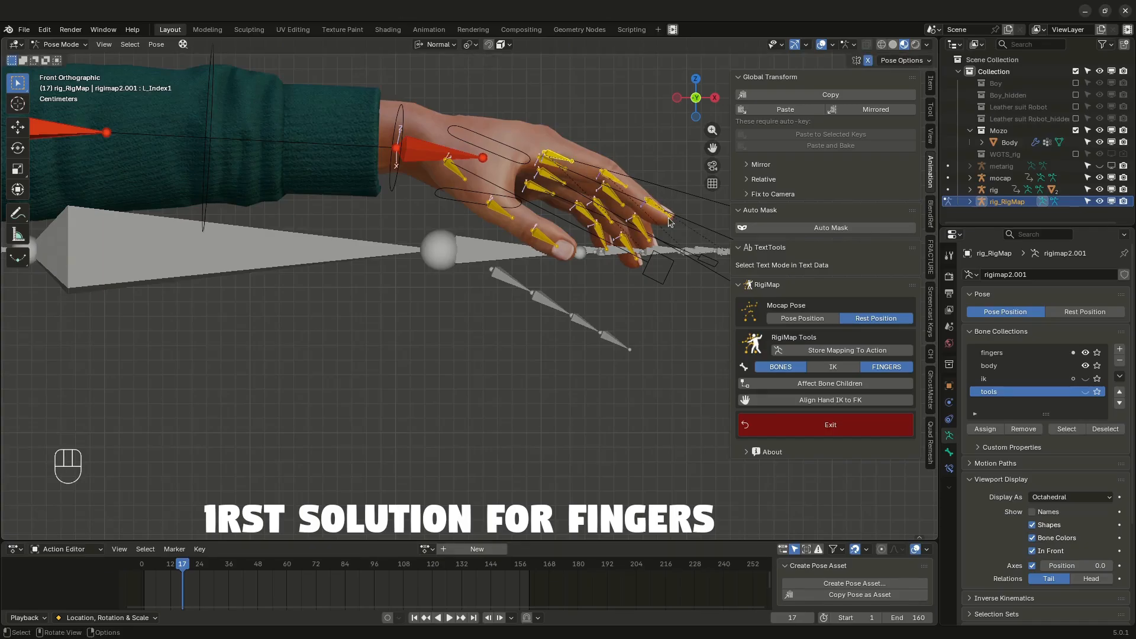
key(r)
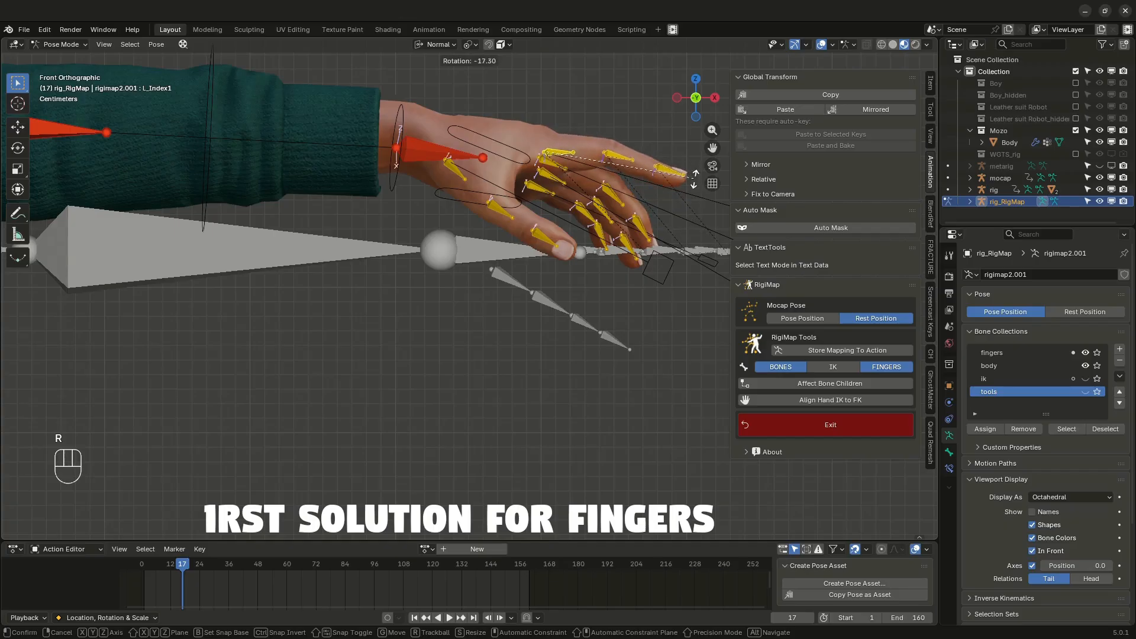
click(695, 186)
click(624, 159)
key(r)
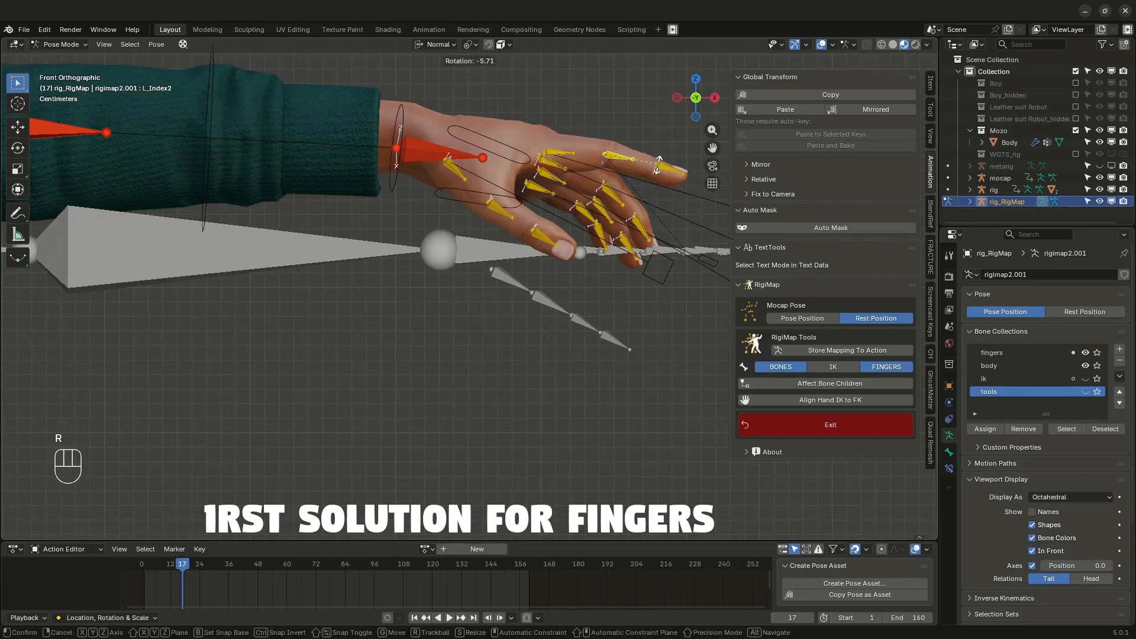
click(660, 163)
key(r)
click(671, 168)
Step: Rotate the left hand's index and middle finger bones in the top view to line up with the mocap fingers
key(KP_7)
click(674, 338)
click(551, 306)
key(r)
key(r)
click(642, 305)
click(615, 299)
key(r)
click(678, 284)
Step: Rotate L_Mid1 upward in the front view to bring the left middle finger level with the index finger
key(KP_1)
key(r)
key(r)
key(r)
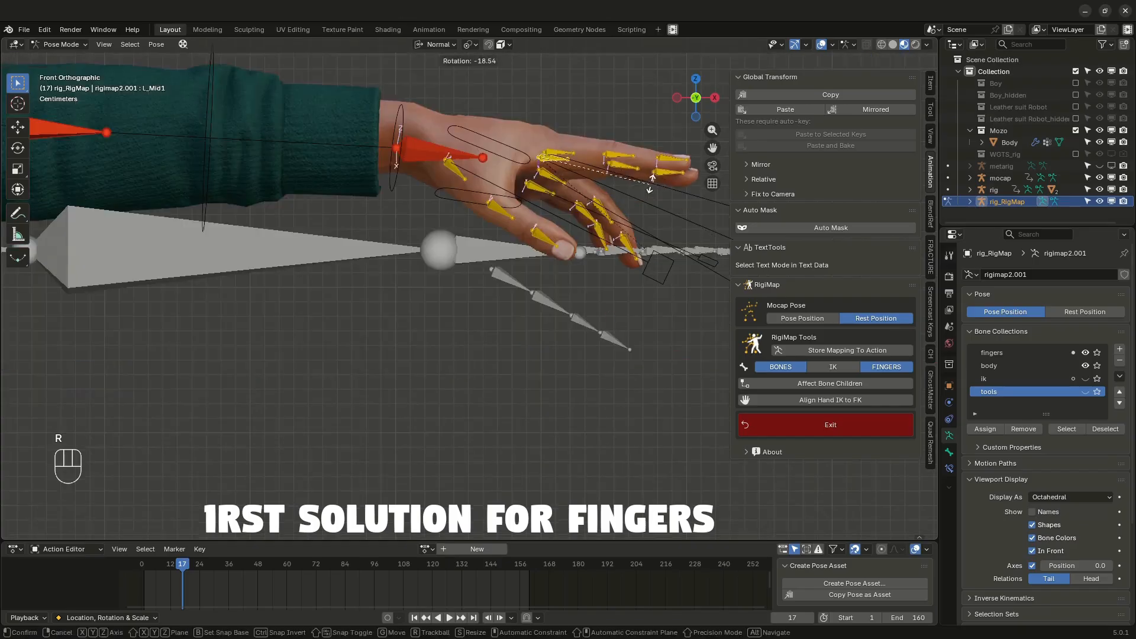
click(664, 175)
Step: Rotate the left ring finger bones in the top view to follow the direction of the mocap ring finger
key(KP_7)
click(615, 277)
key(r)
key(r)
key(r)
click(662, 275)
key(r)
key(r)
key(r)
Step: Rotate the left little finger bones in the top and front views to match the mocap little finger
click(583, 256)
key(r)
key(r)
key(r)
key(r)
key(r)
key(r)
key(r)
key(r)
key(r)
key(r)
key(r)
key(r)
click(654, 245)
key(KP_1)
key(r)
key(r)
click(644, 183)
Step: Rotate the left thumb bones, including L_Thumb3, to follow the mocap thumb's direction
scroll(627, 184, up, 1)
middle_drag(616, 195, 520, 278)
click(459, 314)
key(r)
key(r)
click(524, 327)
key(r)
middle_drag(524, 327, 405, 302)
key(r)
click(500, 306)
scroll(500, 307, down, 4)
scroll(536, 266, up, 7)
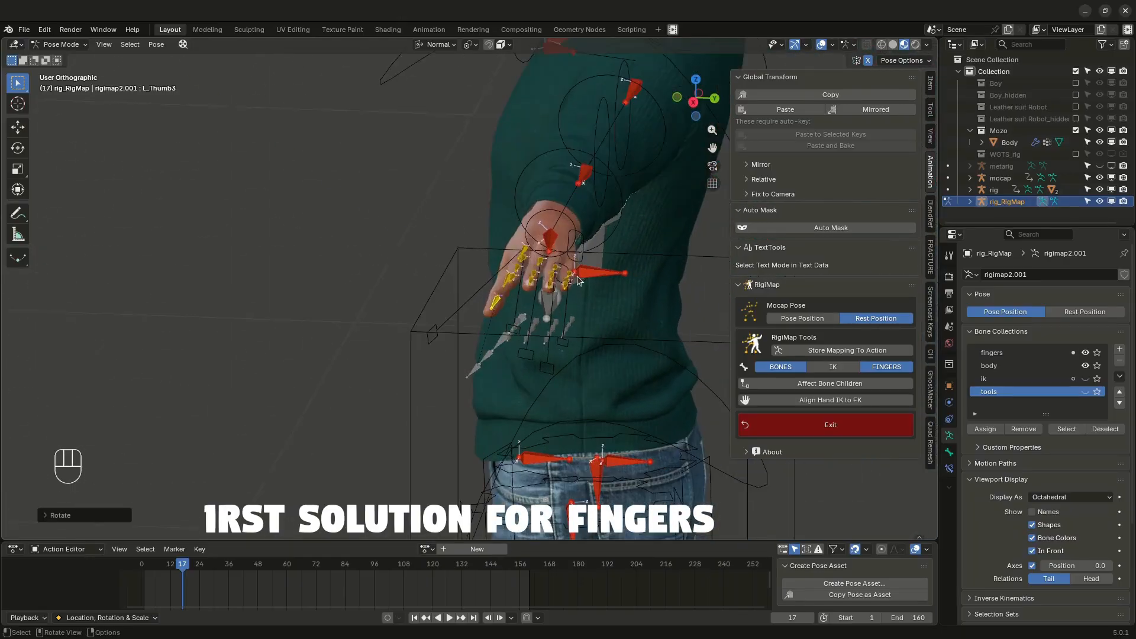
scroll(575, 285, down, 8)
middle_drag(579, 327, 550, 319)
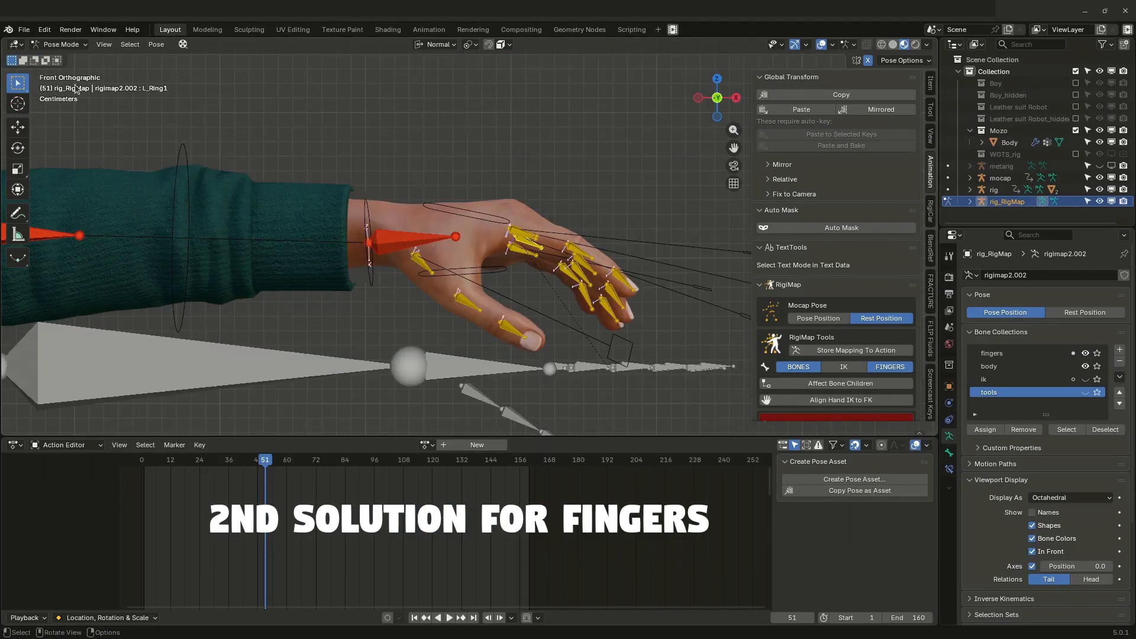
Step: Search the add-ons in Preferences for "copy" to check the Copy Attributes Menu add-on, and close Preferences
click(47, 32)
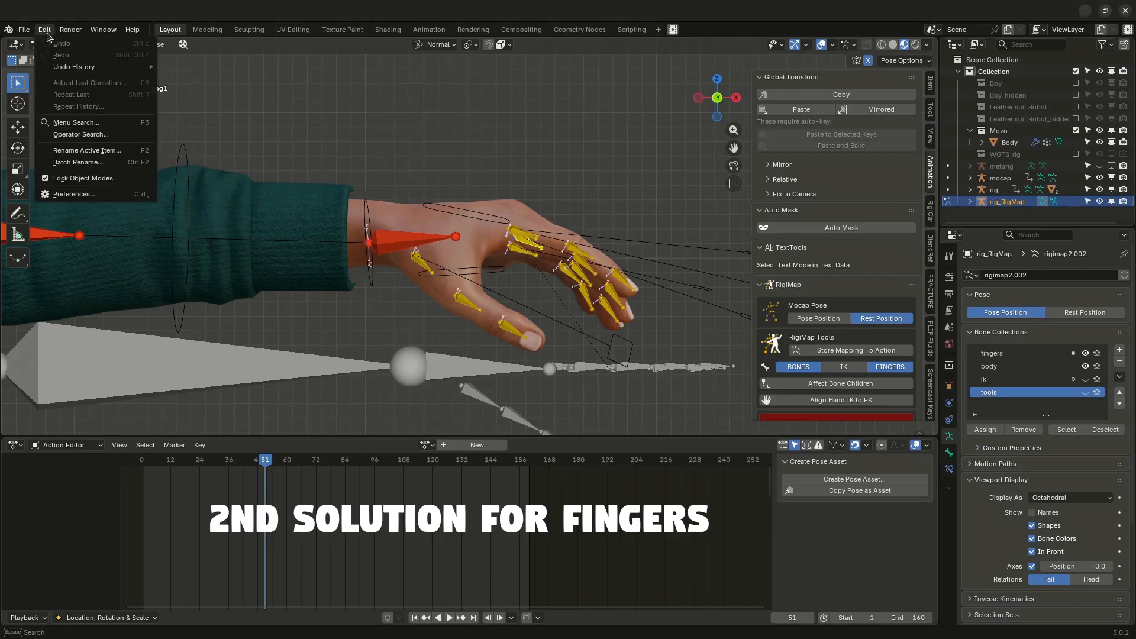
click(91, 192)
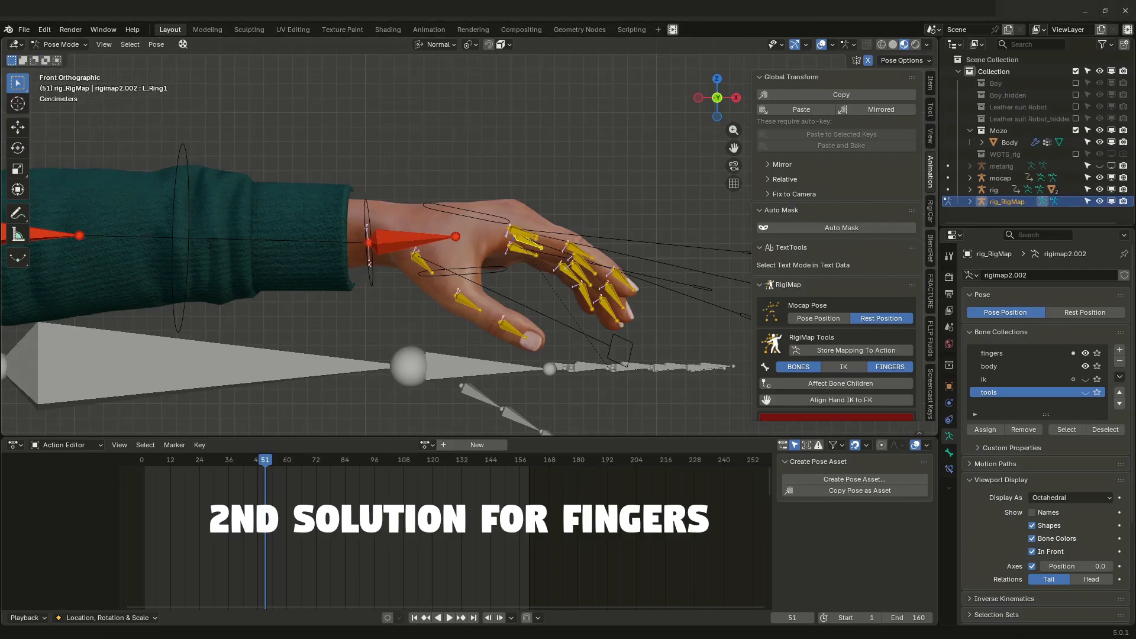
drag(311, 281, 506, 148)
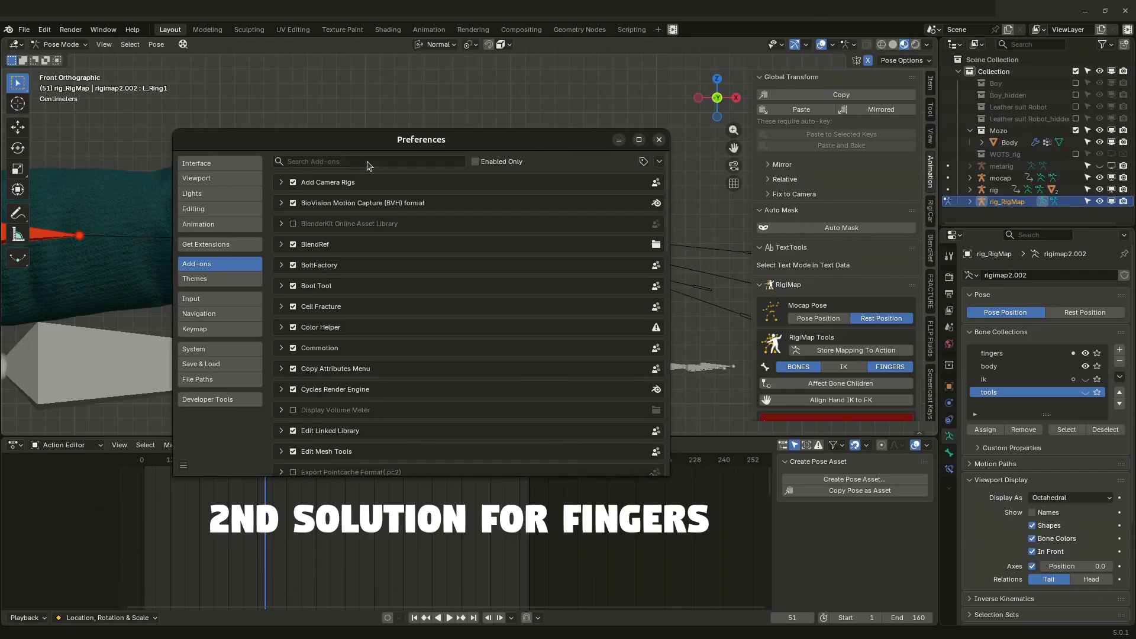
click(330, 163)
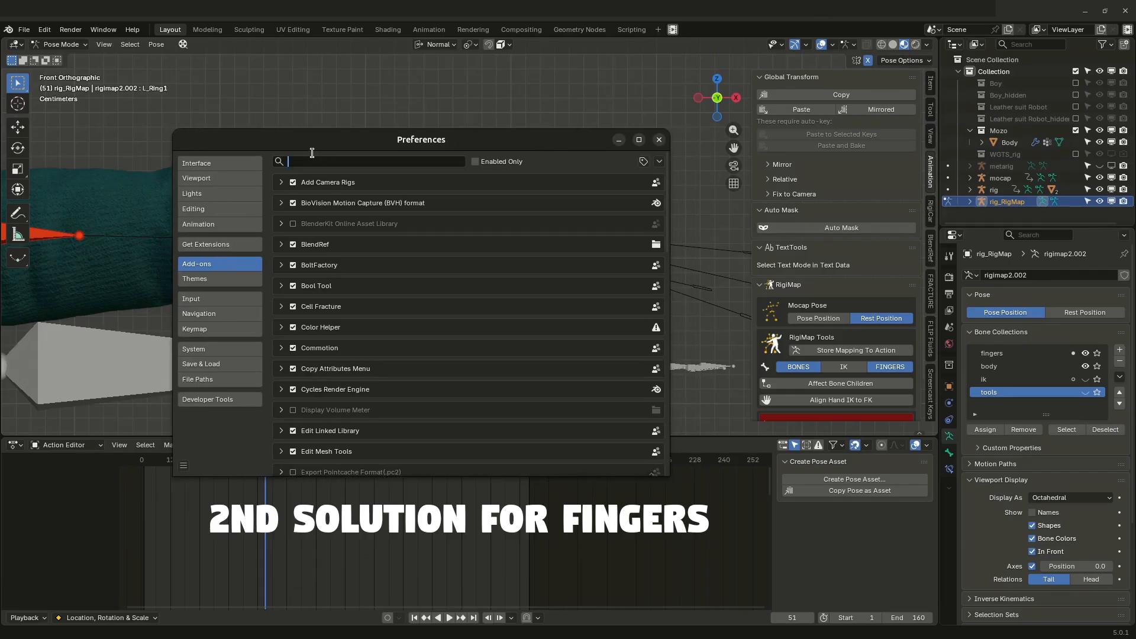
text(copy)
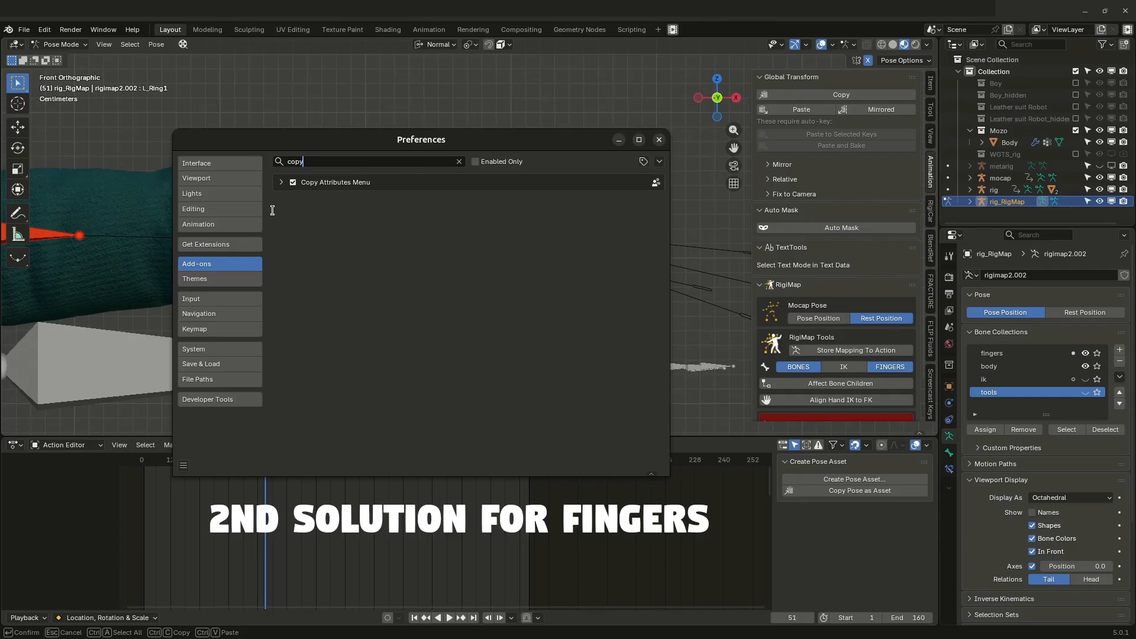
click(661, 138)
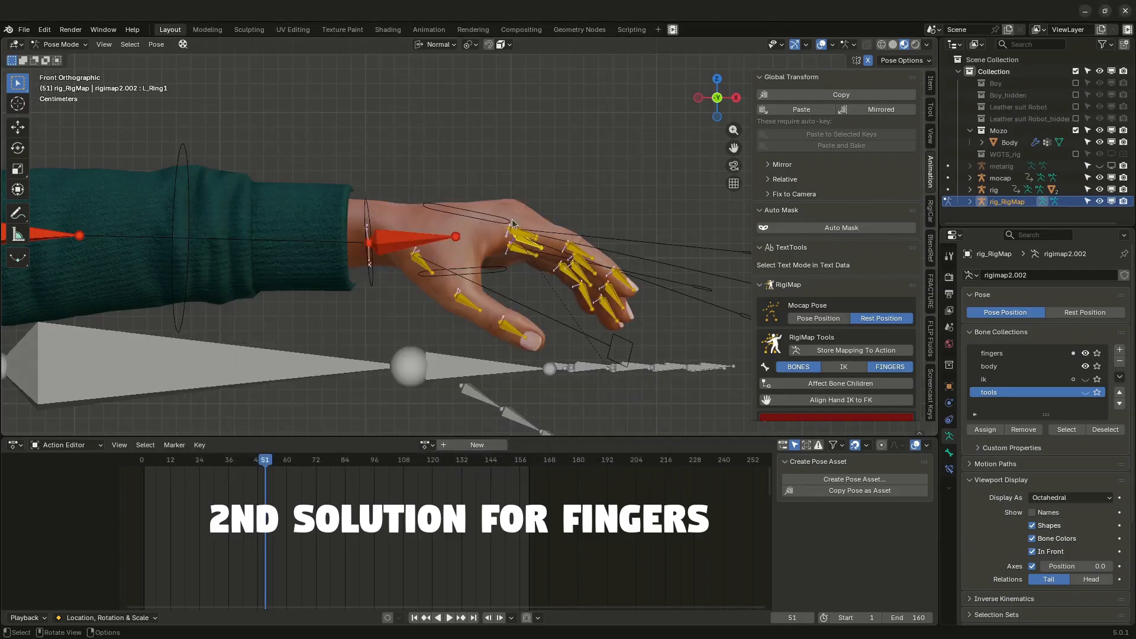
Step: Rotate L_Index1 upward in the front view to level it with the mocap index finger
scroll(541, 244, up, 2)
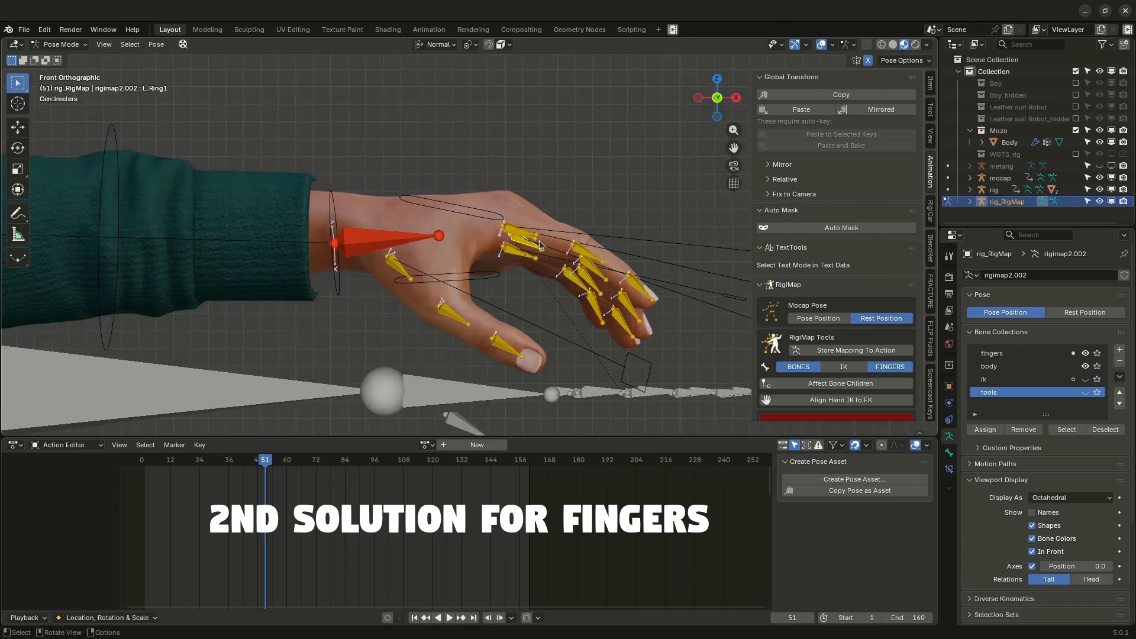
middle_drag(535, 204, 530, 225)
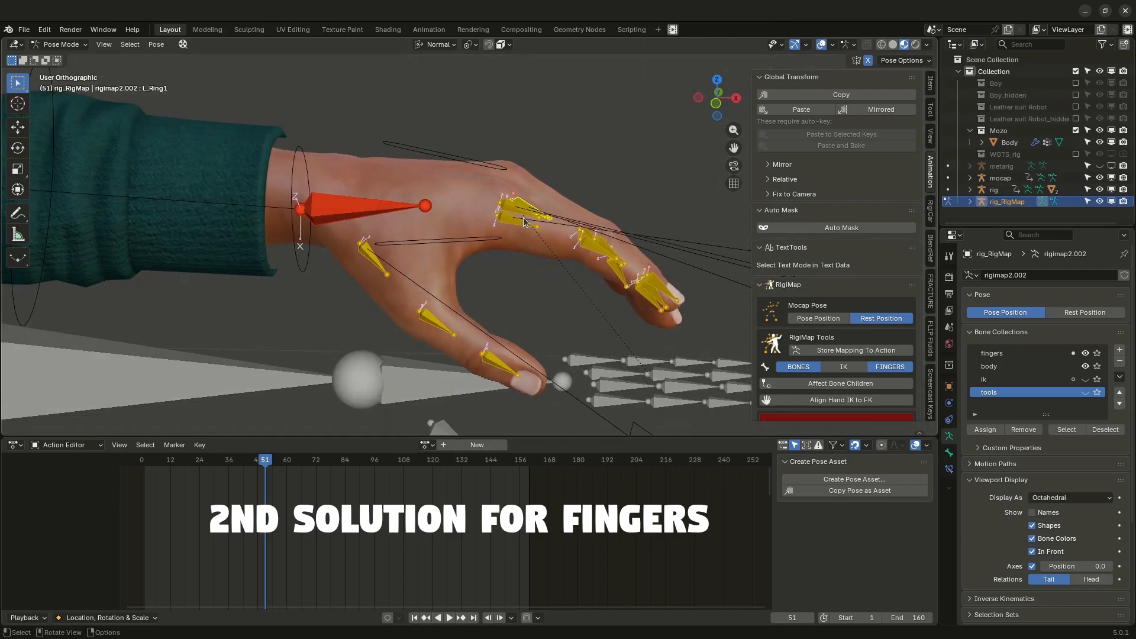
key(KP_1)
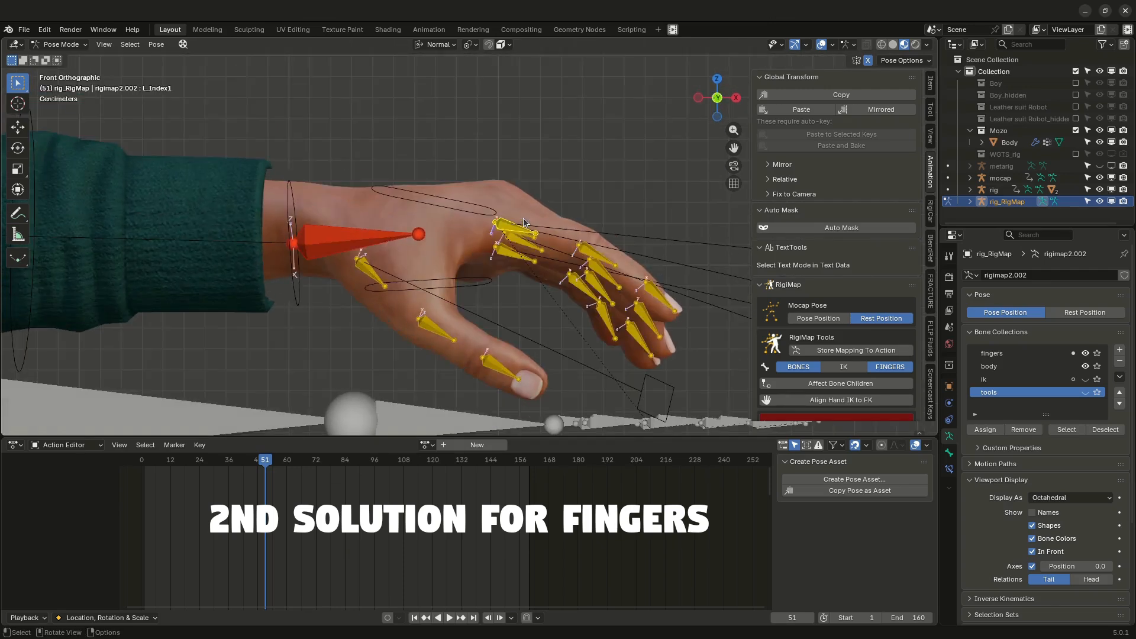
key(r)
click(611, 227)
key(r)
key(r)
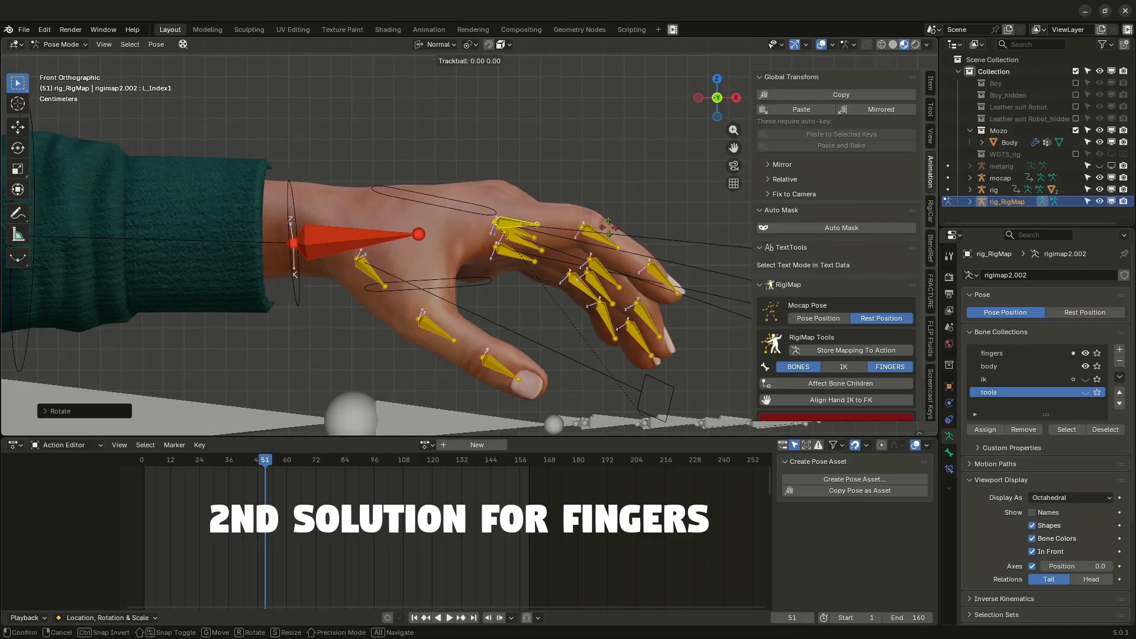
click(579, 232)
scroll(579, 232, up, 3)
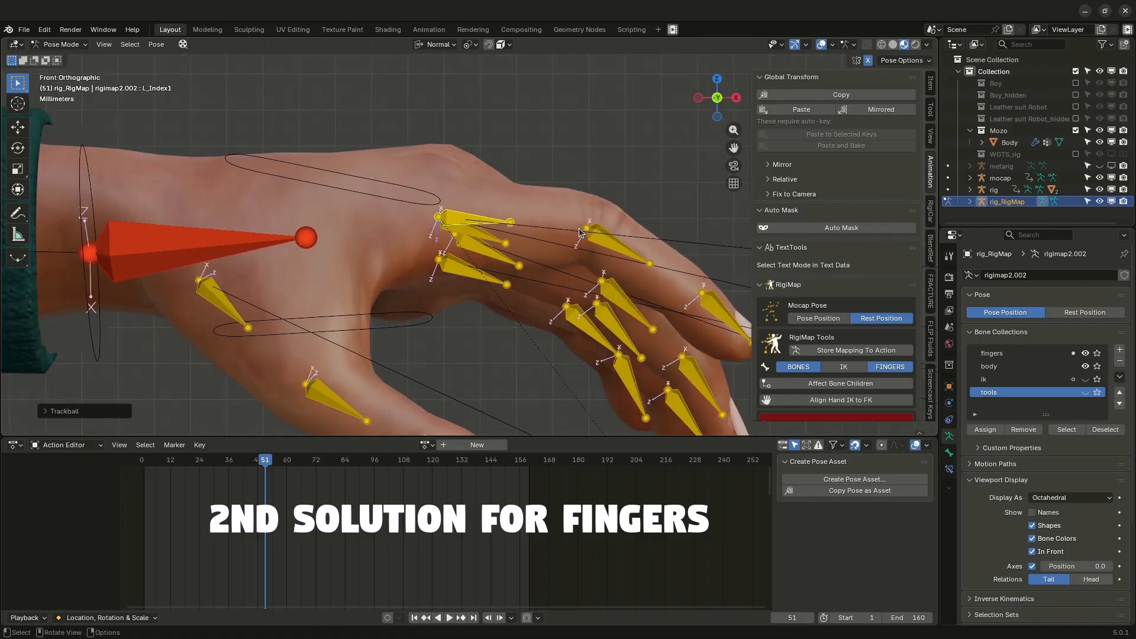
key(ctrl+z)
key(r)
key(r)
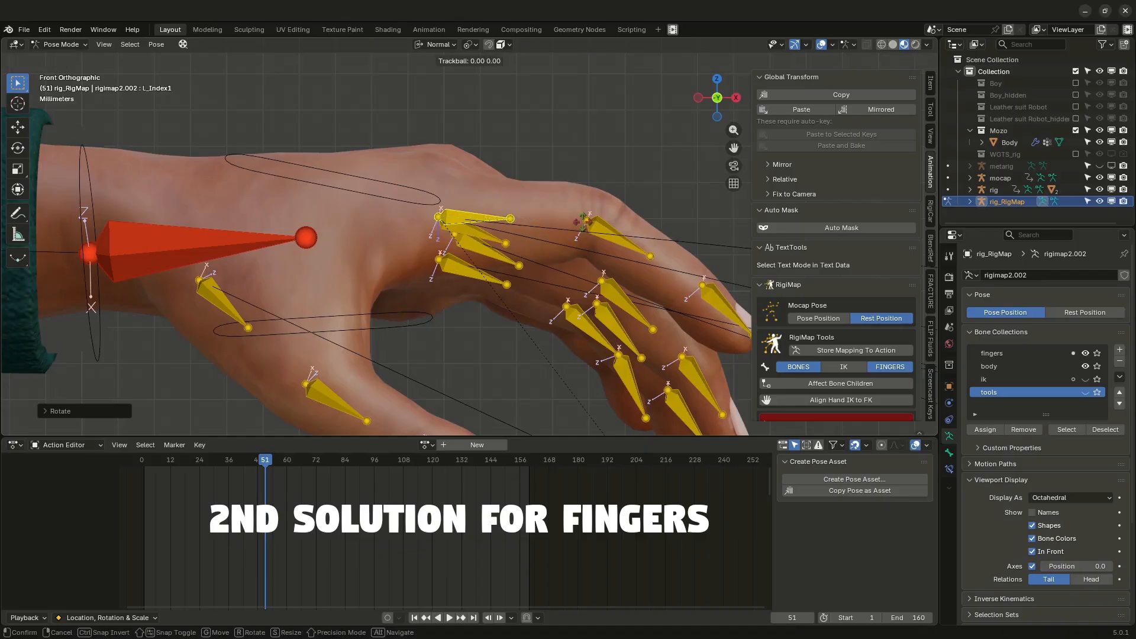
click(580, 224)
Step: Rotate L_Index1 by about 6.6° in the top view to follow the mocap index finger's direction, and return to the front view
key(KP_7)
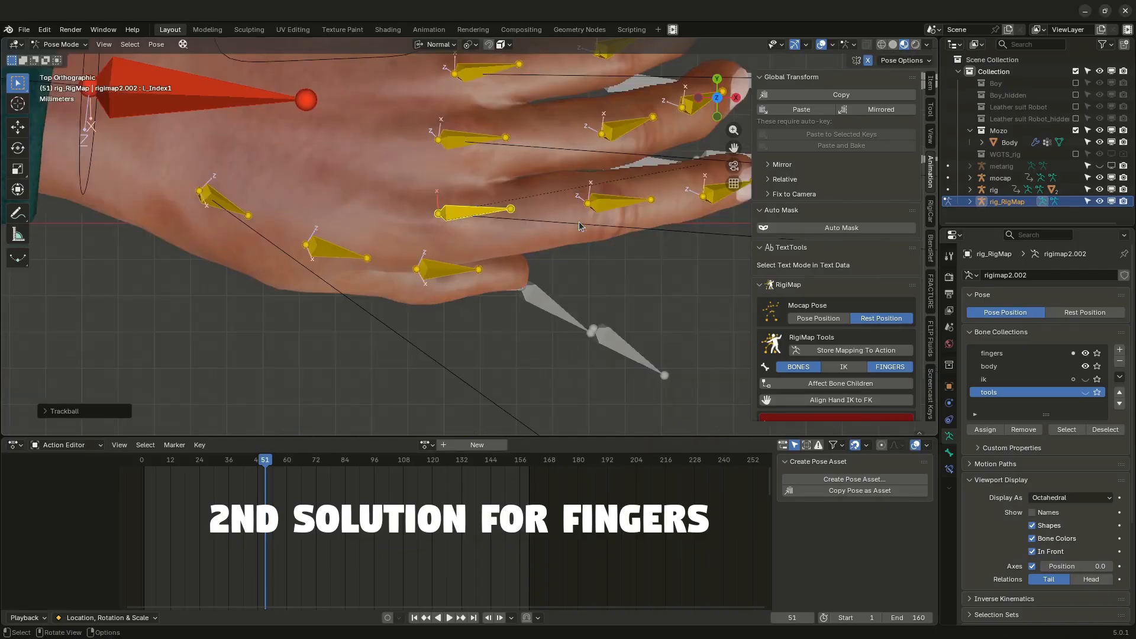
key(r)
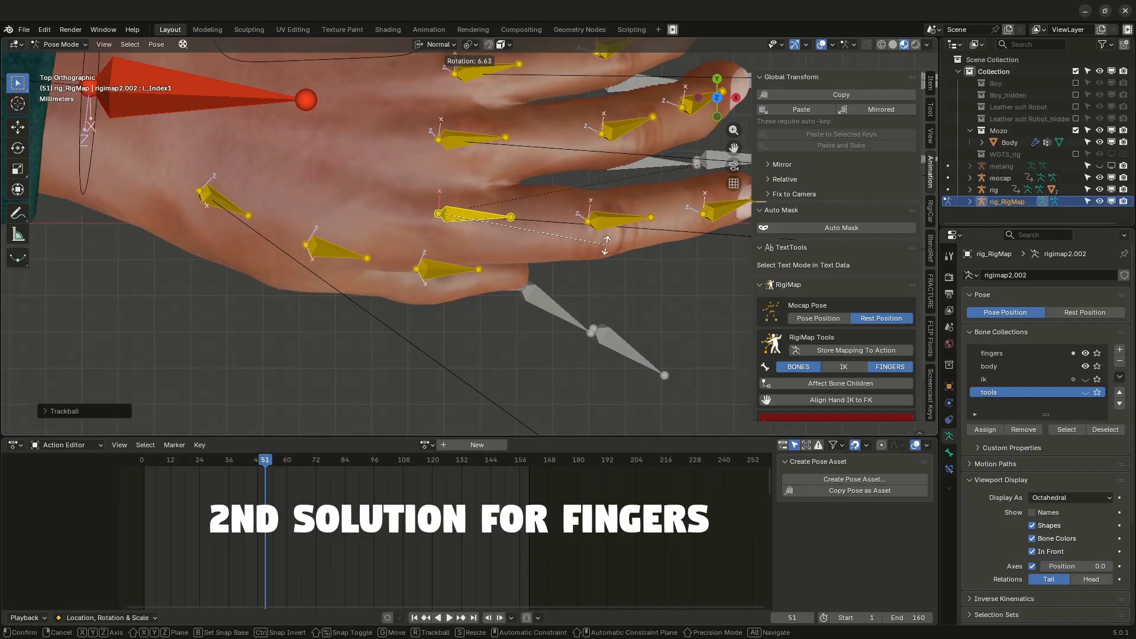
click(605, 245)
key(KP_1)
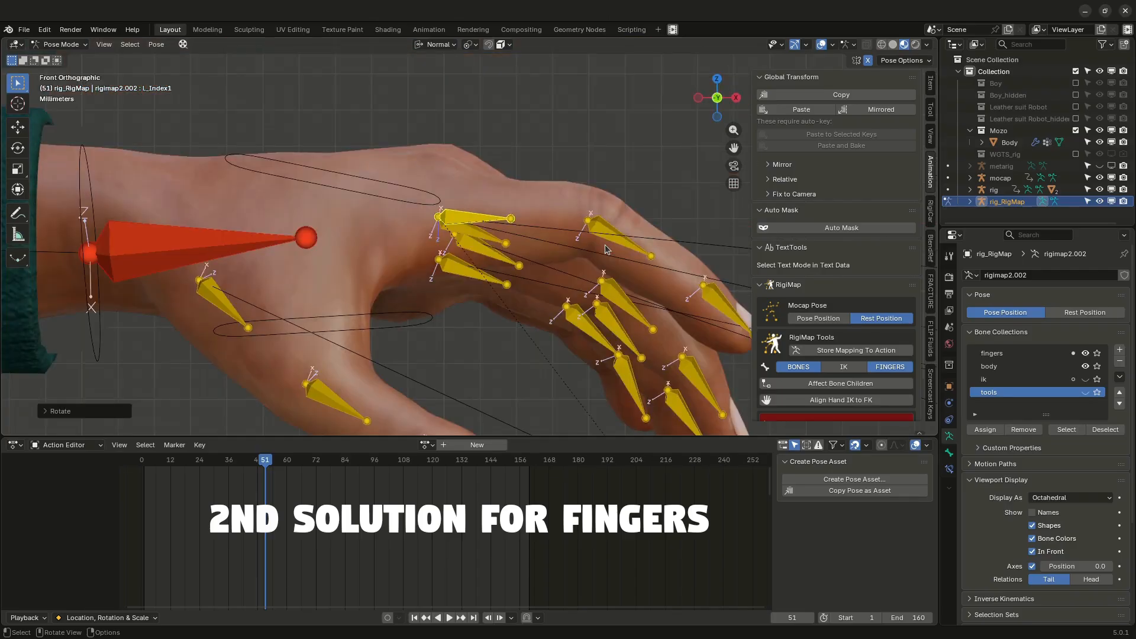
Step: Enable Screencast Keys and copy the local rotation of L_Index1 to the other left index, middle, ring and little finger bones
scroll(545, 233, down, 5)
shift+drag(498, 195, 666, 300)
key(KP_Decimal)
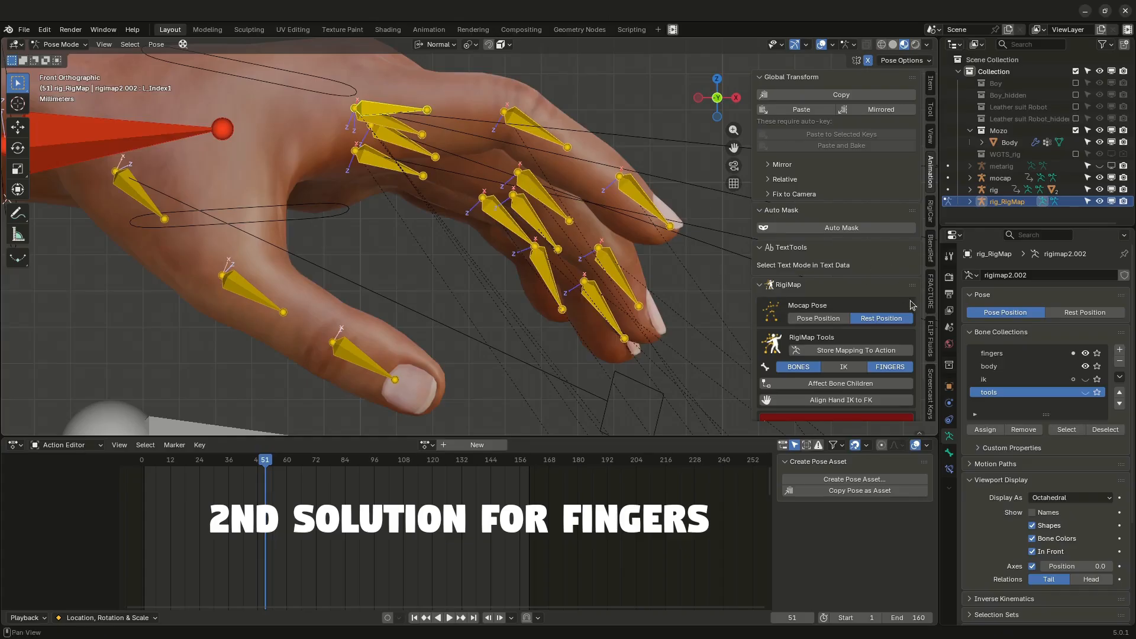
click(933, 396)
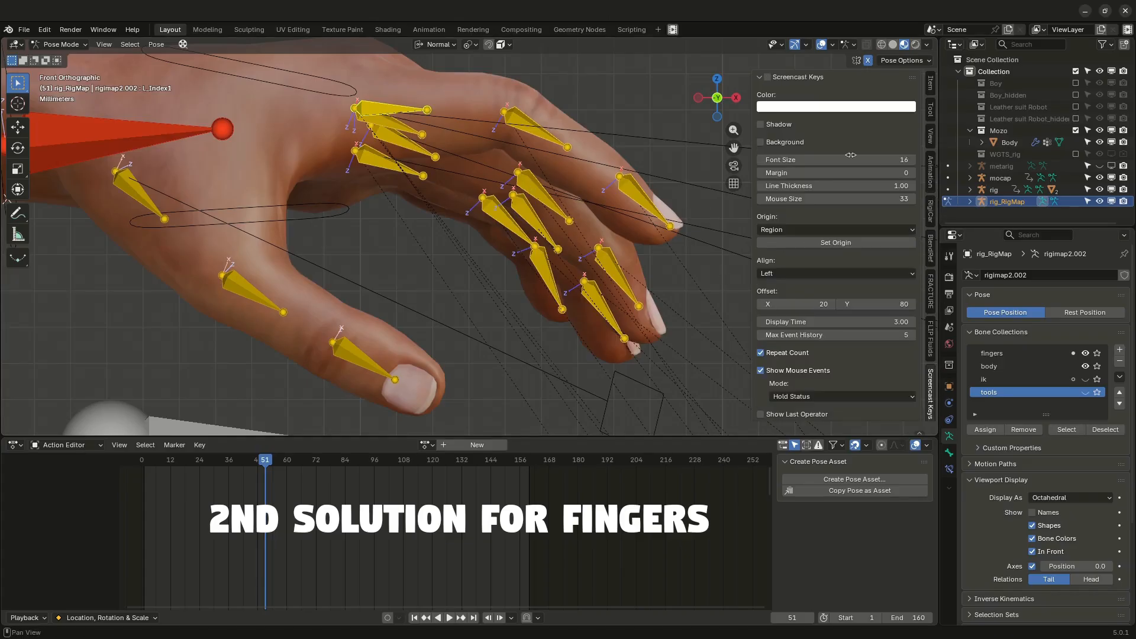
click(767, 77)
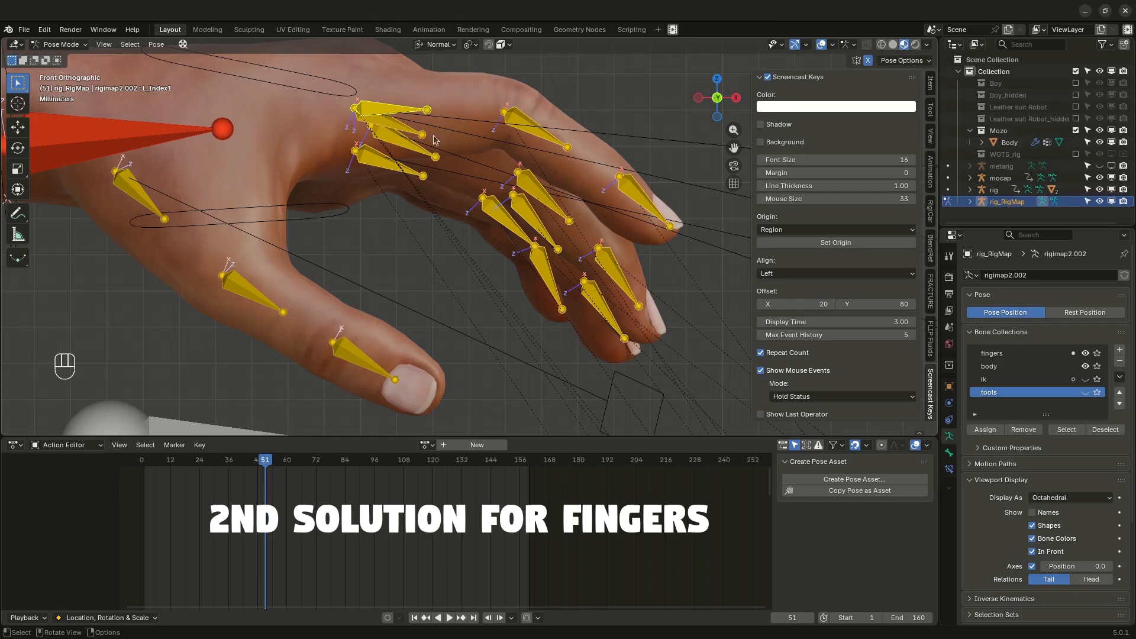
scroll(435, 139, down, 2)
scroll(390, 97, up, 4)
key(ctrl+c)
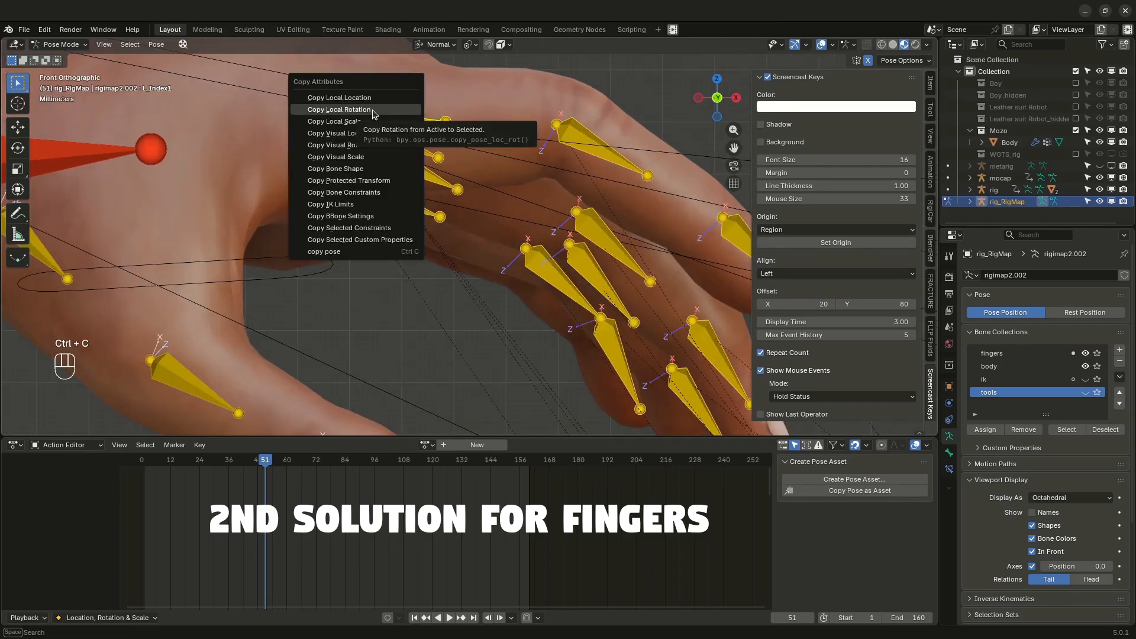
click(373, 111)
scroll(417, 268, down, 2)
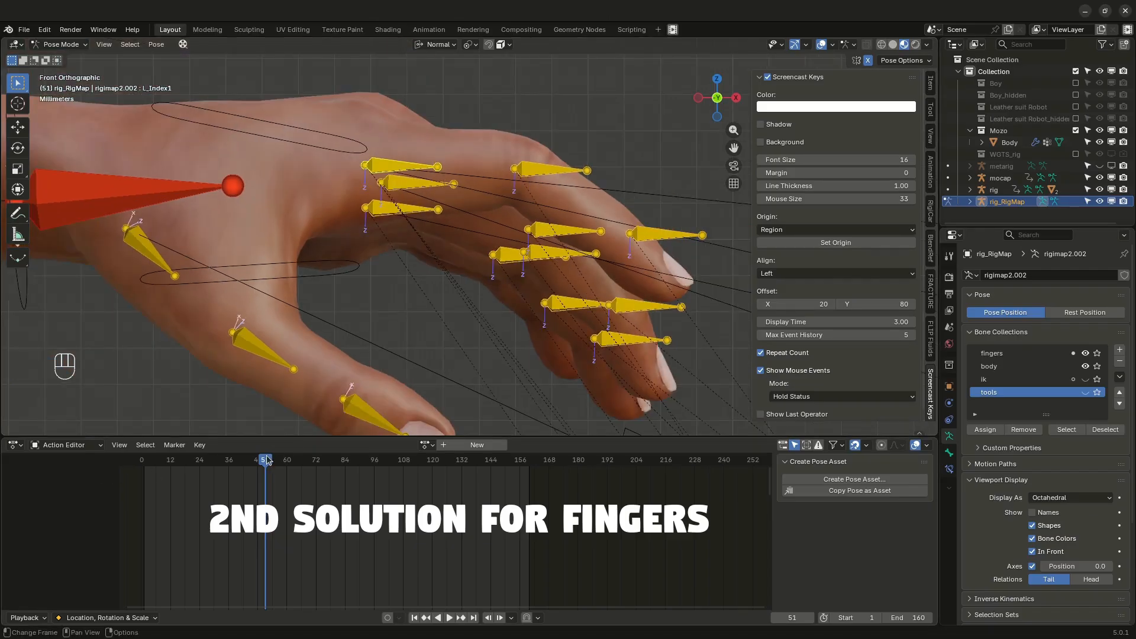
drag(266, 462, 265, 460)
scroll(480, 233, down, 1)
Step: Copy the local rotation of L_Thumb1 to L_Thumb2 and L_Thumb3, and move the timeline to frame 55 to refresh the pose
middle_drag(481, 235, 334, 267)
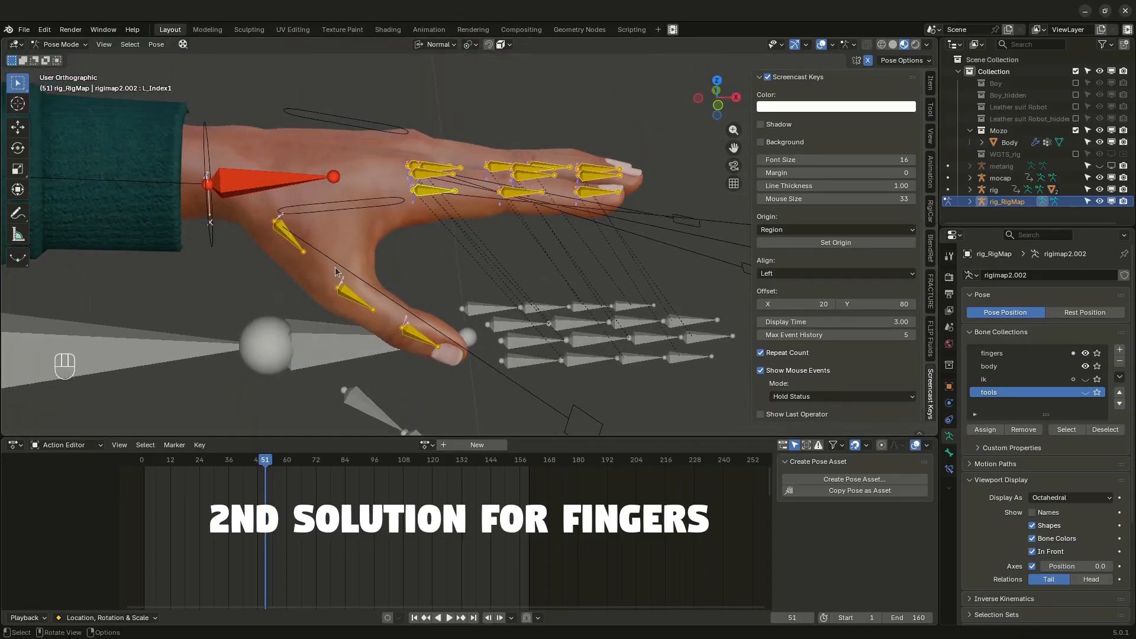
scroll(335, 267, up, 3)
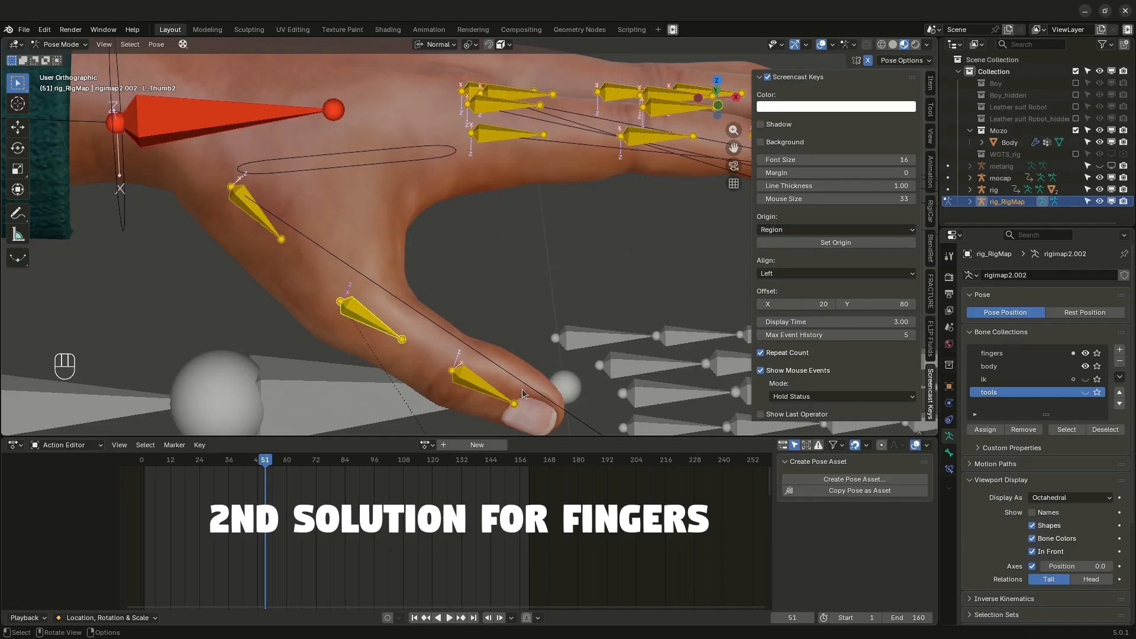
shift+click(352, 321)
click(284, 247)
middle_drag(284, 248, 467, 410)
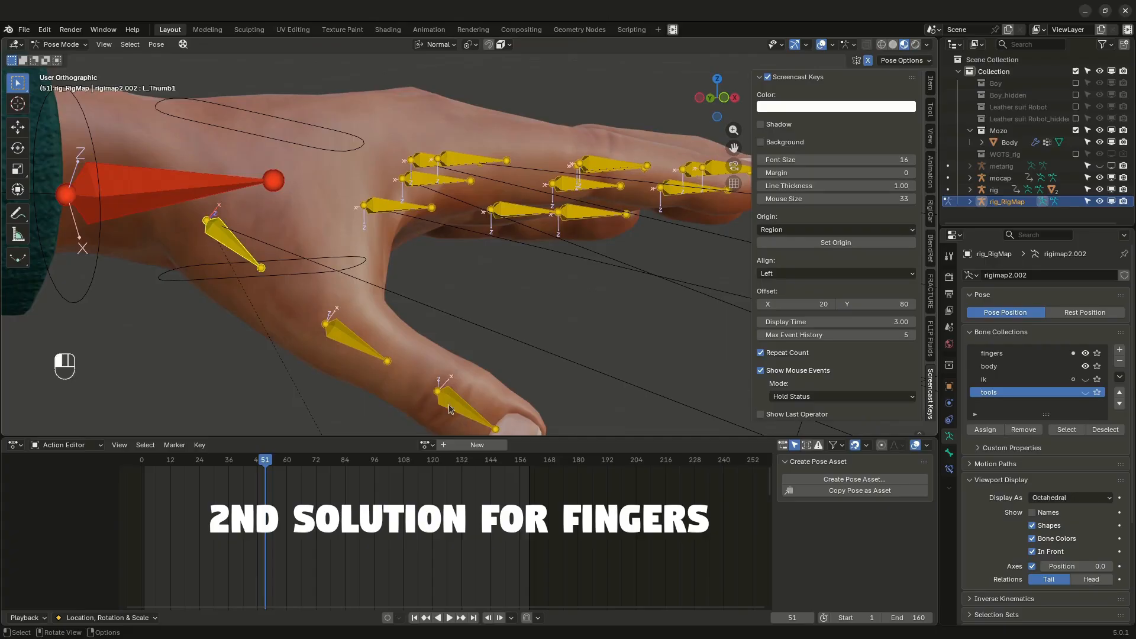
shift+click(375, 354)
shift+click(236, 249)
middle_drag(236, 250, 400, 288)
key(ctrl+c)
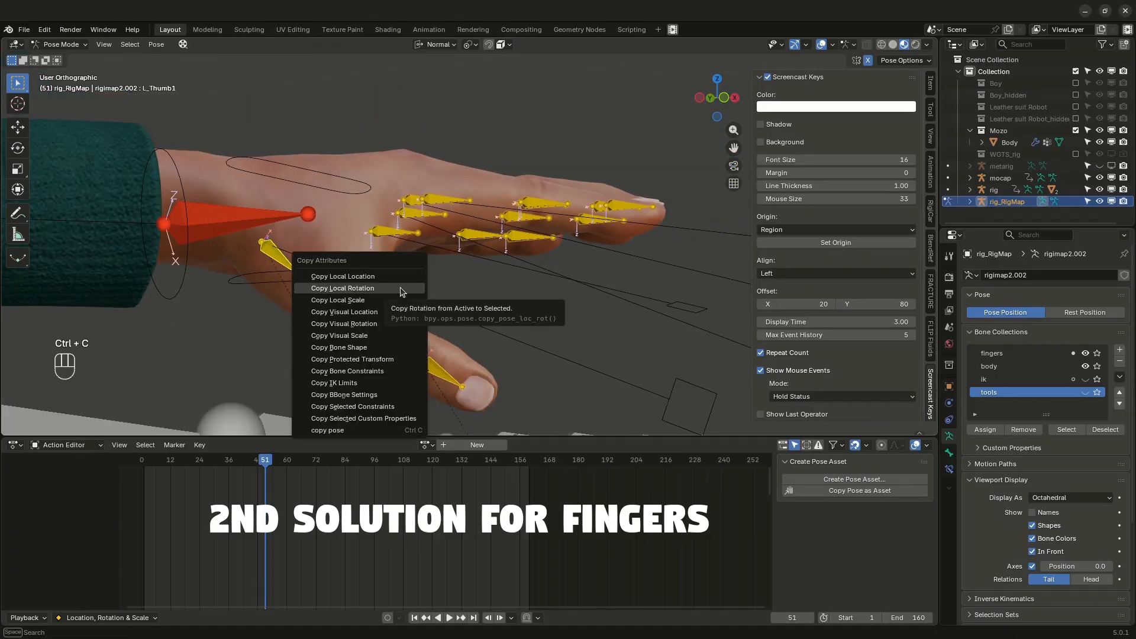
click(400, 288)
drag(272, 469, 275, 469)
Step: Examine both arms and hands from the front to compare the finger alignment with the mocap skeleton on each side
middle_drag(485, 249, 509, 233)
scroll(506, 236, down, 3)
shift+middle_drag(332, 248, 557, 234)
scroll(428, 236, down, 2)
scroll(406, 237, down, 1)
shift+middle_drag(236, 261, 311, 238)
shift+middle_drag(173, 240, 130, 237)
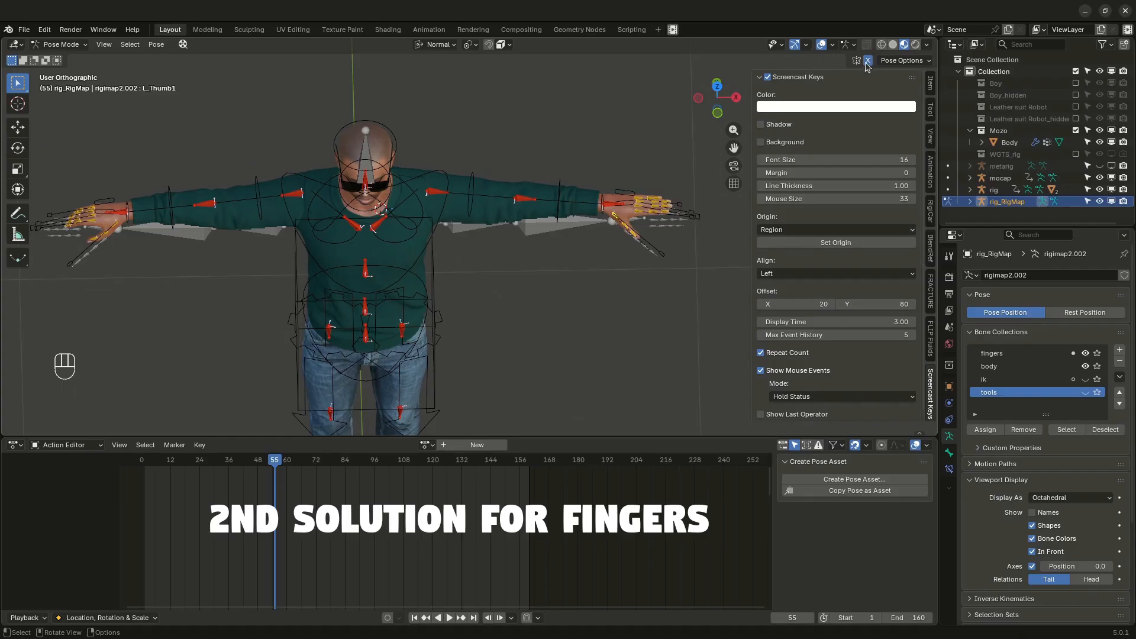
scroll(620, 232, up, 6)
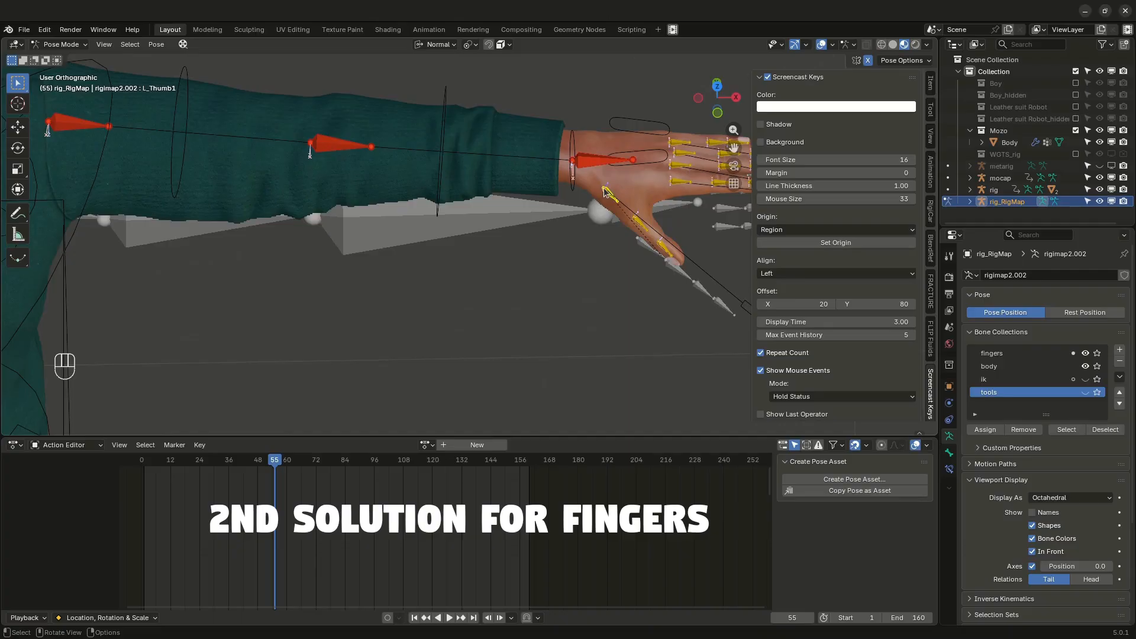
scroll(578, 240, down, 4)
Step: Add the right thumb bones to the selection, copy L_Thumb1's local rotation to them, and move to frame 56 to refresh the pose
shift+middle_drag(267, 271, 471, 259)
shift+middle_drag(110, 239, 101, 243)
key(c)
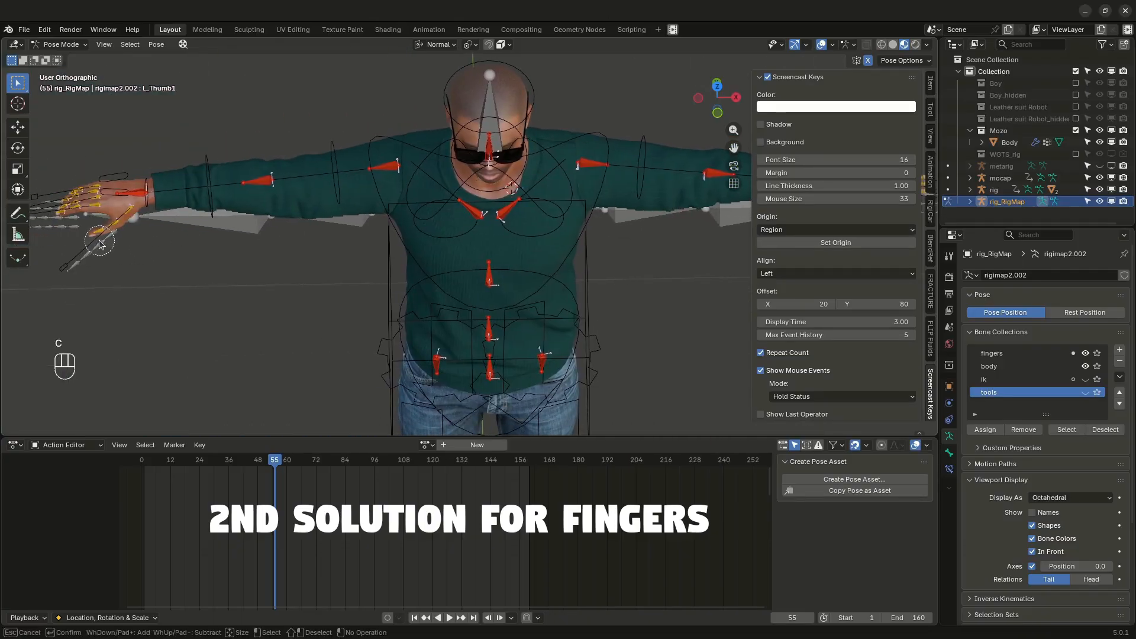
right_click(129, 219)
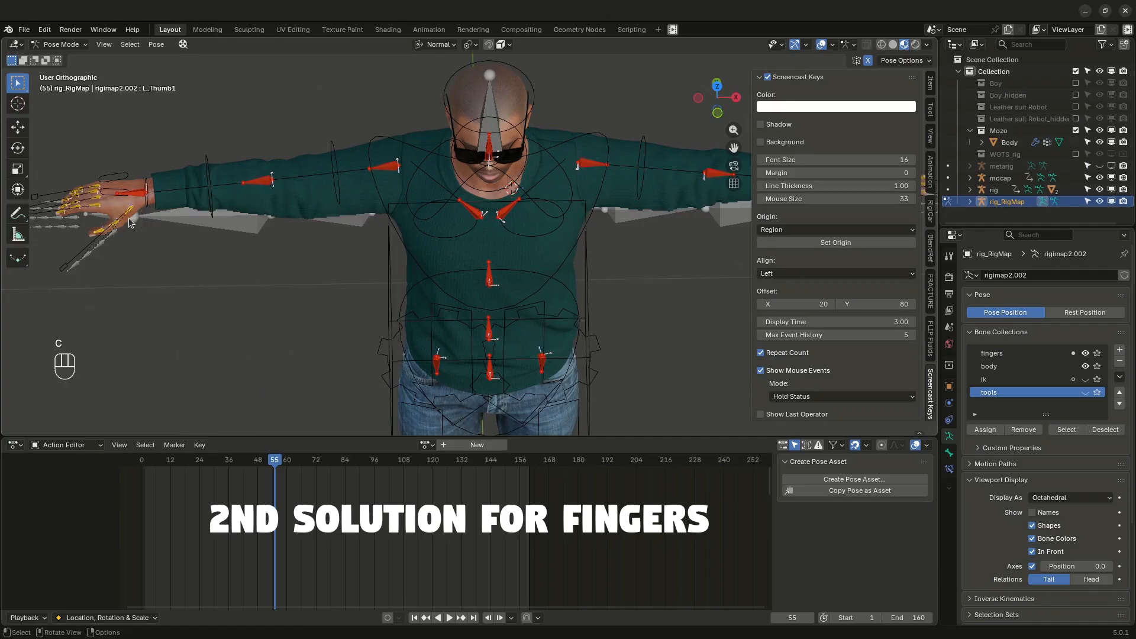
key(ctrl+c)
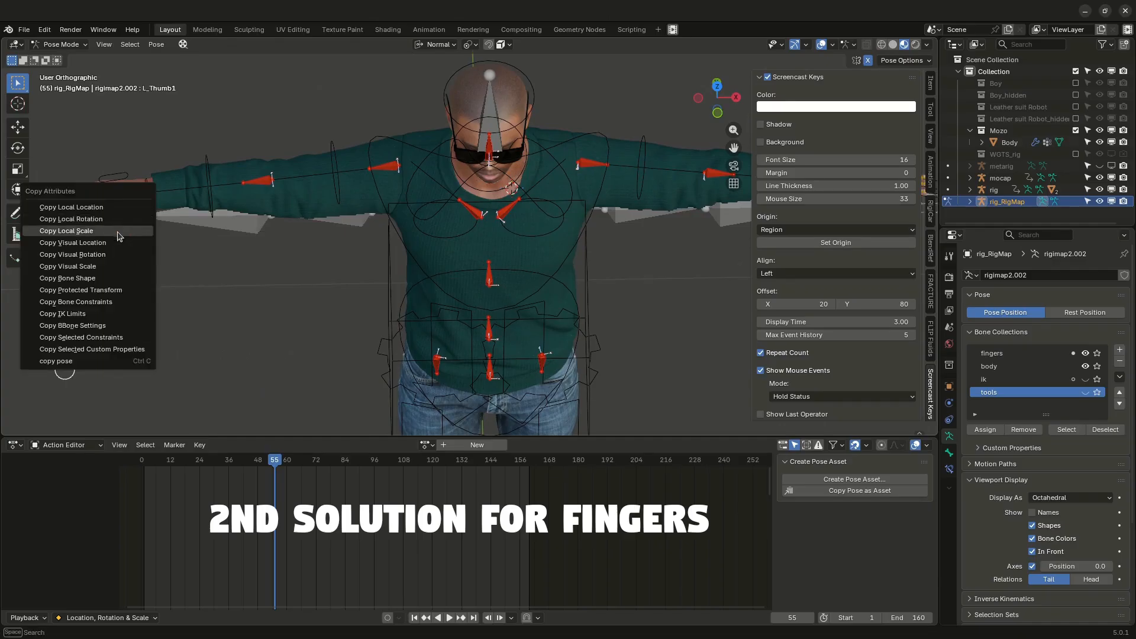
click(111, 219)
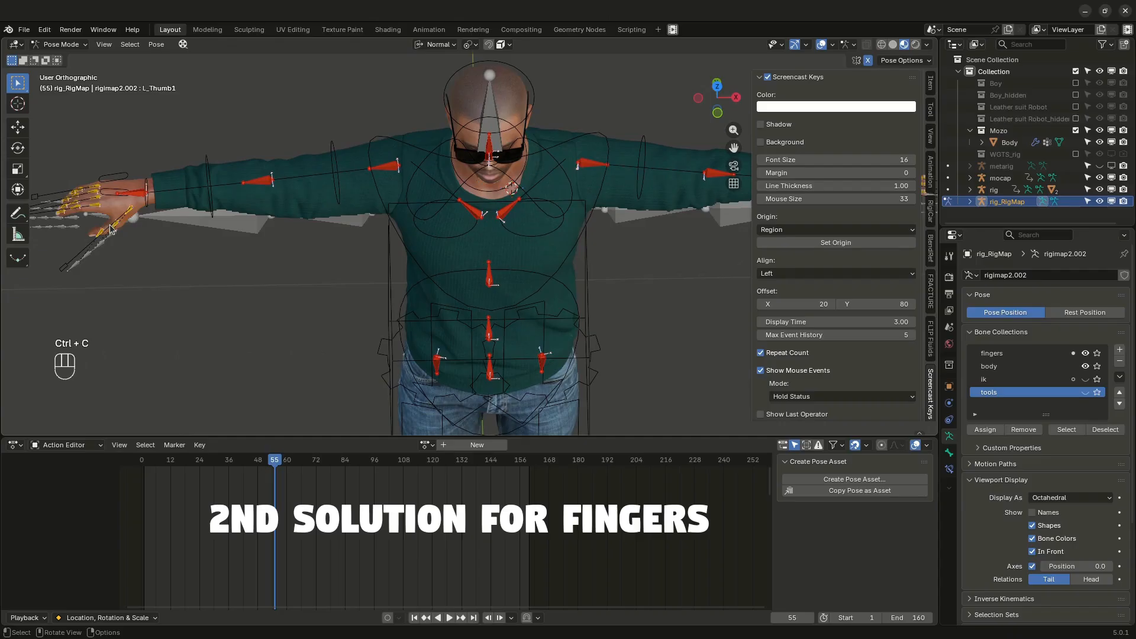
click(277, 464)
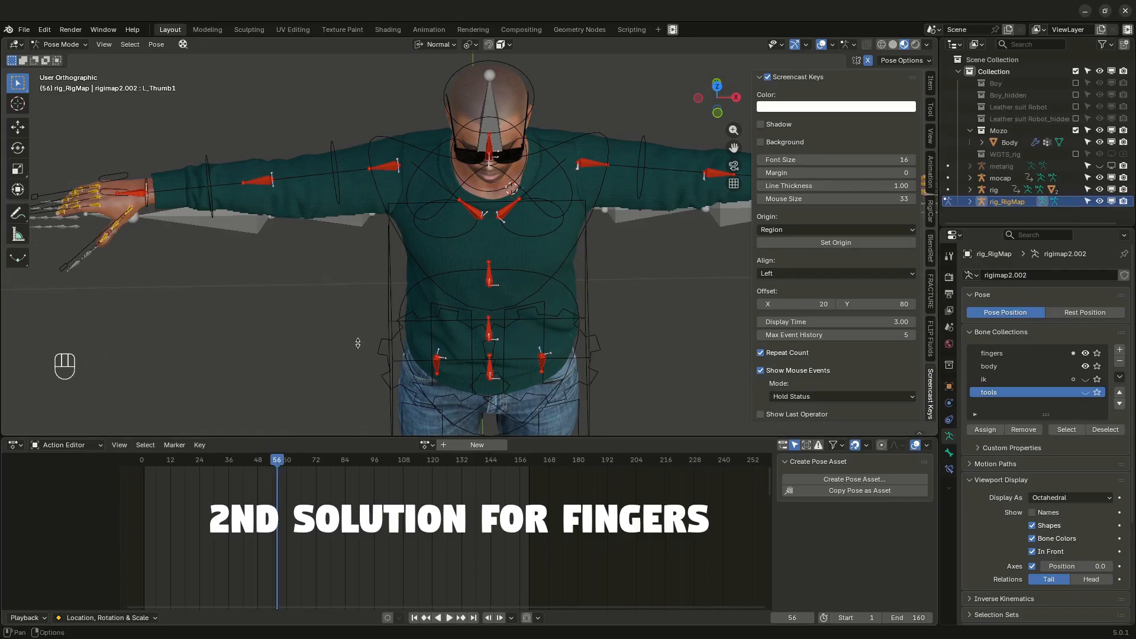
Step: Copy L_Index1's local rotation to the selected right-hand finger bones, and move the timeline to frame 60 to refresh the pose
scroll(355, 322, down, 3)
scroll(643, 215, up, 5)
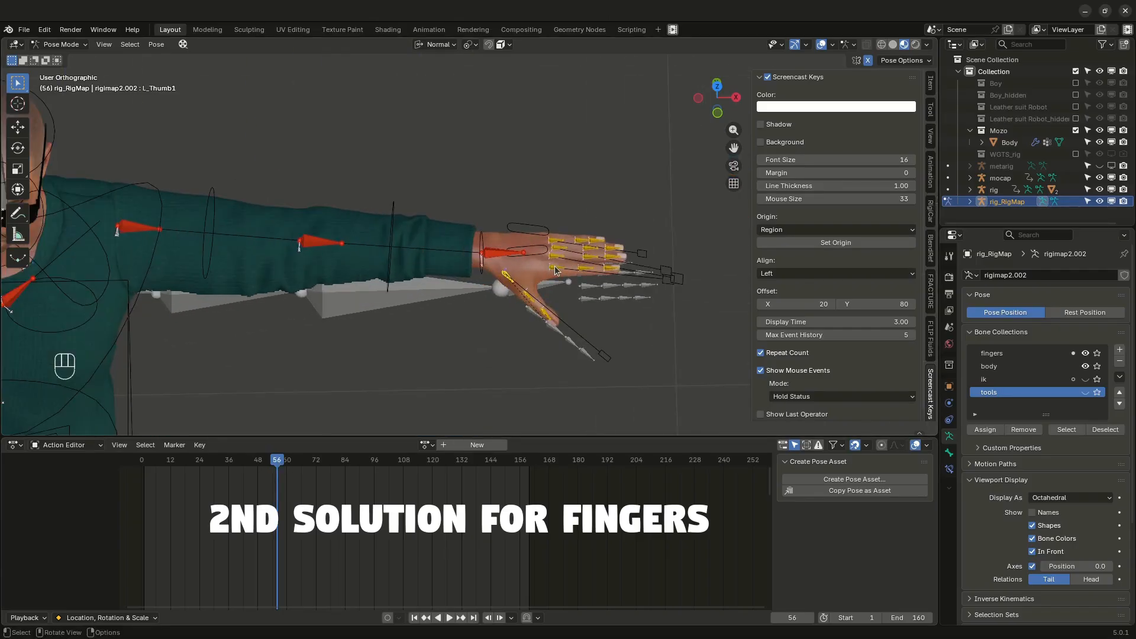
scroll(474, 299, down, 4)
shift+middle_drag(300, 307, 620, 264)
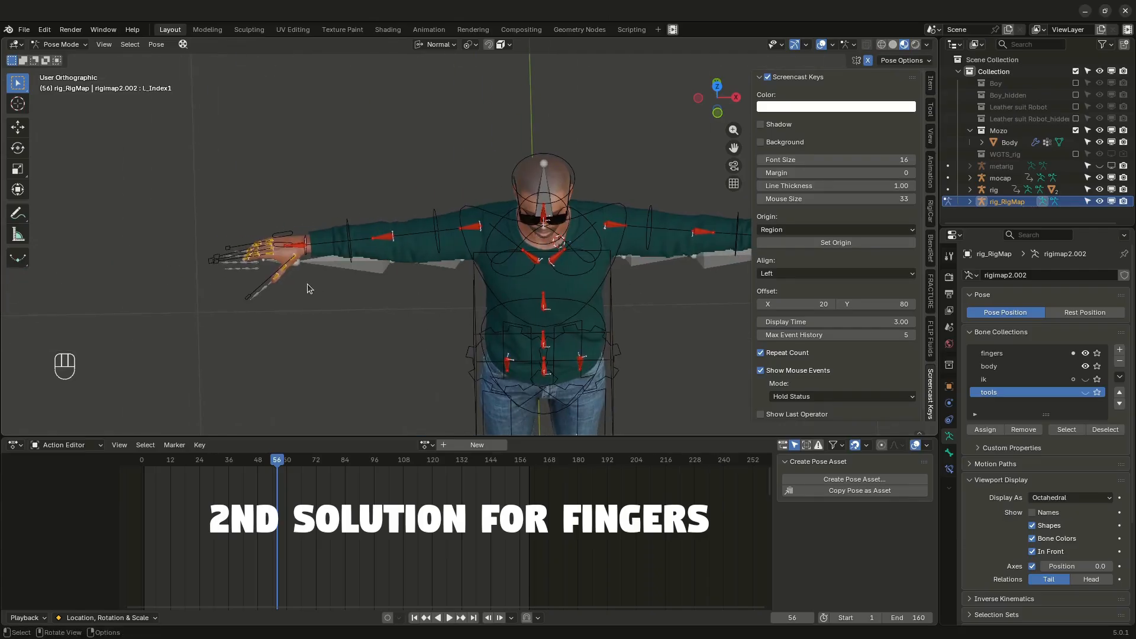
key(c)
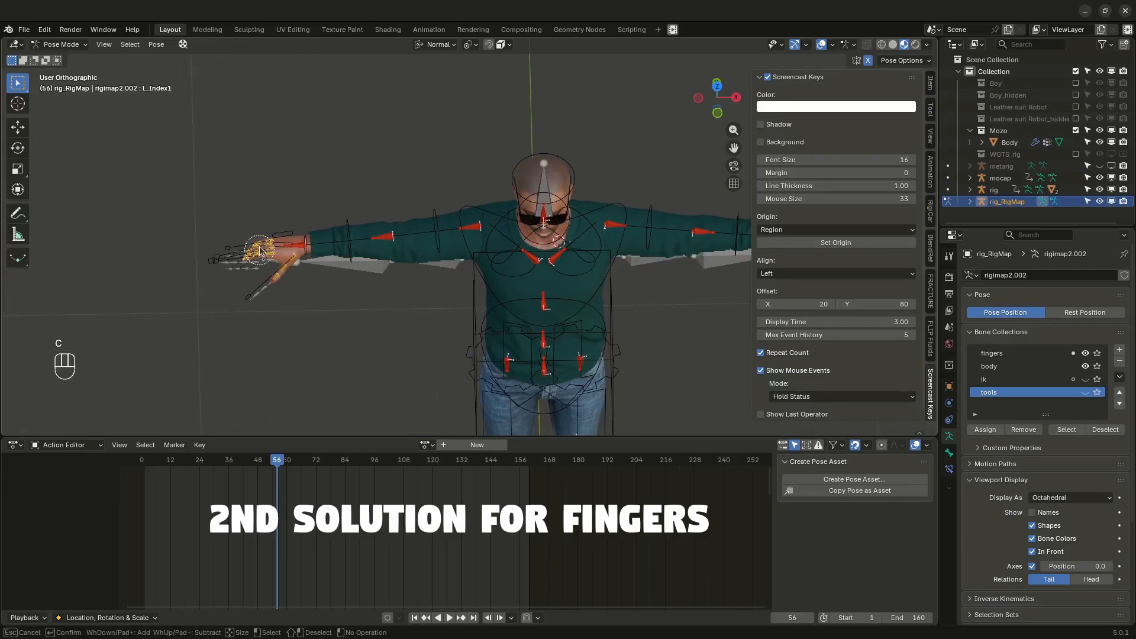
right_click(259, 256)
scroll(264, 256, up, 4)
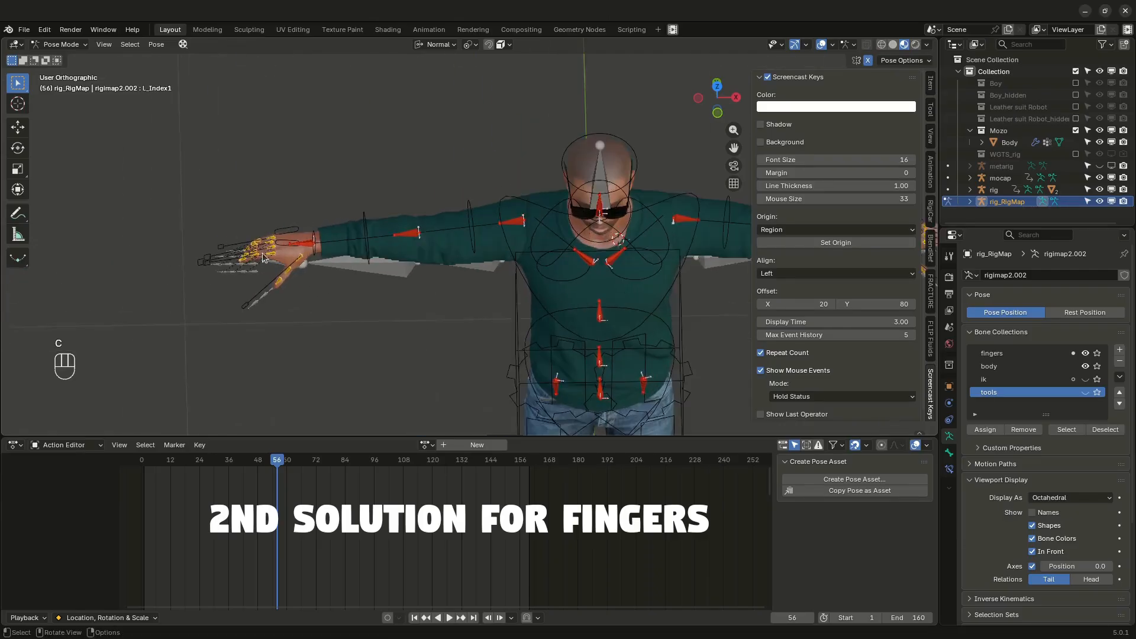
scroll(264, 257, up, 2)
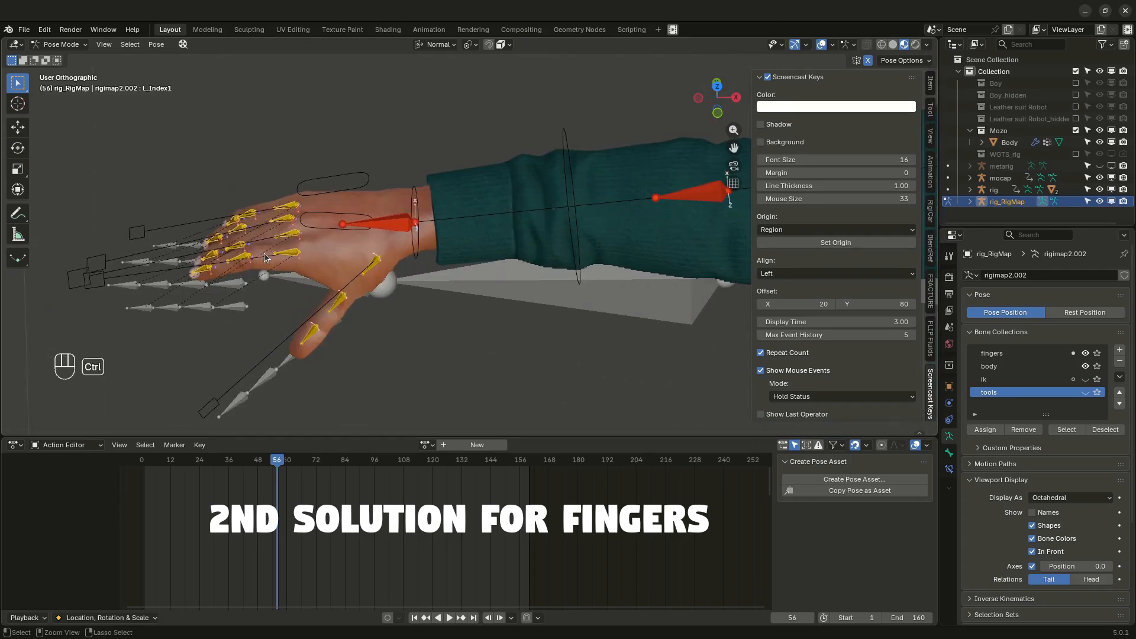
key(ctrl+c)
click(265, 254)
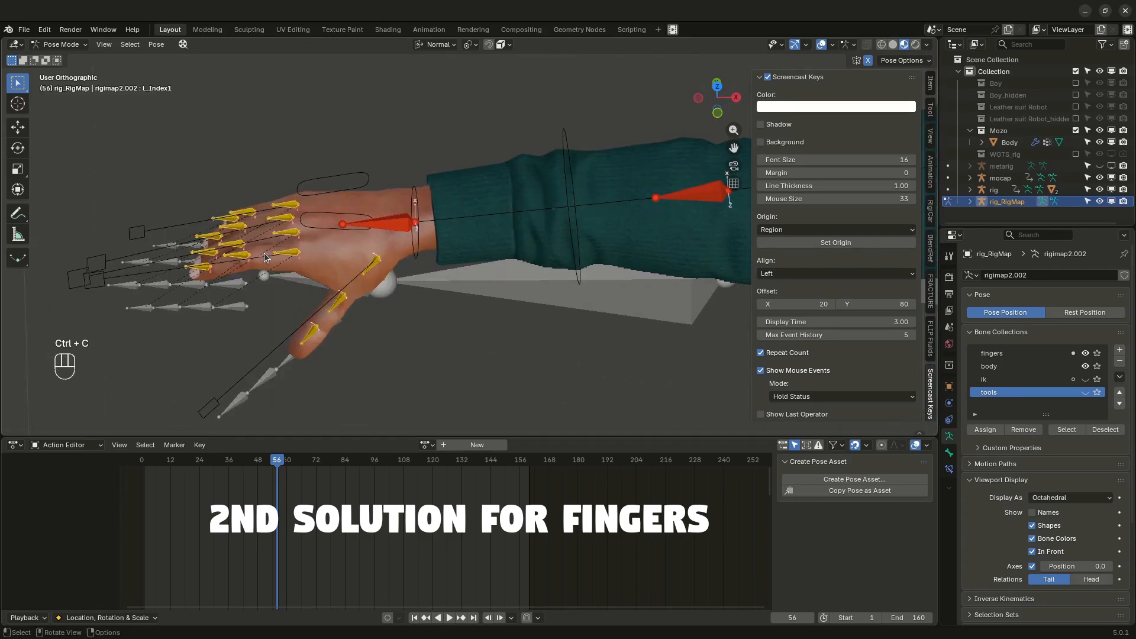
drag(277, 461, 286, 463)
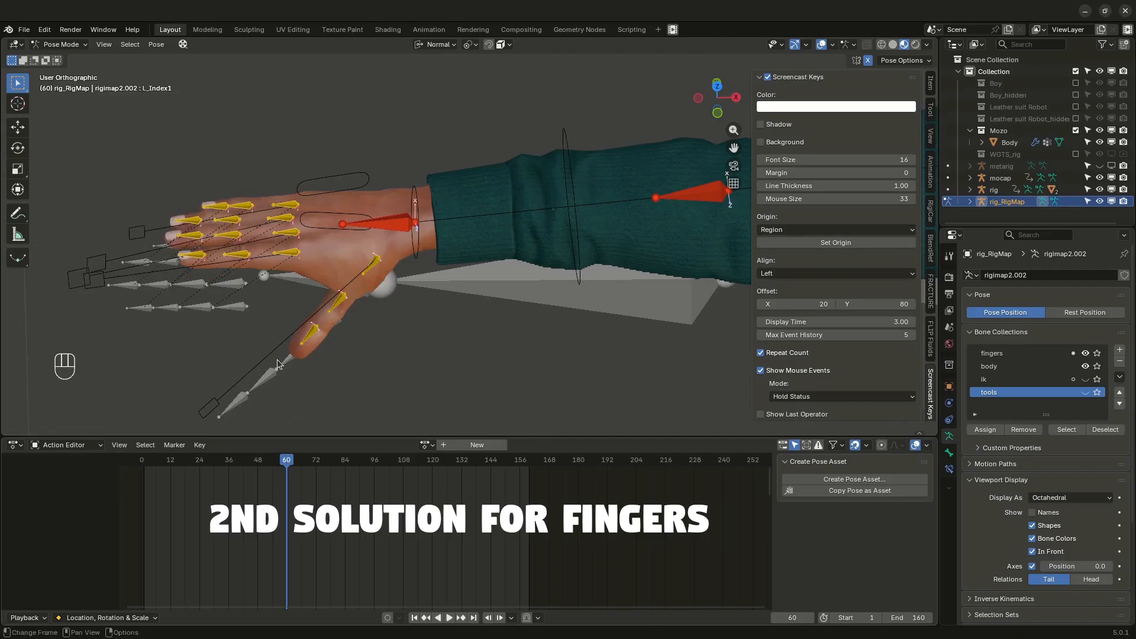
Step: Rotate the Chest mapping bone by about -8.5° in the right side view
scroll(314, 285, down, 5)
middle_drag(284, 290, 414, 213)
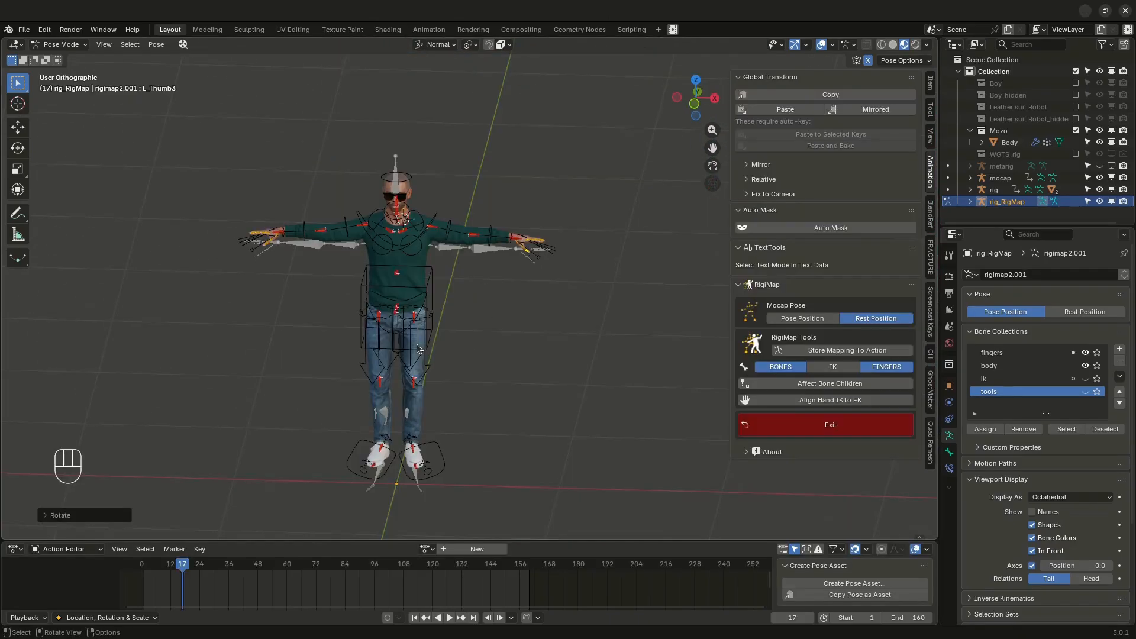
key(KP_3)
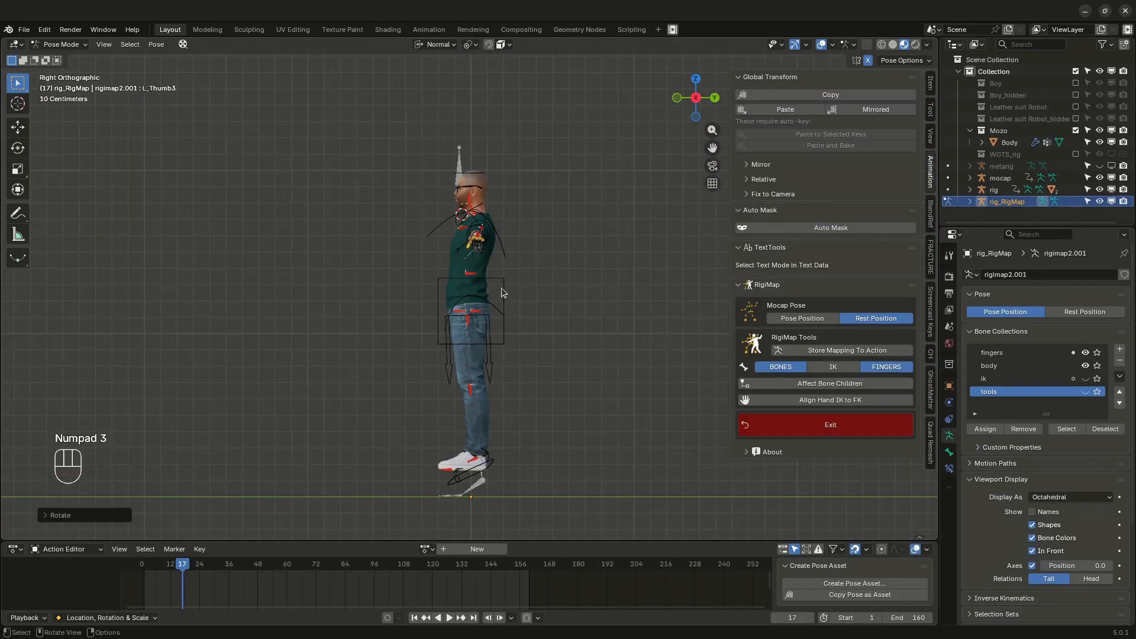
scroll(469, 285, up, 4)
click(459, 258)
key(r)
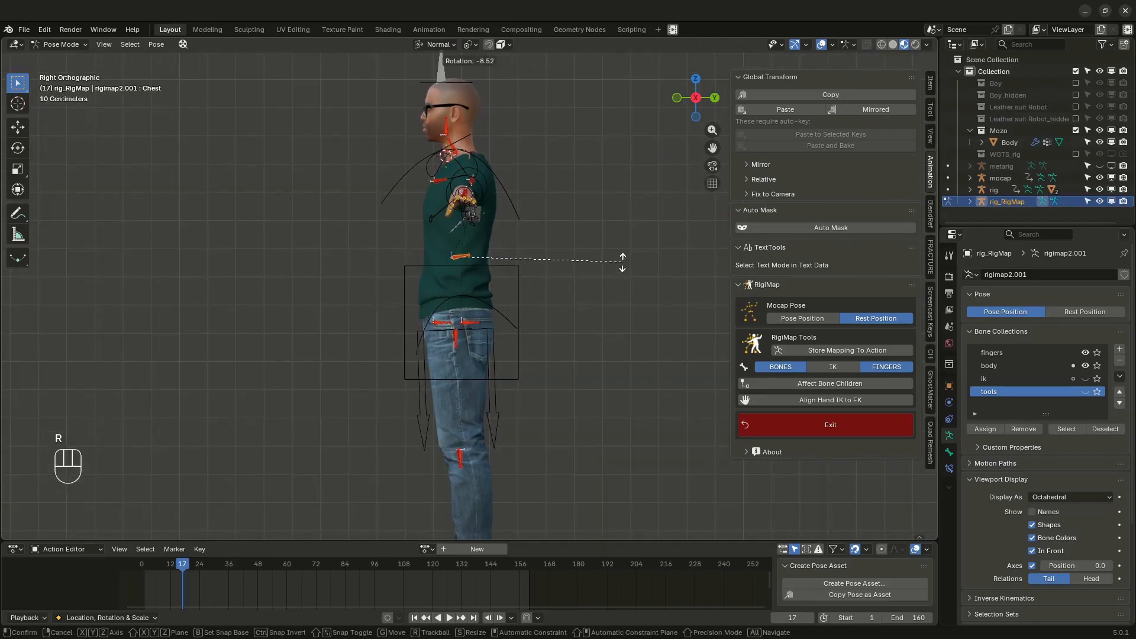
click(622, 262)
scroll(595, 278, down, 2)
scroll(596, 278, down, 2)
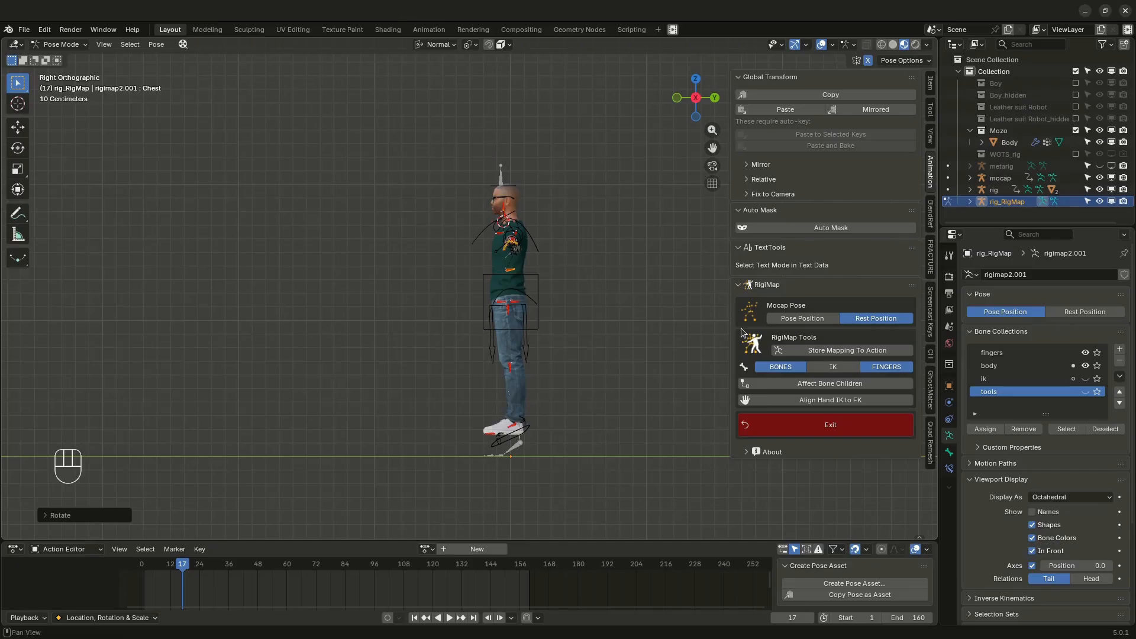
Step: Display only the IK mapping bones, select LeftHand.IK and align the hand IK to FK
click(835, 368)
middle_drag(578, 260, 600, 299)
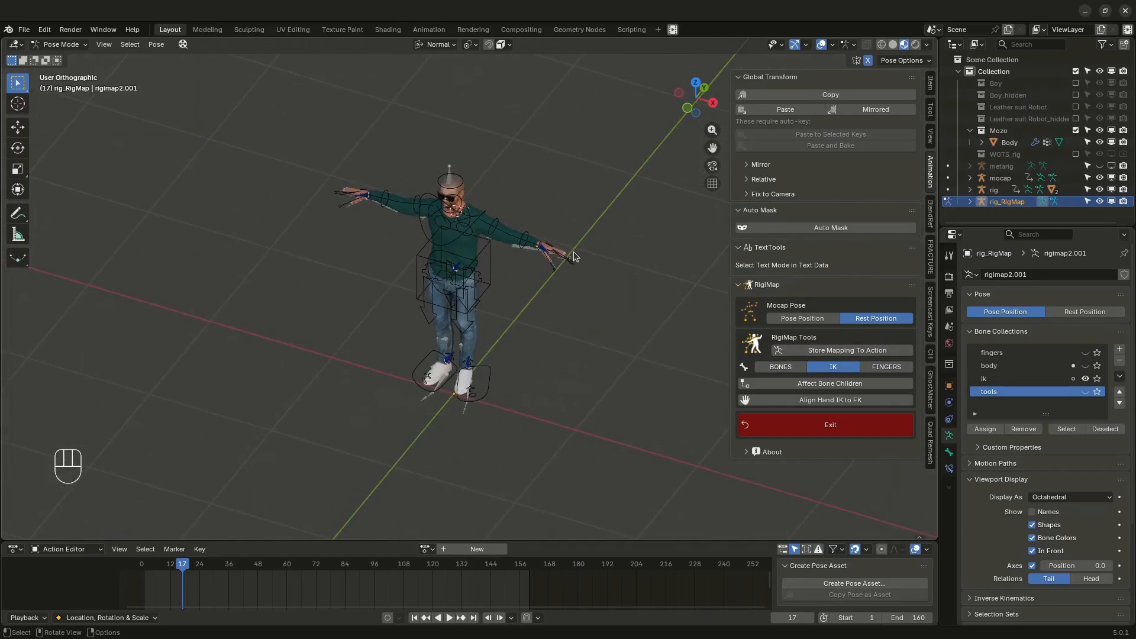
scroll(508, 242, up, 5)
click(491, 237)
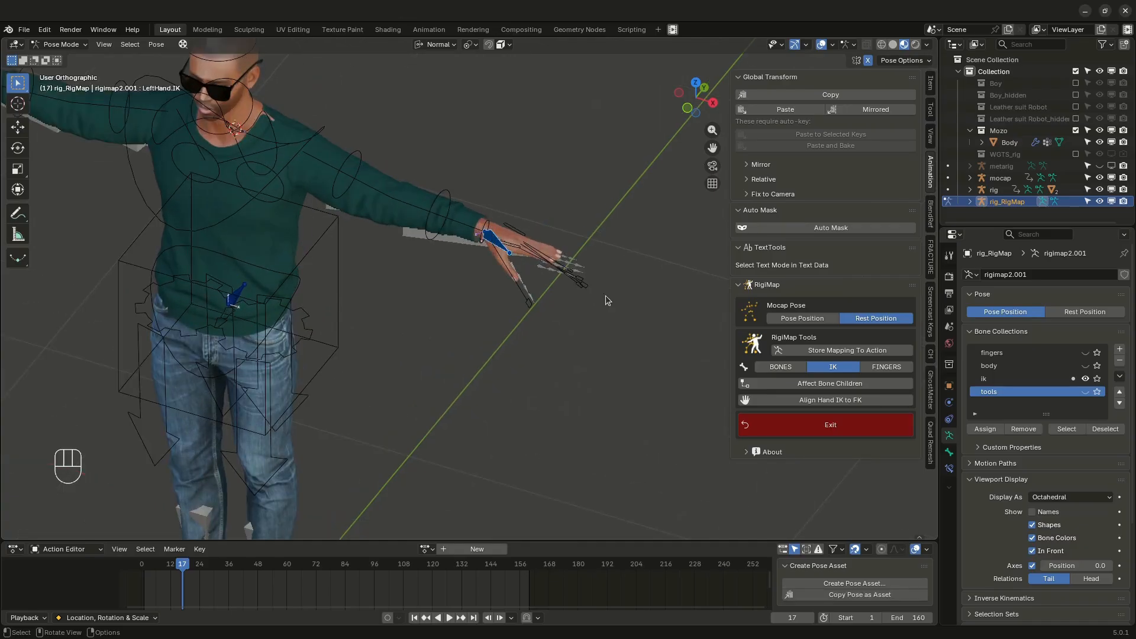
click(848, 399)
scroll(273, 313, down, 5)
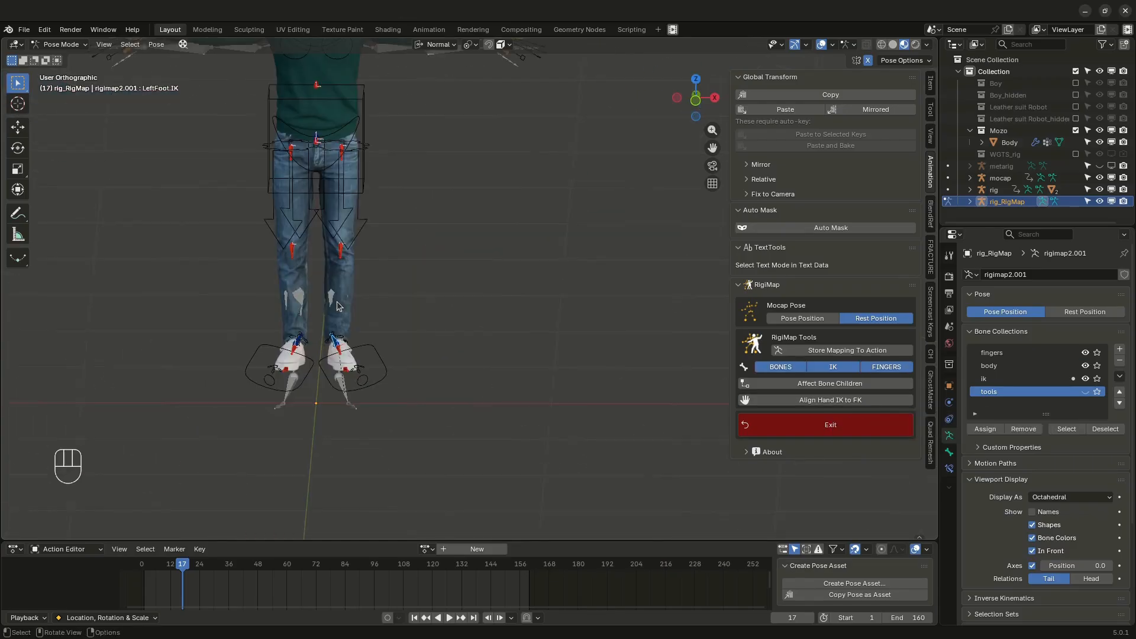
scroll(363, 307, down, 3)
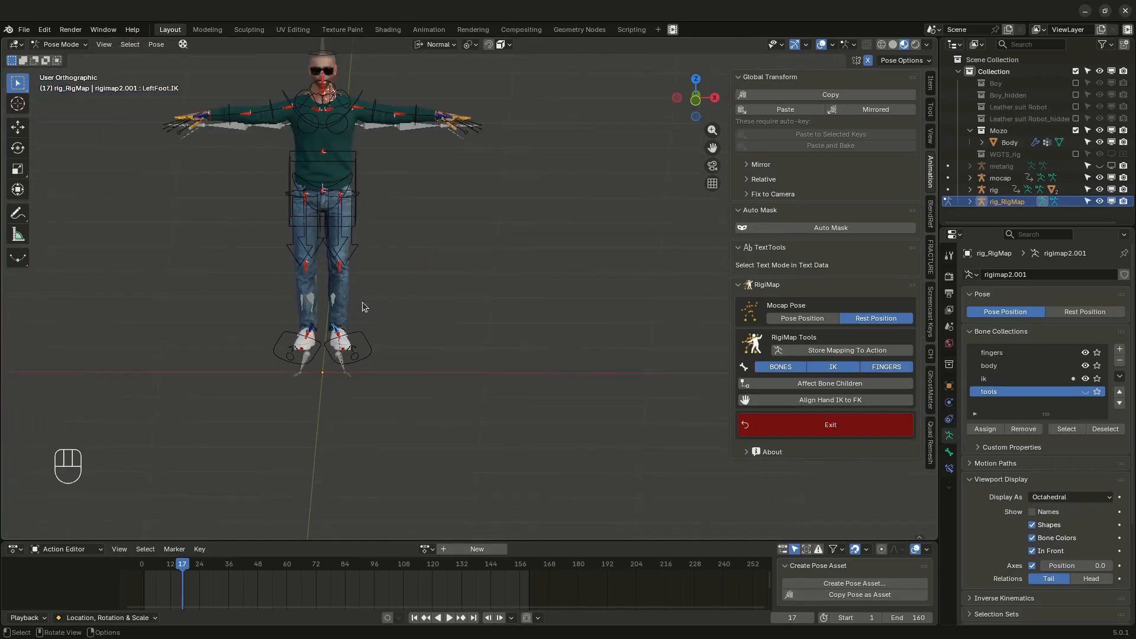
Step: Set the mocap to Pose Position in the RigiMap editing mode, exit editing, and move the timeline to frame 63
click(858, 426)
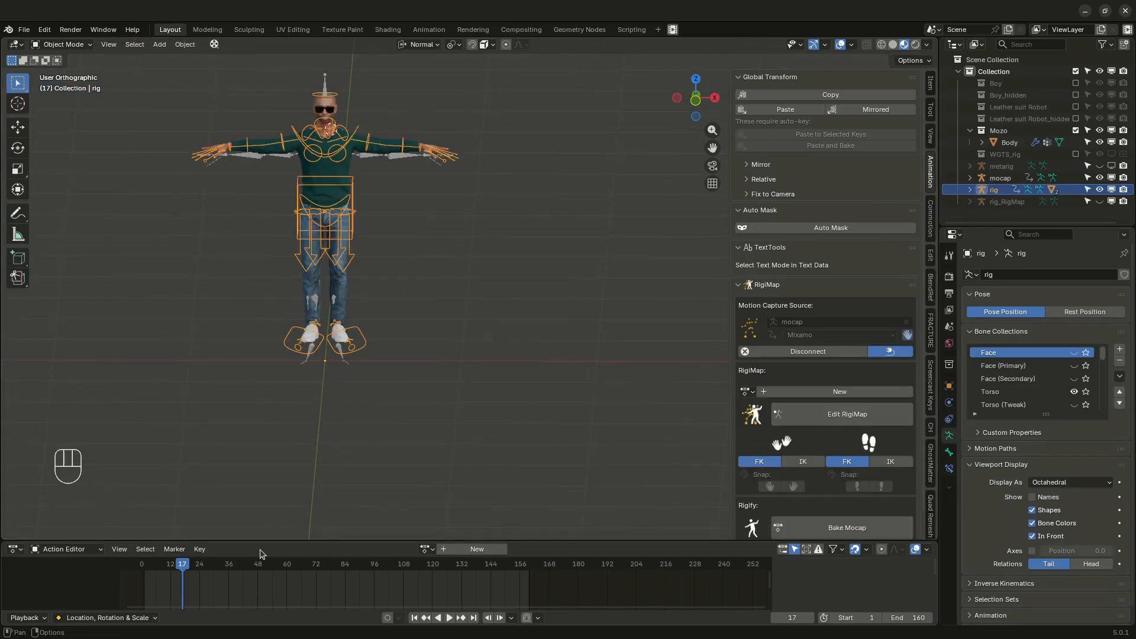
click(847, 417)
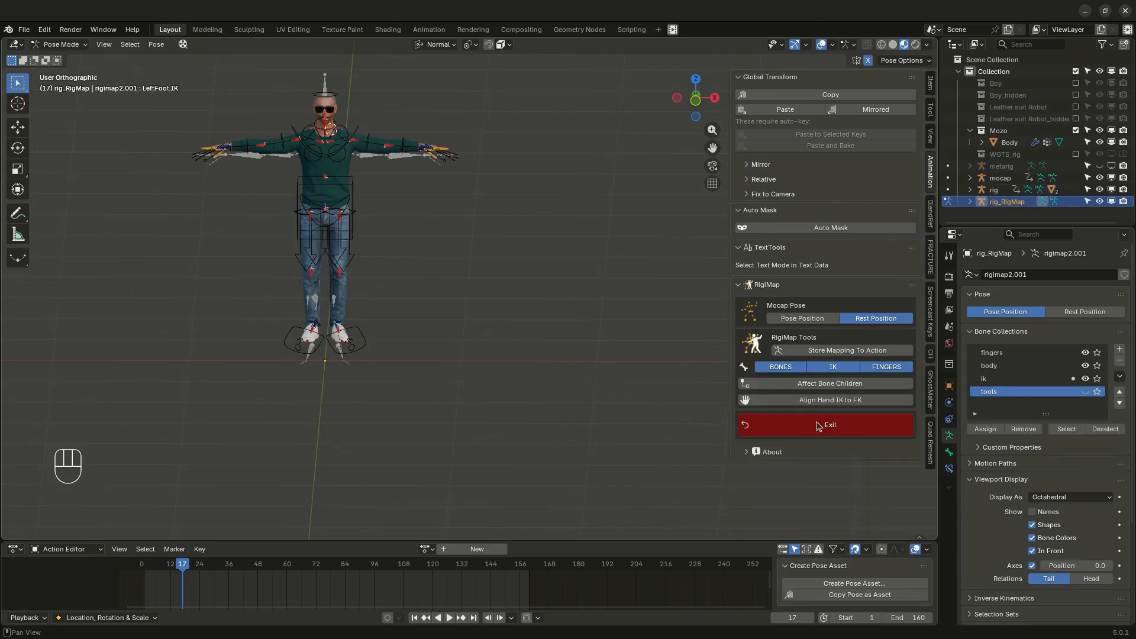
click(811, 320)
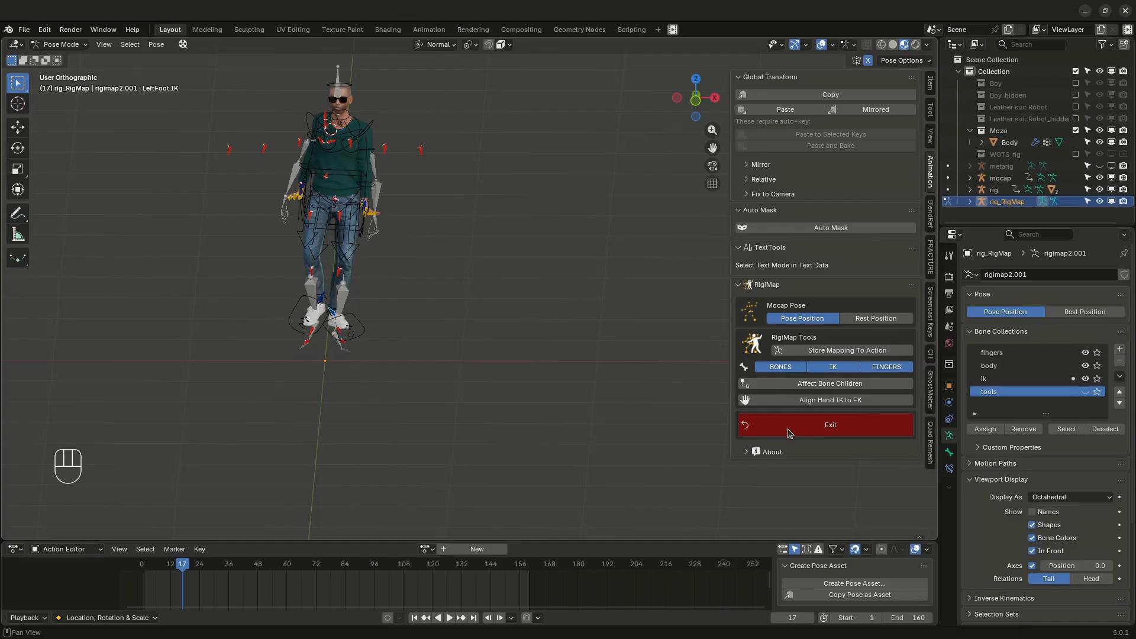
click(820, 425)
drag(199, 565, 293, 565)
Step: Split off a second 3D viewport, hide its sidebar, toolbar and overlays, and frame the whole character in it
drag(10, 45, 342, 75)
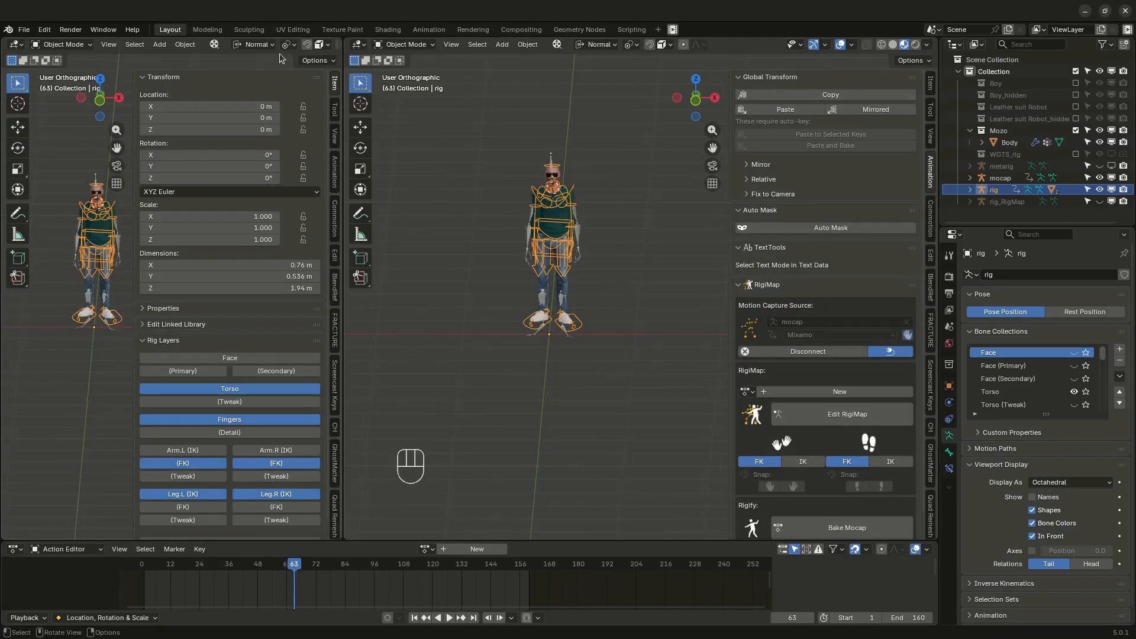
key(b)
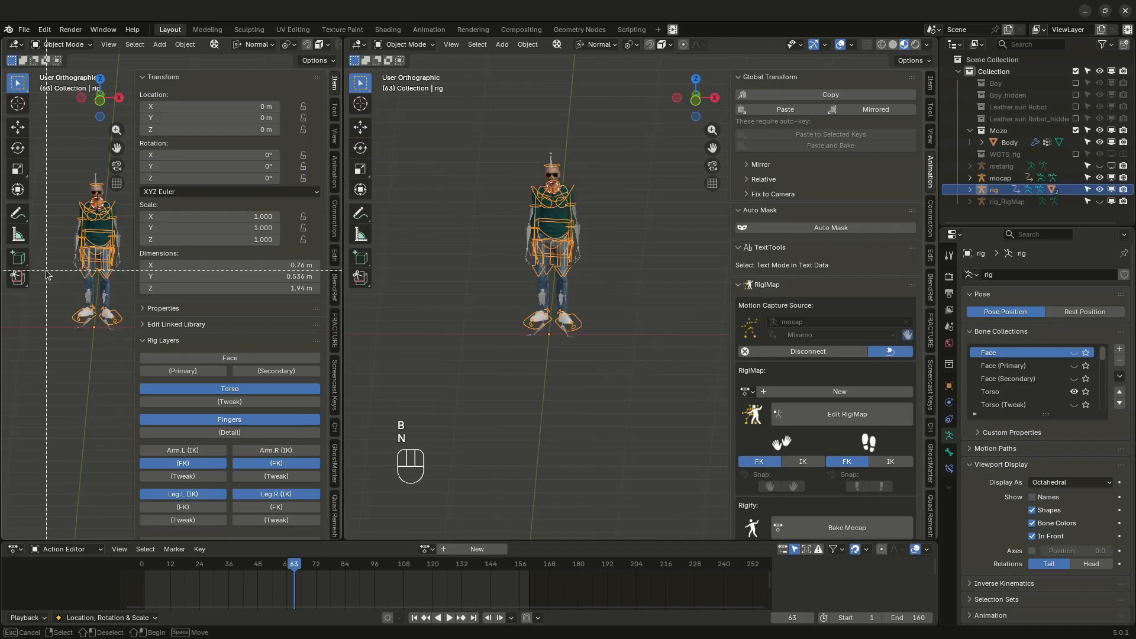
key(n)
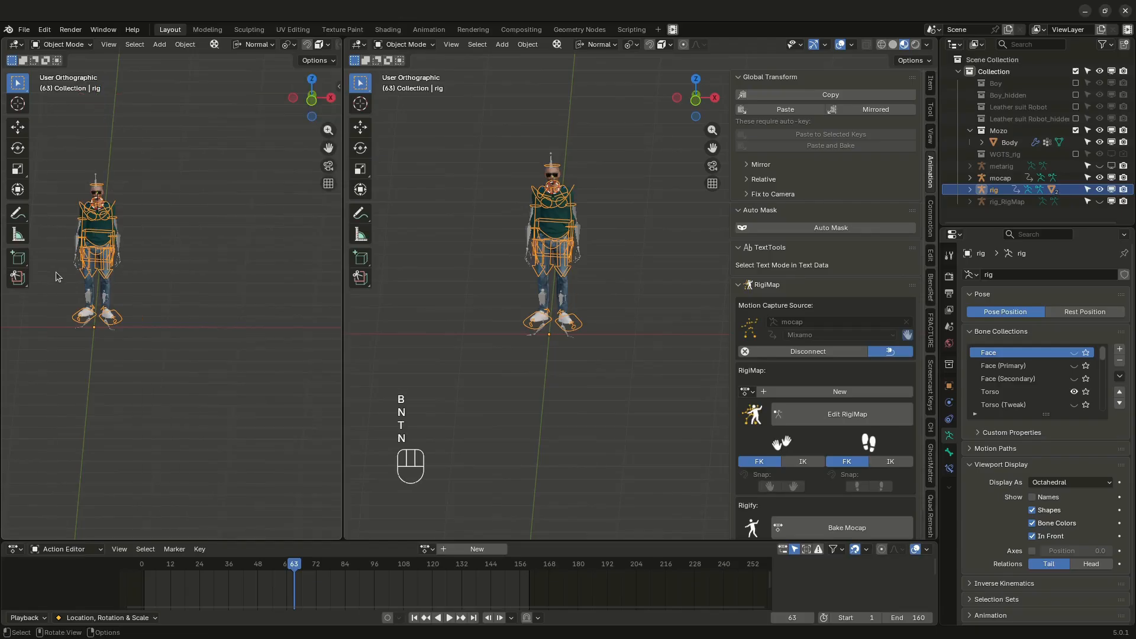
key(t)
scroll(299, 47, down, 6)
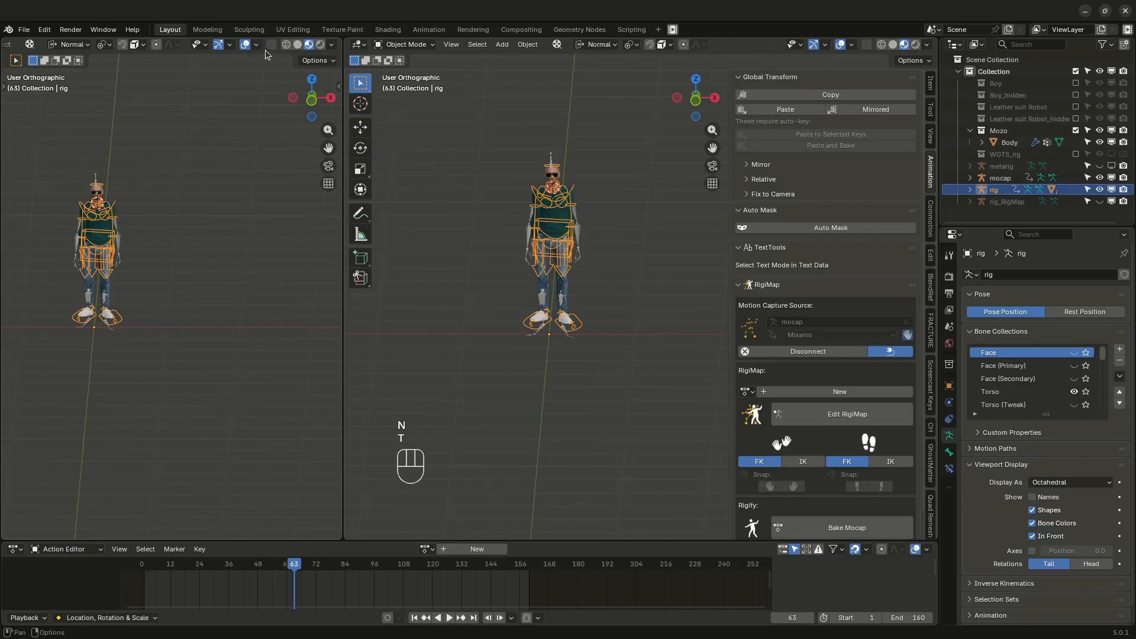
click(246, 46)
scroll(100, 237, up, 3)
shift+middle_drag(106, 201, 180, 202)
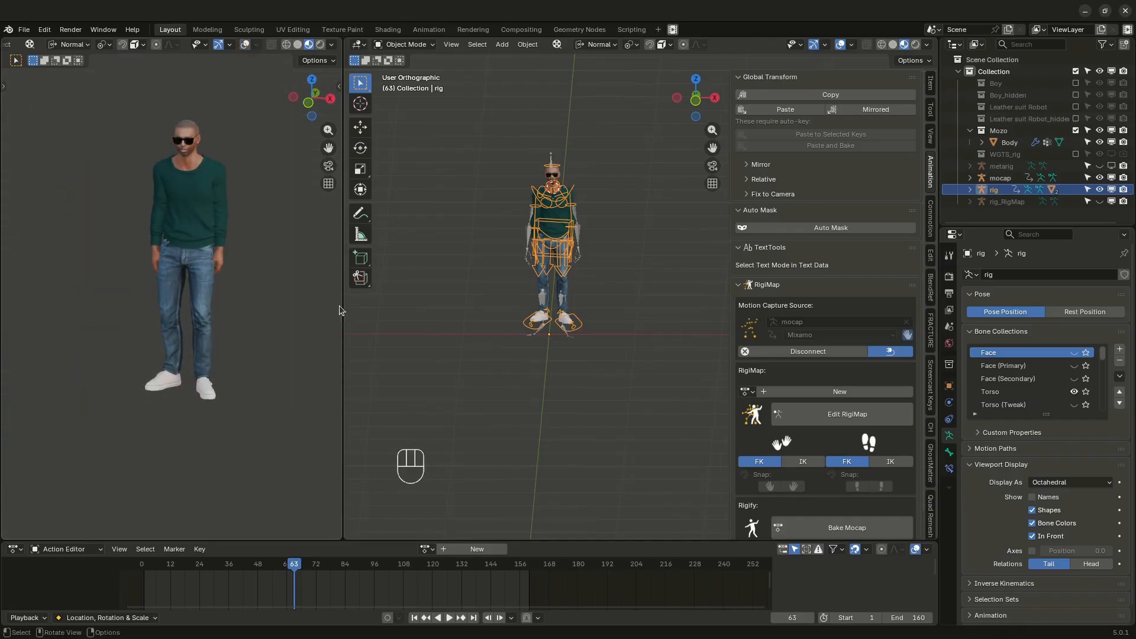
Step: Play the retargeted animation from the start to check the character's motion, and stop playback at frame 38
key(space)
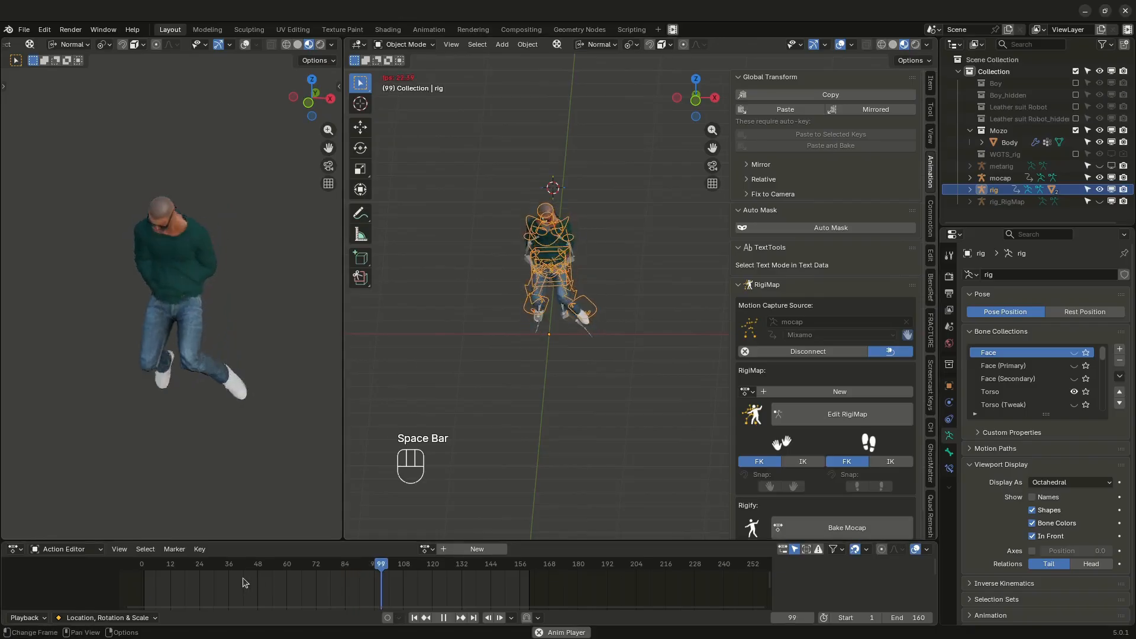
click(145, 563)
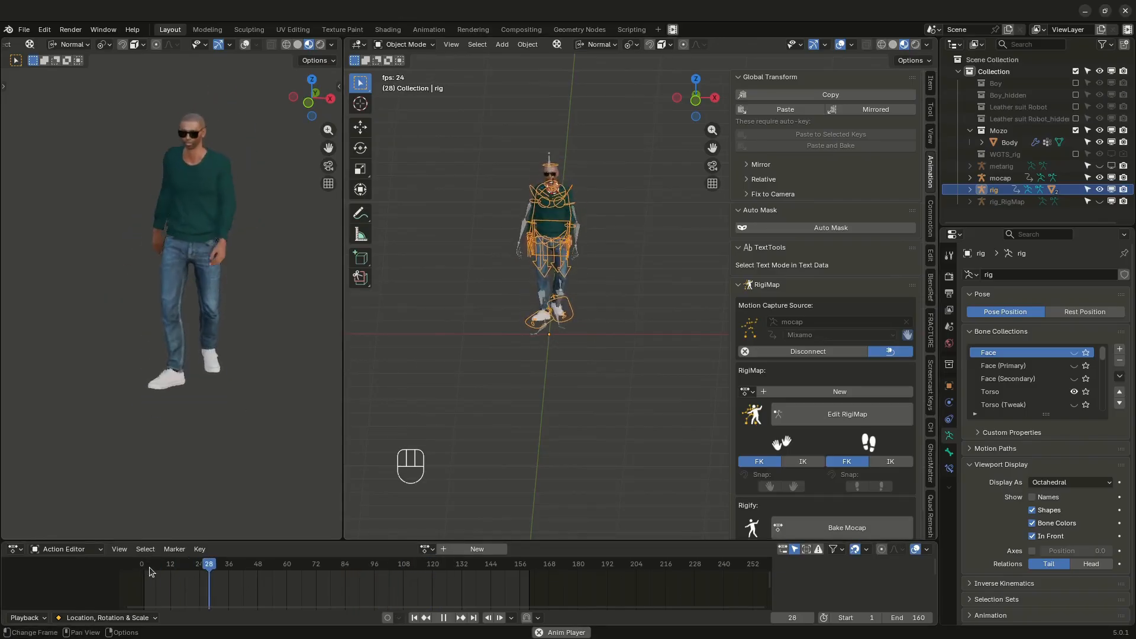
click(150, 567)
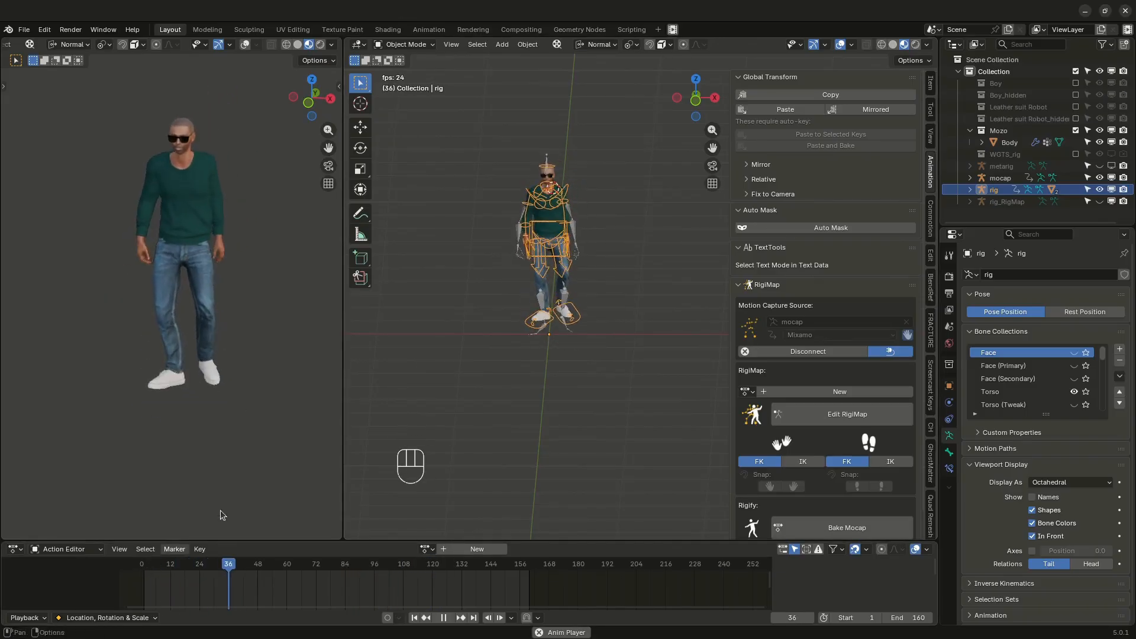
key(space)
Step: Scale the mocap armature to about 0.823 in front view, and scrub to frame 25 to check the feet against the ground
scroll(572, 323, up, 2)
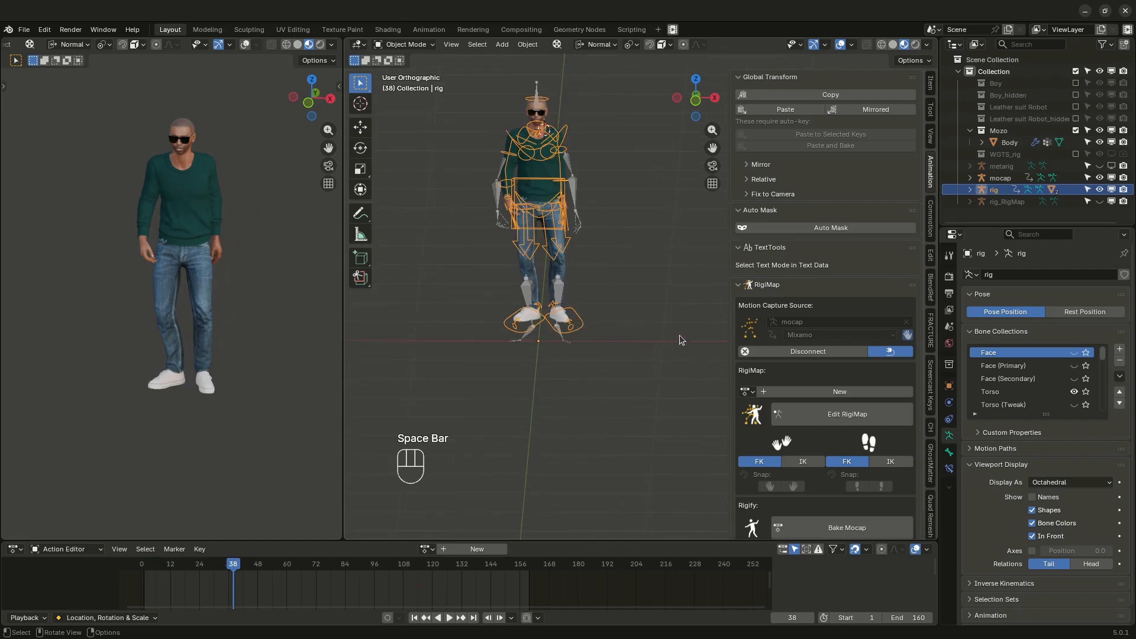
click(590, 344)
key(KP_1)
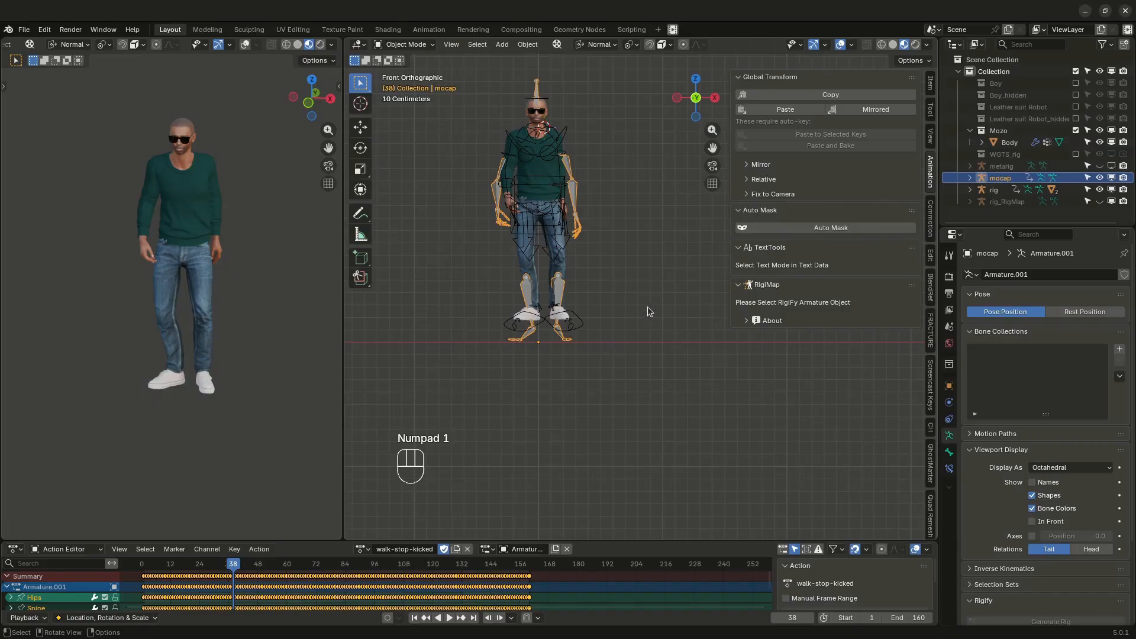
key(s)
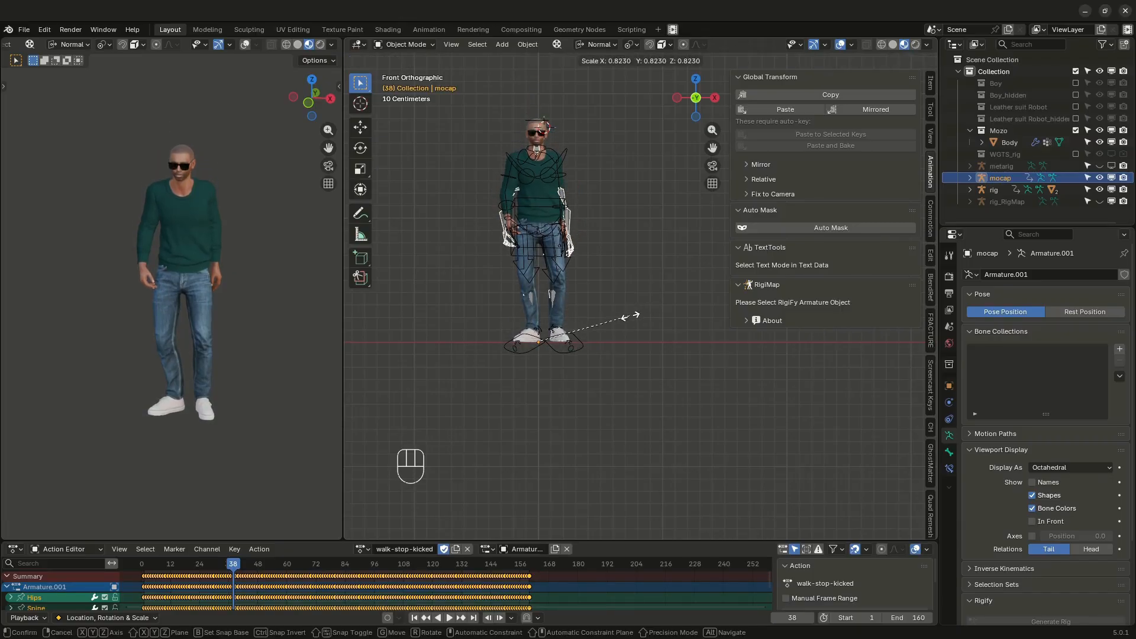
click(630, 317)
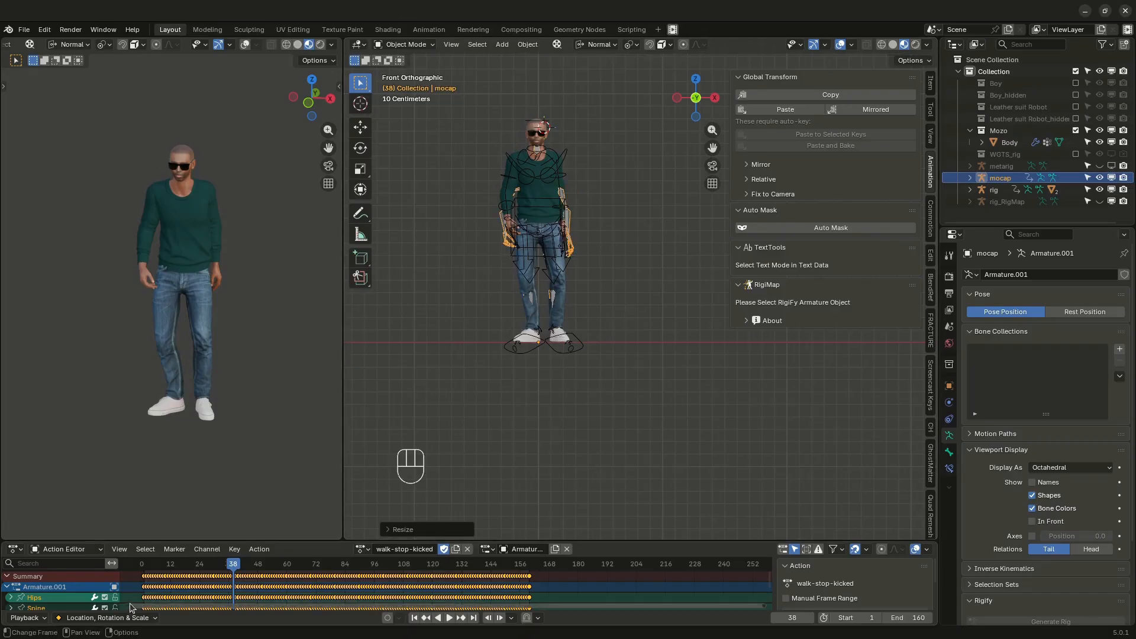
drag(166, 565, 203, 547)
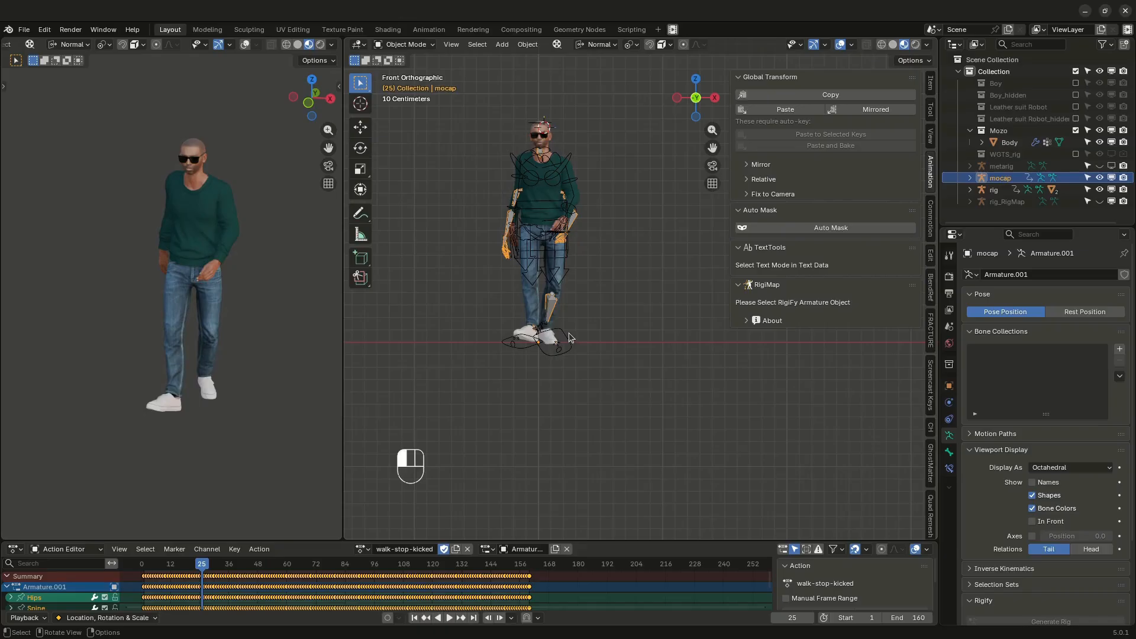
Step: Set the rig's legs to IK in RigiMap, turn on snapping for both feet, and scrub to frame 16
click(570, 338)
click(891, 462)
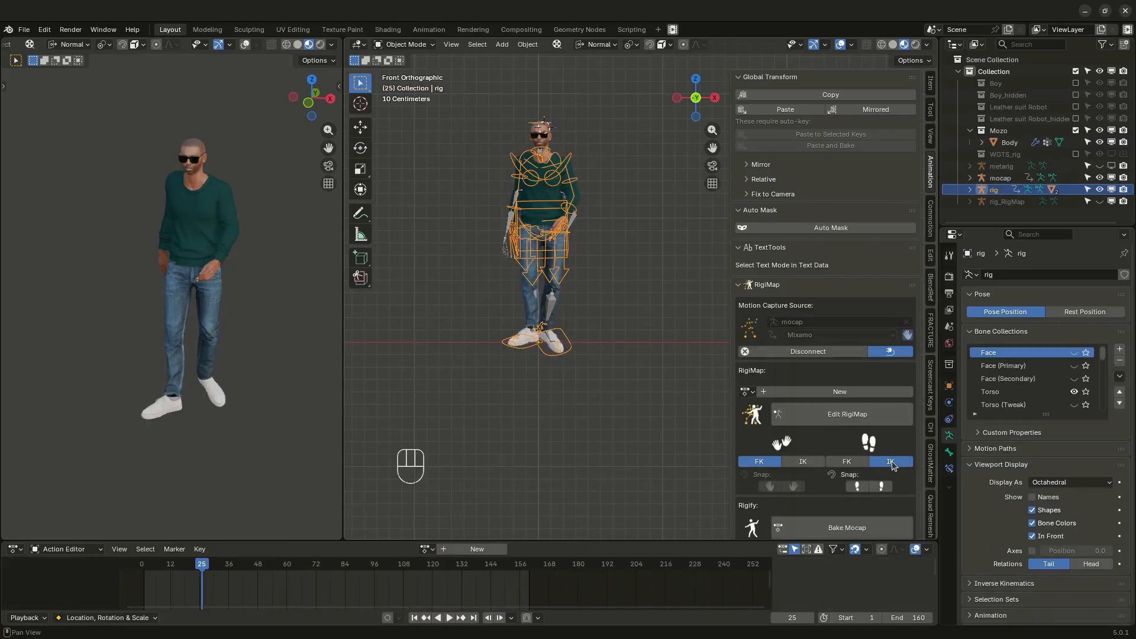
click(857, 486)
drag(207, 565, 180, 565)
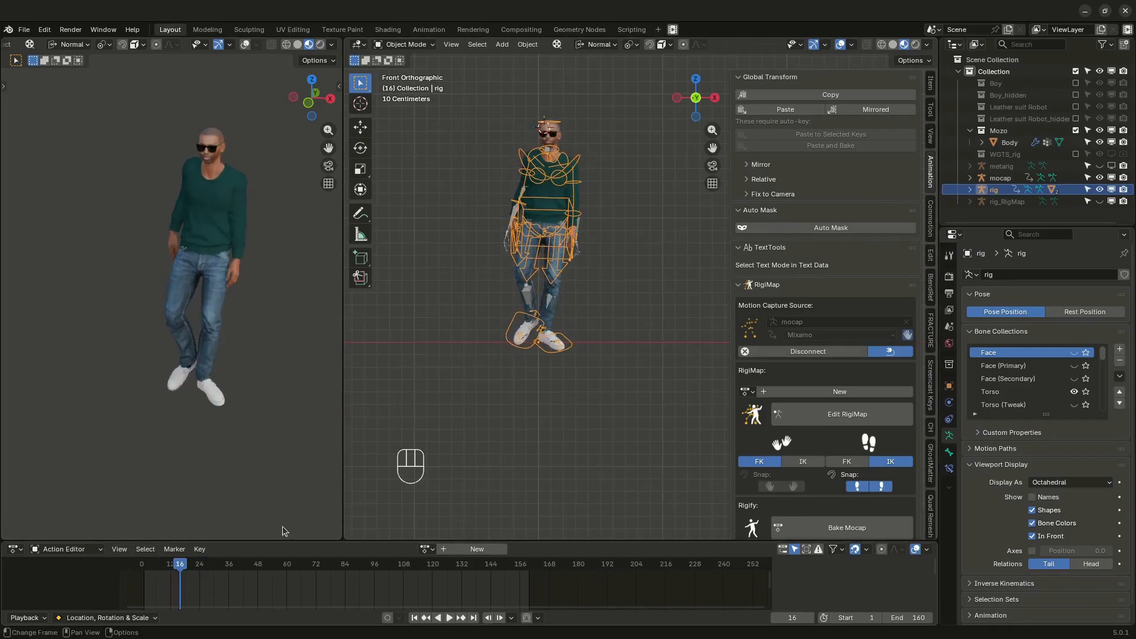
Step: Toggle the legs between FK and IK to compare the feet, leaving them on FK
click(852, 461)
click(877, 461)
click(847, 461)
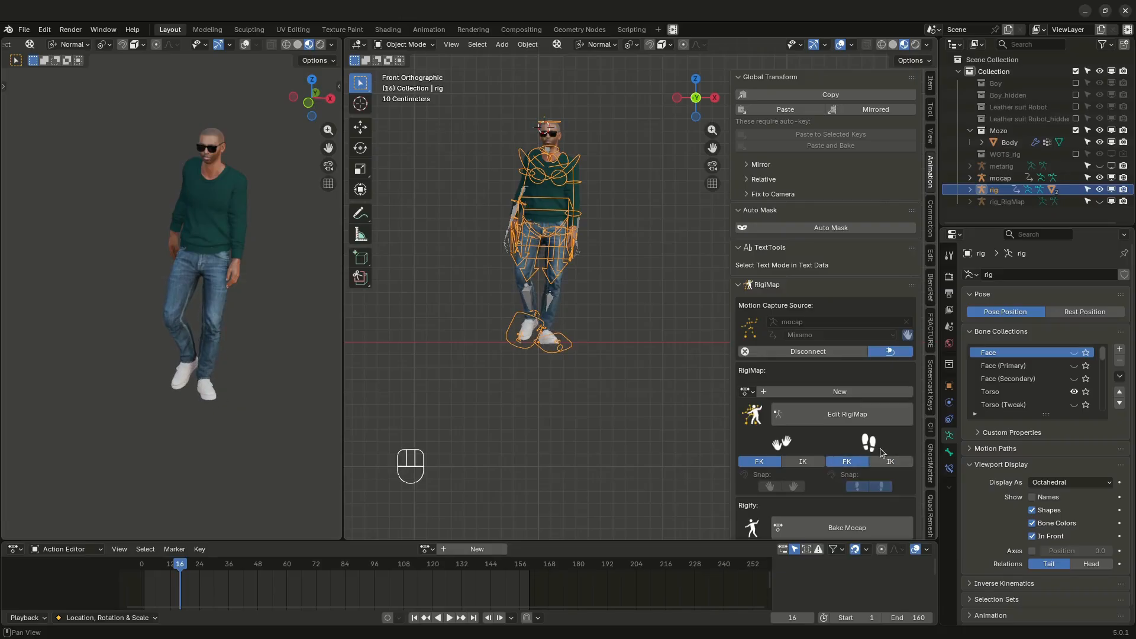
Step: Switch the rig's legs to IK in RigiMap and reopen the mapping for editing, with the feet in close view
click(847, 414)
scroll(598, 340, up, 4)
middle_drag(598, 339, 520, 349)
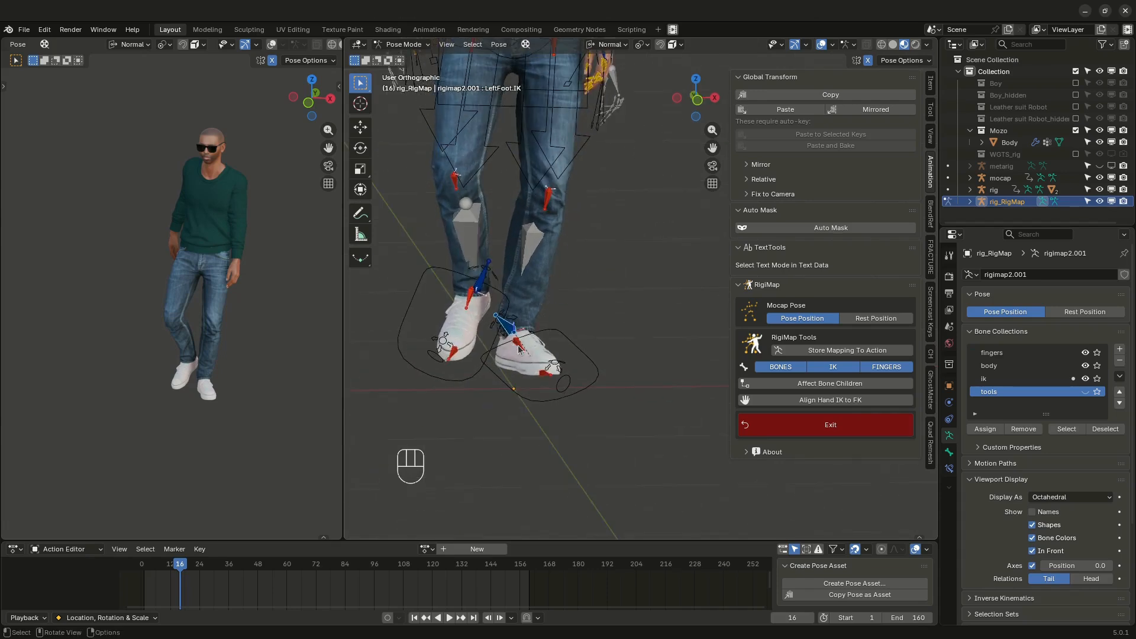
click(837, 426)
click(891, 462)
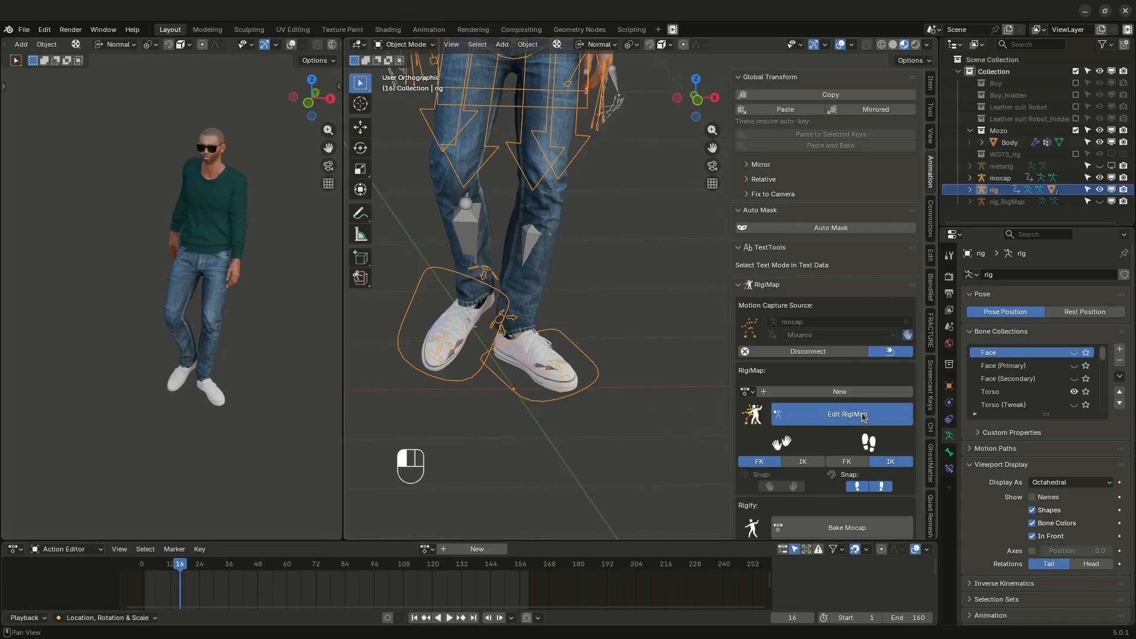
click(882, 417)
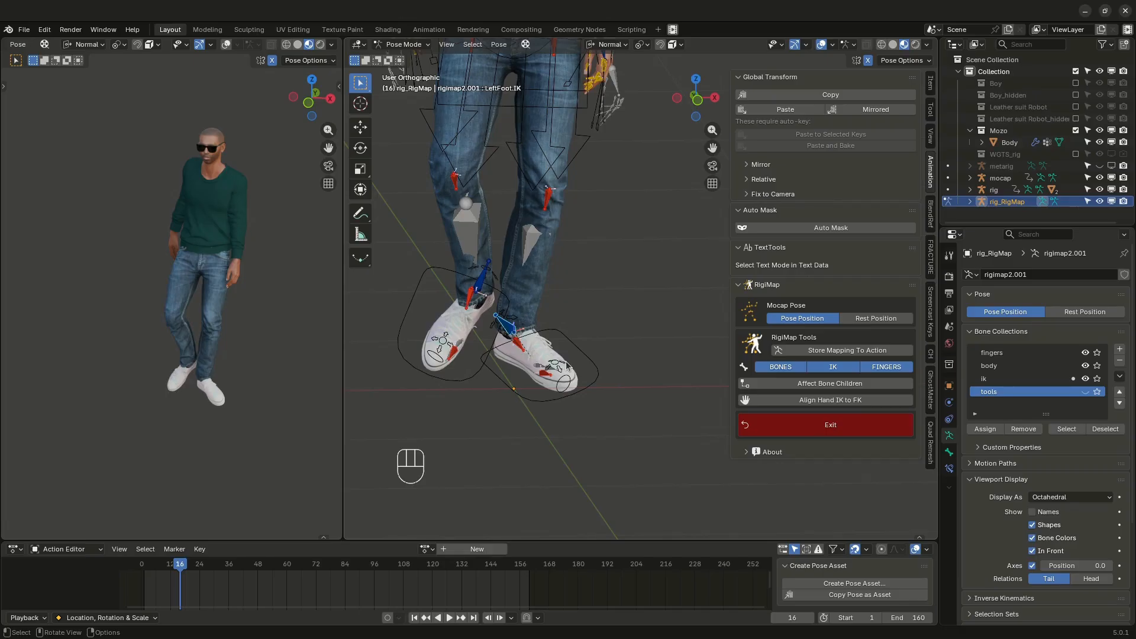
Step: Rotate the LeftFoot.IK bone in front view until the sole lies flat on the ground, and check the feet at frame 37
key(KP_1)
key(r)
key(r)
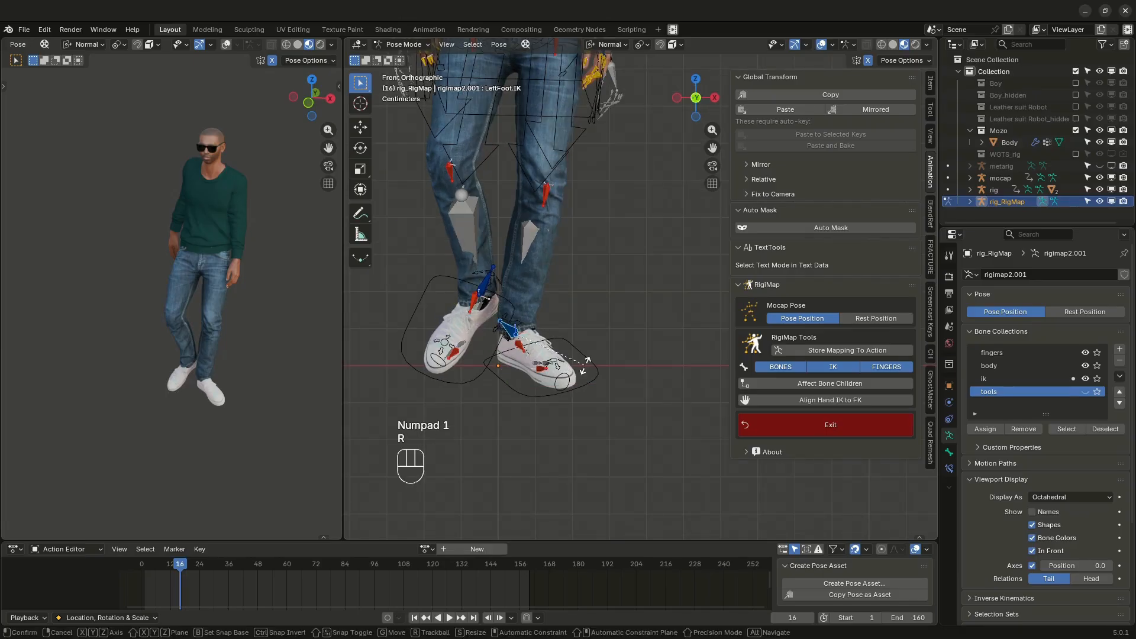
click(595, 338)
key(r)
key(r)
key(r)
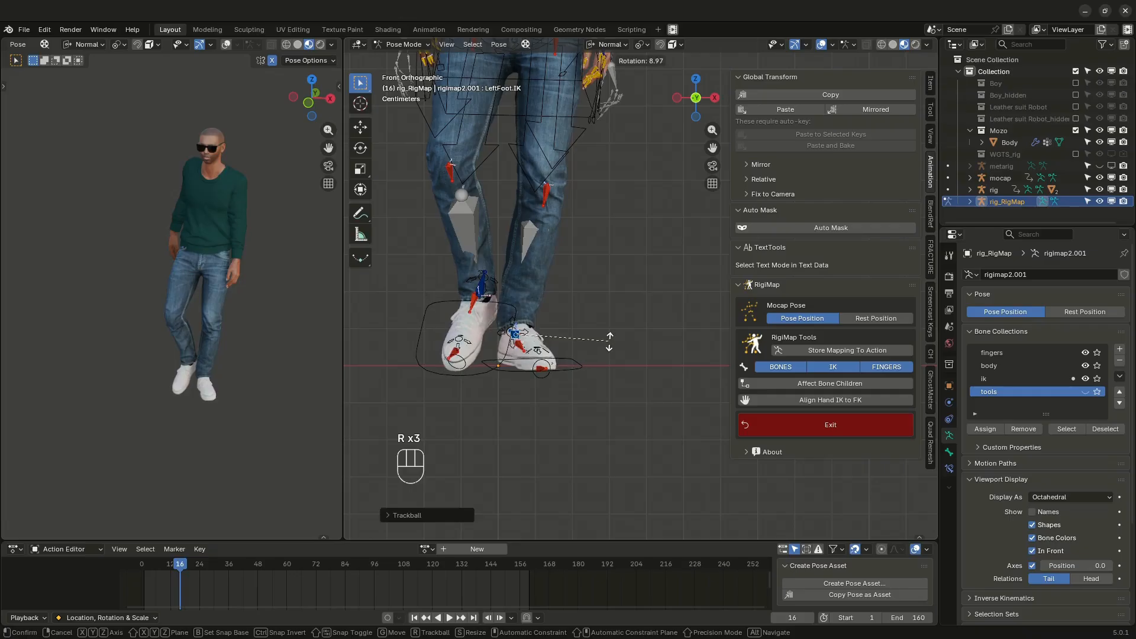
click(607, 338)
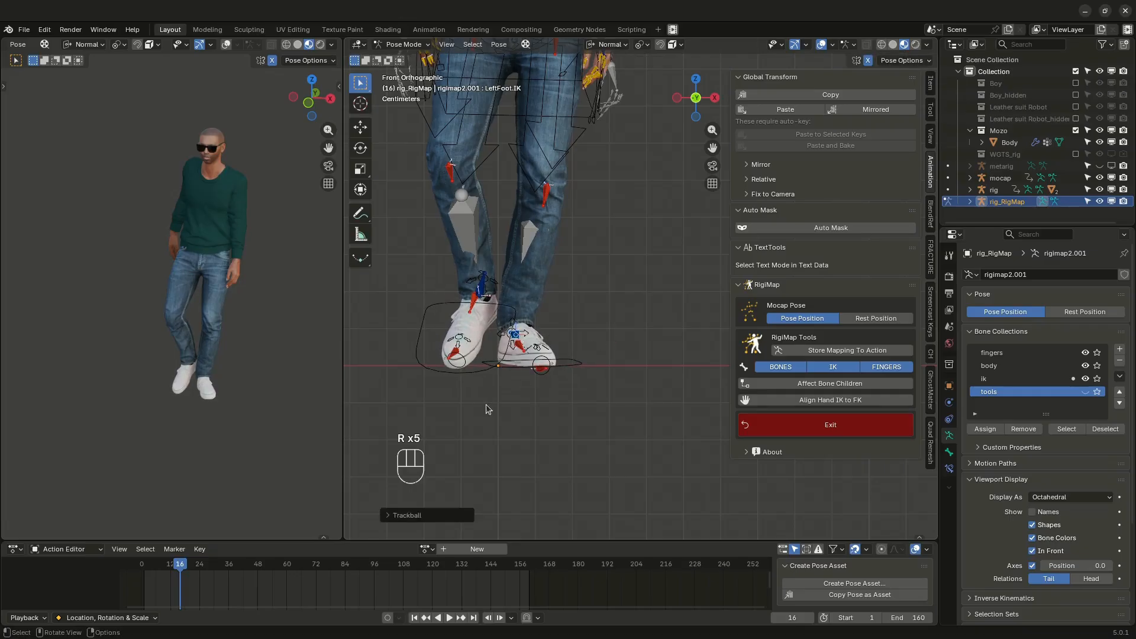
drag(189, 562, 231, 562)
scroll(592, 396, down, 5)
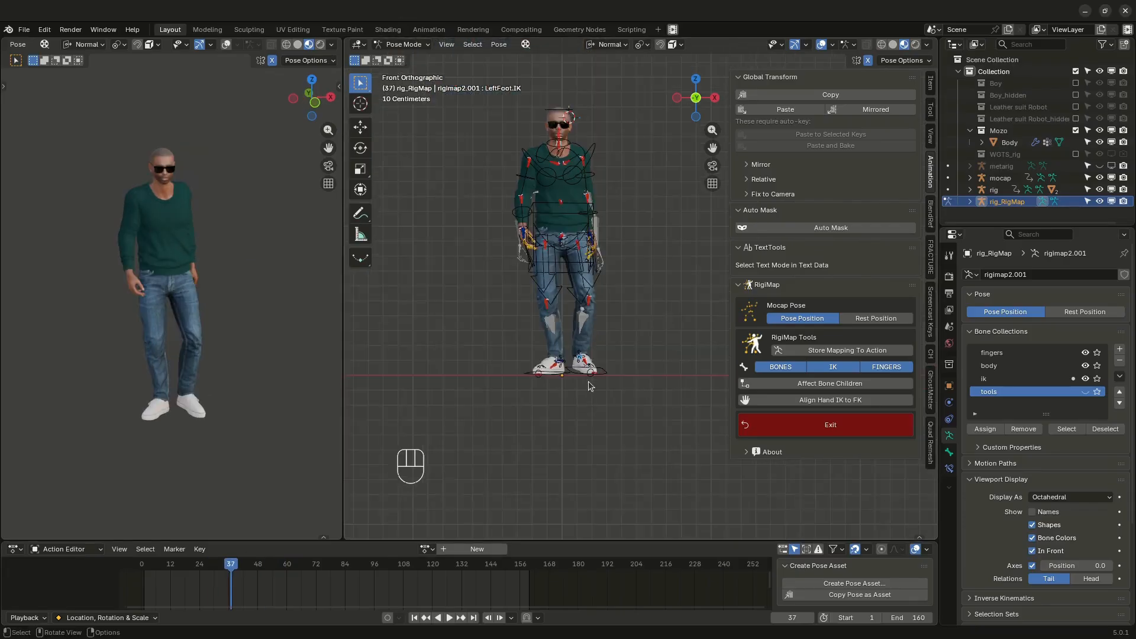
scroll(597, 251, up, 2)
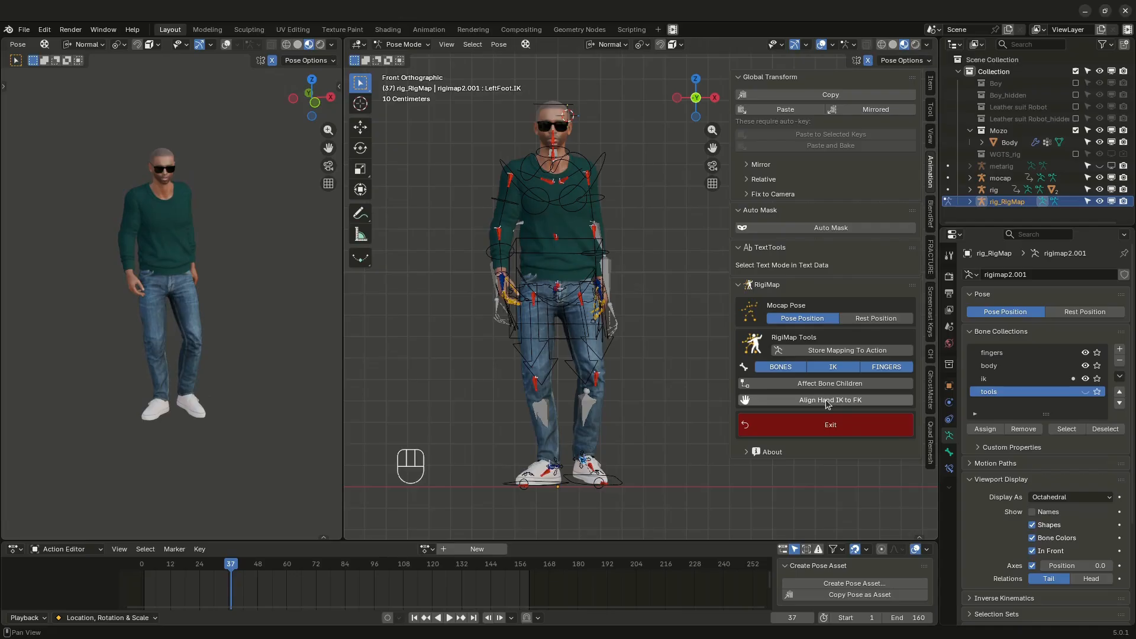
Step: Store the bone mapping to an action, name it "over animation", and expand the LeftForearm channels
click(846, 350)
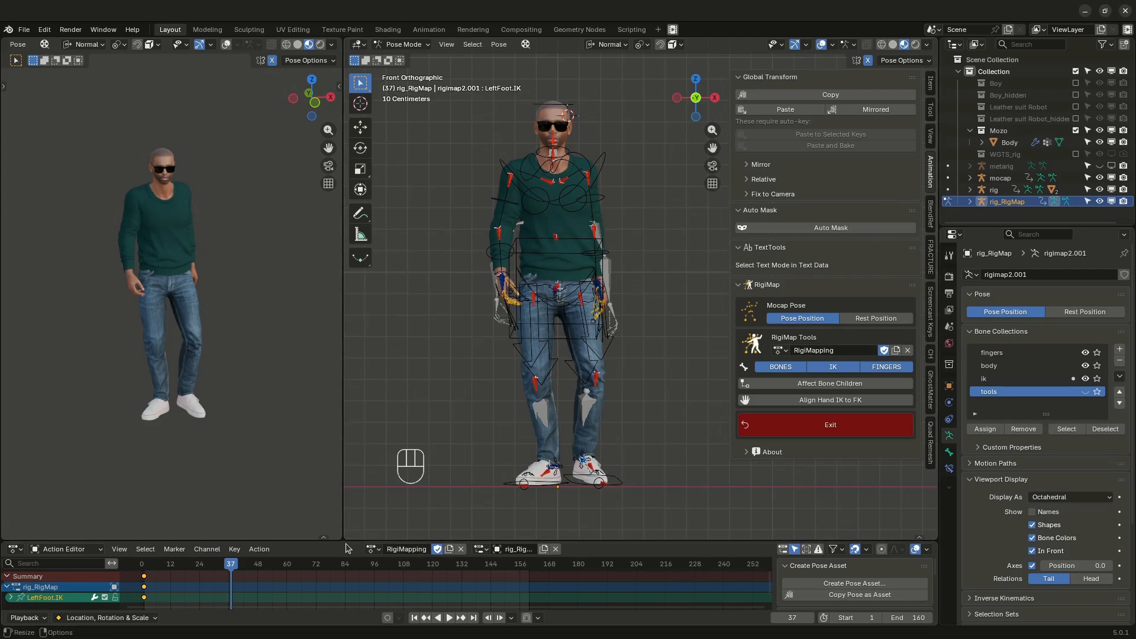
drag(352, 538, 351, 504)
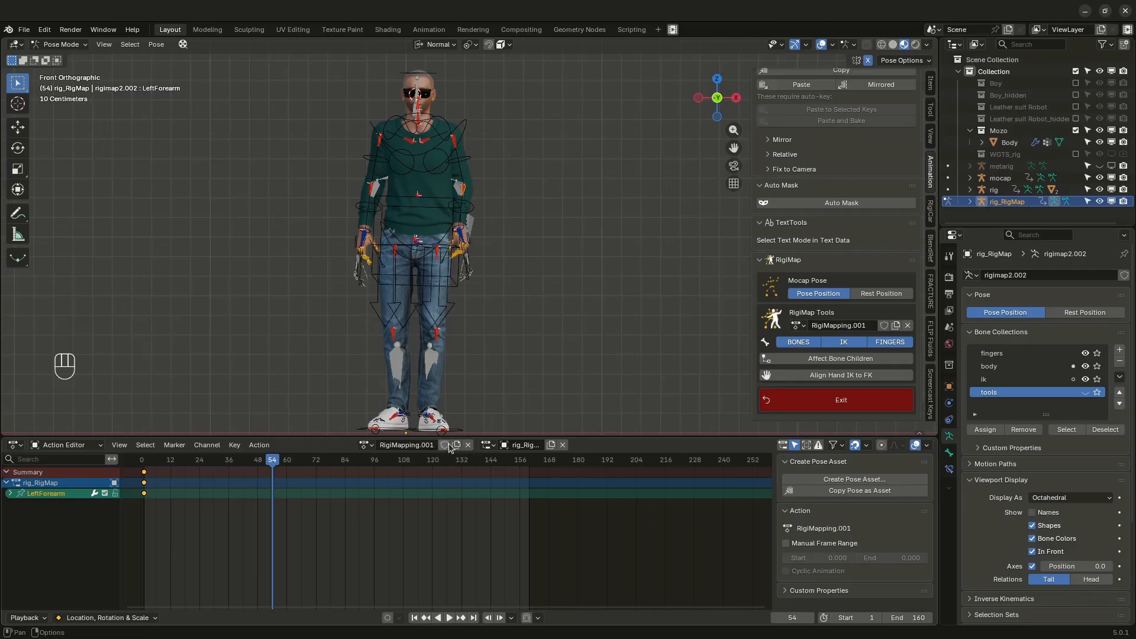
double_click(422, 450)
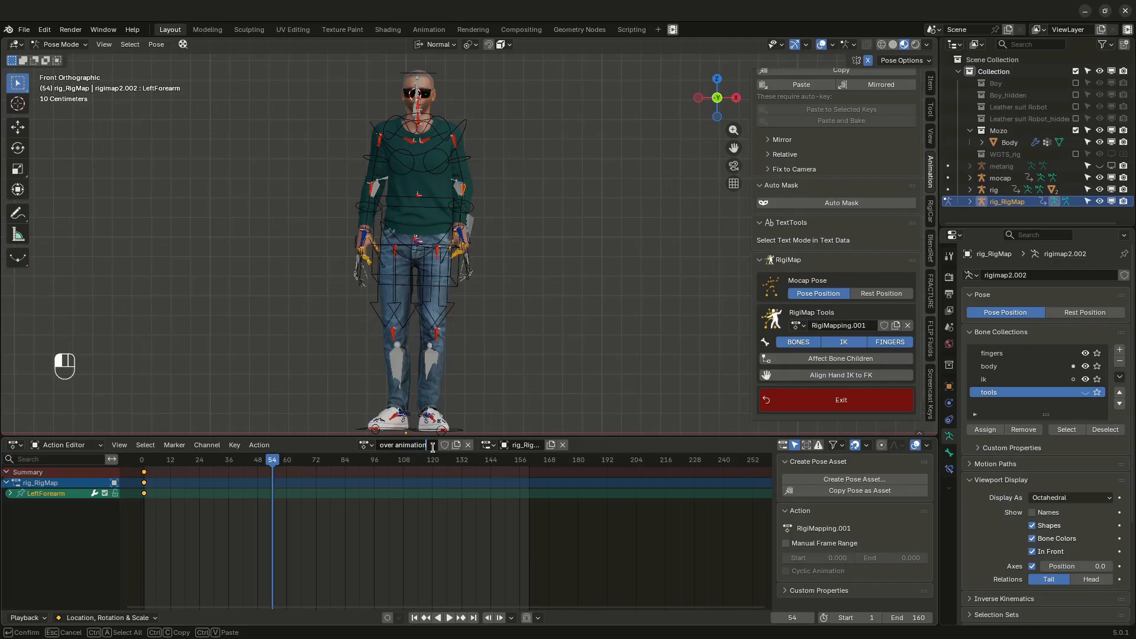
key(Return)
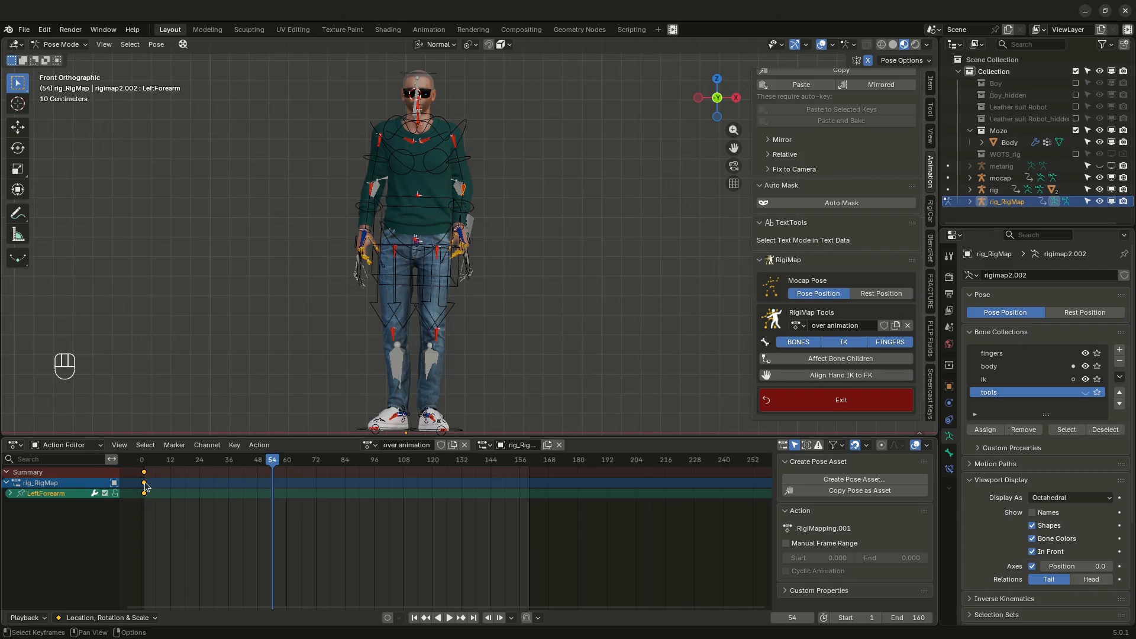
scroll(458, 227, up, 3)
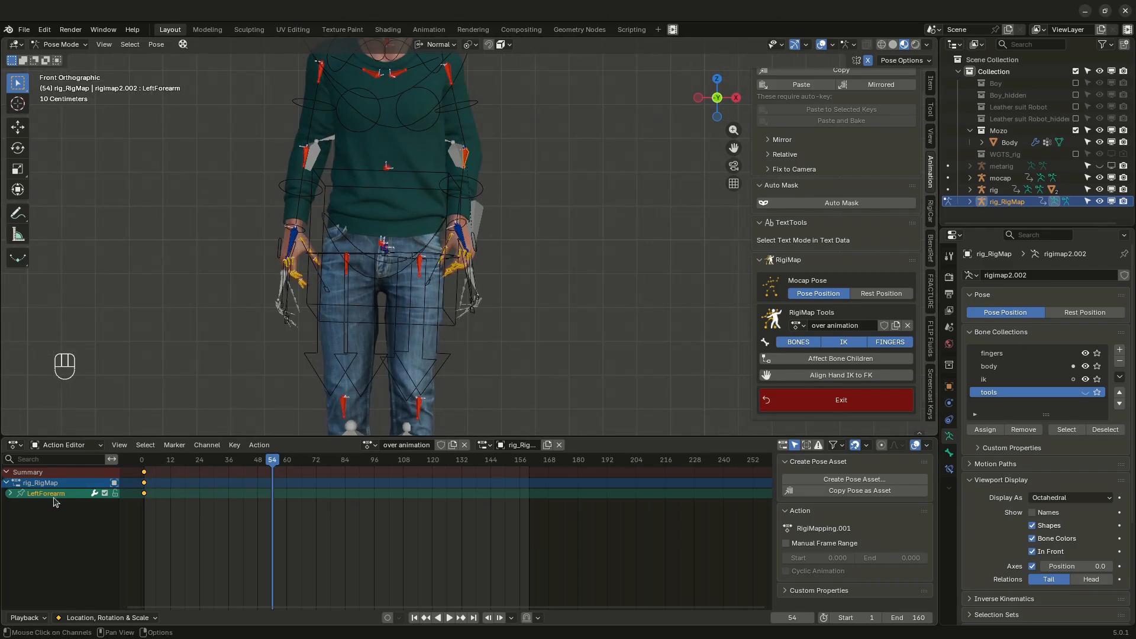
click(11, 493)
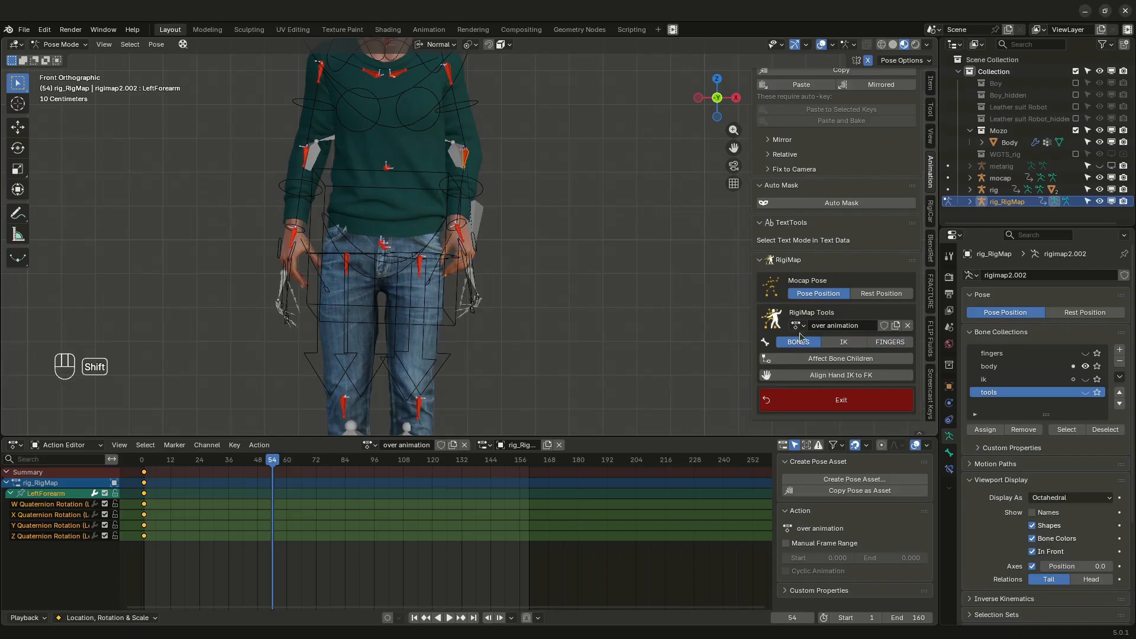
Step: Disable the mocap armature in the viewport and return to Pose Mode on the rig_RigMap armature with the LeftHand bone selected
key(ctrl+Tab)
click(486, 223)
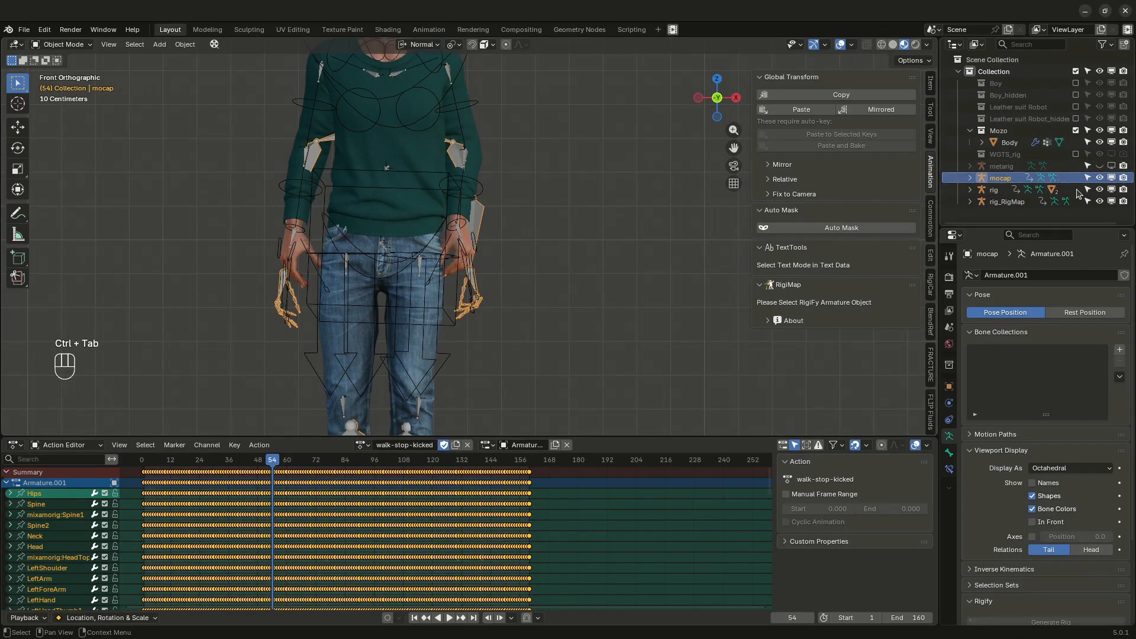
click(1111, 180)
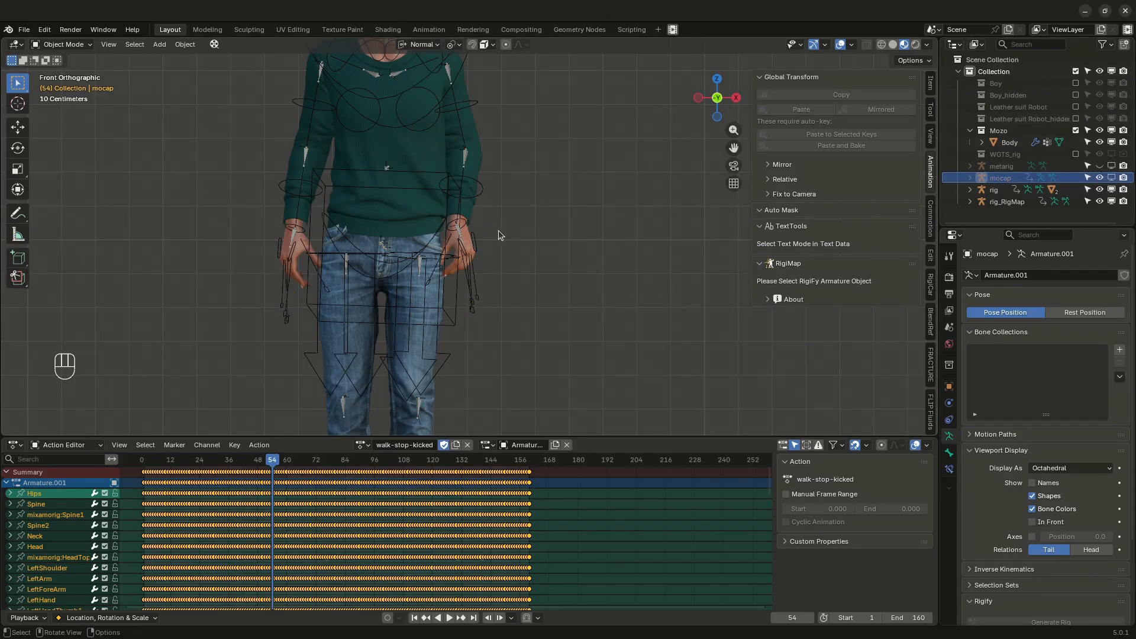
click(461, 236)
key(ctrl+Tab)
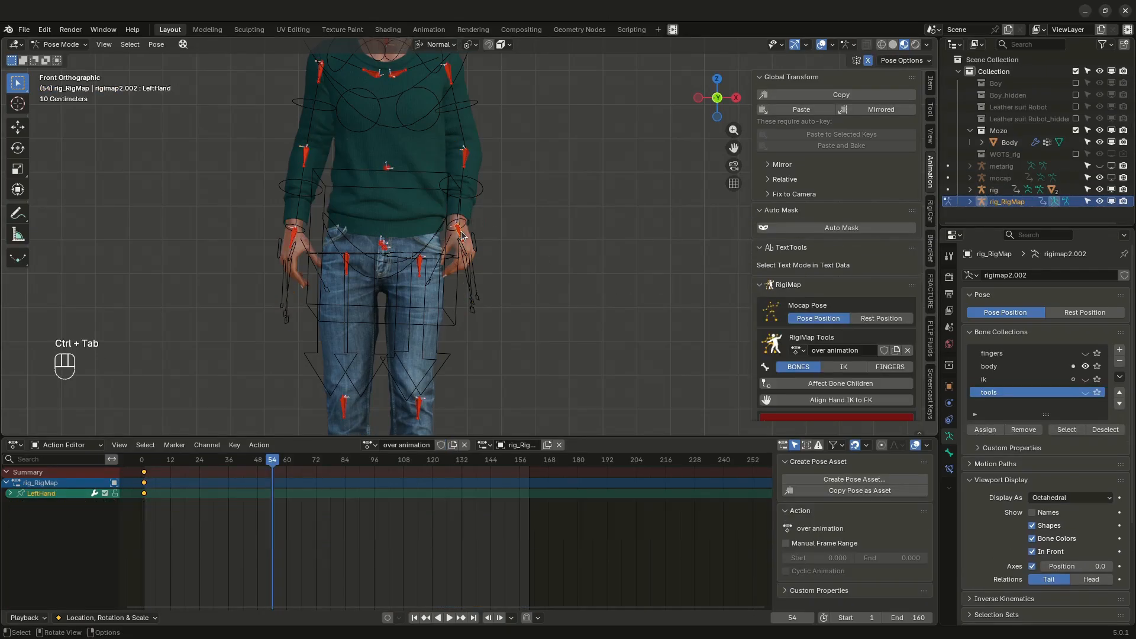
Step: Scrub to frame 74, where the character bends forward, and try rotating the LeftArm bone away from the body
scroll(423, 175, down, 3)
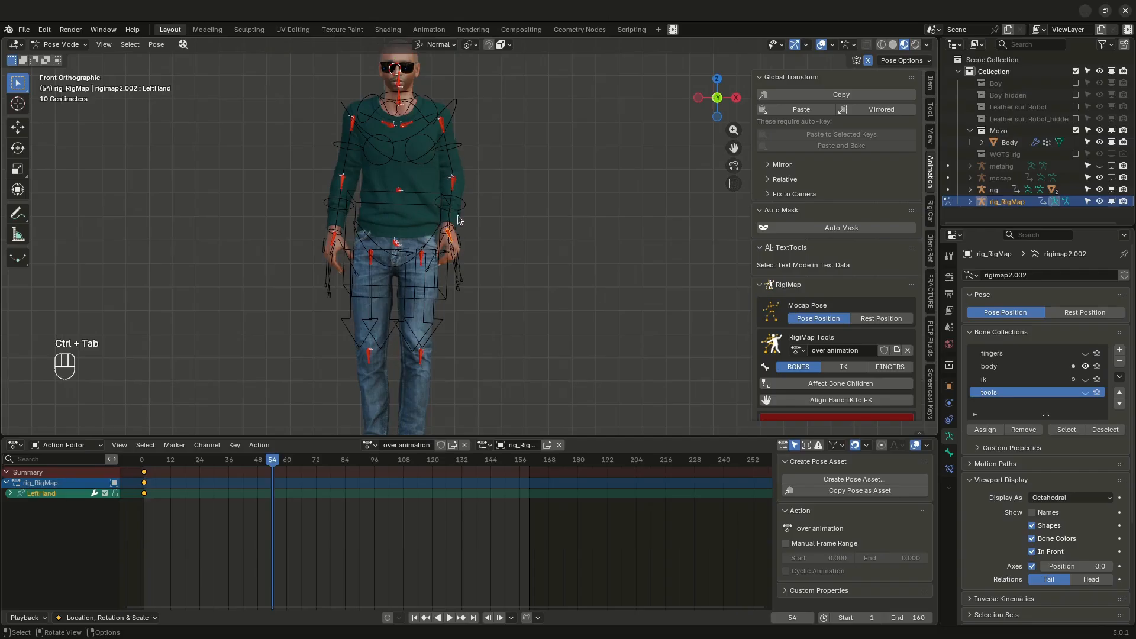
scroll(437, 165, down, 1)
shift+middle_drag(418, 176, 423, 149)
scroll(423, 148, up, 1)
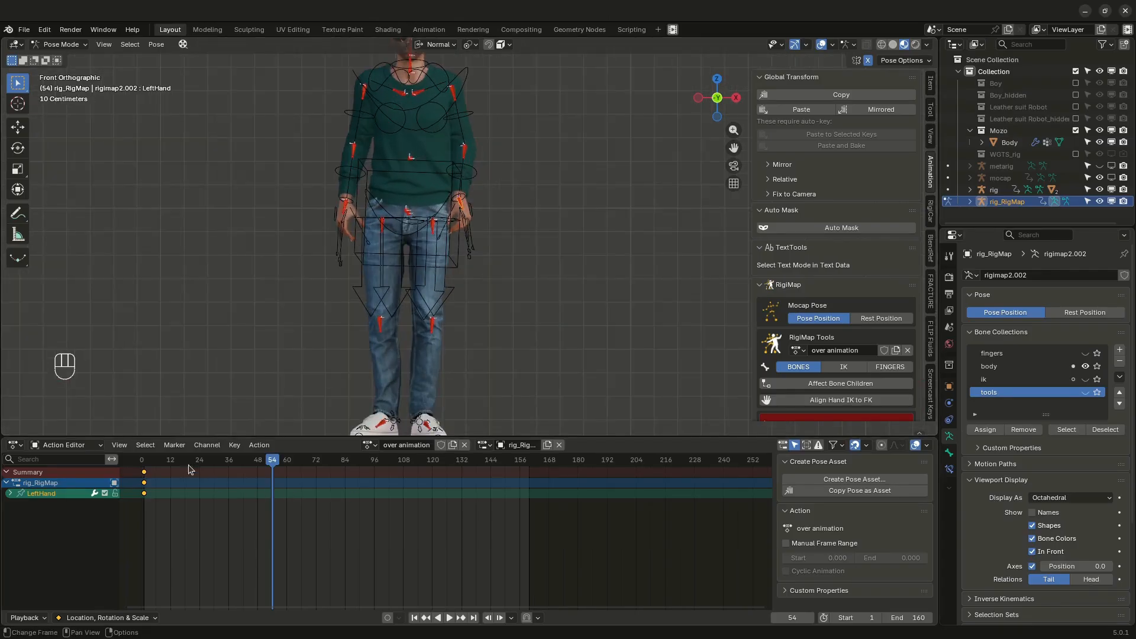
drag(158, 462, 321, 462)
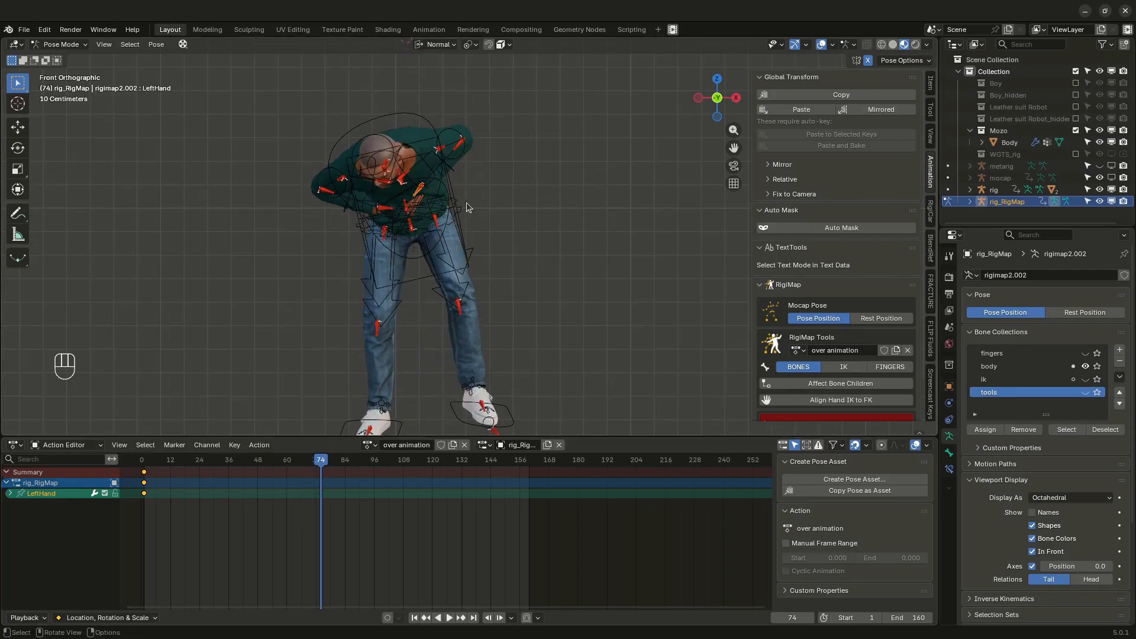
scroll(449, 183, up, 2)
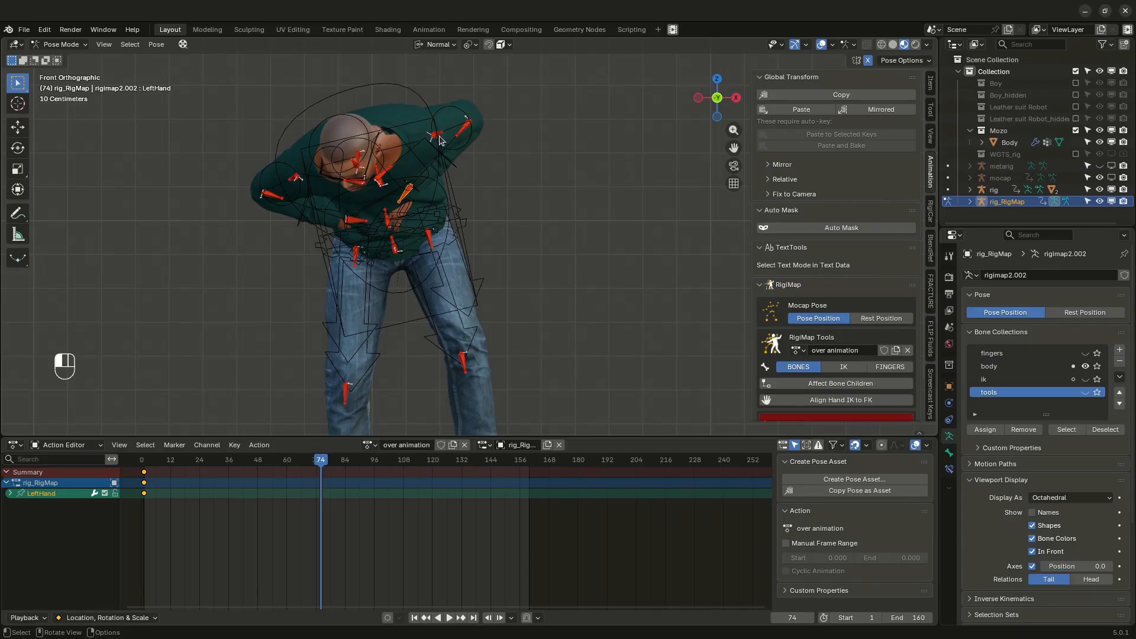
key(r)
key(r)
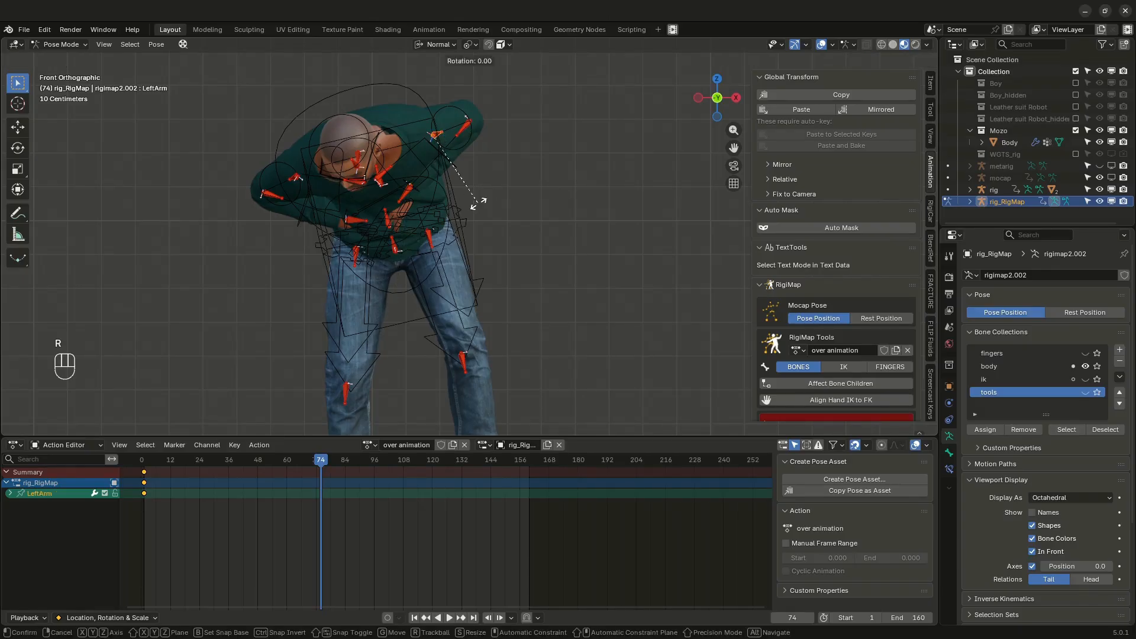
click(476, 202)
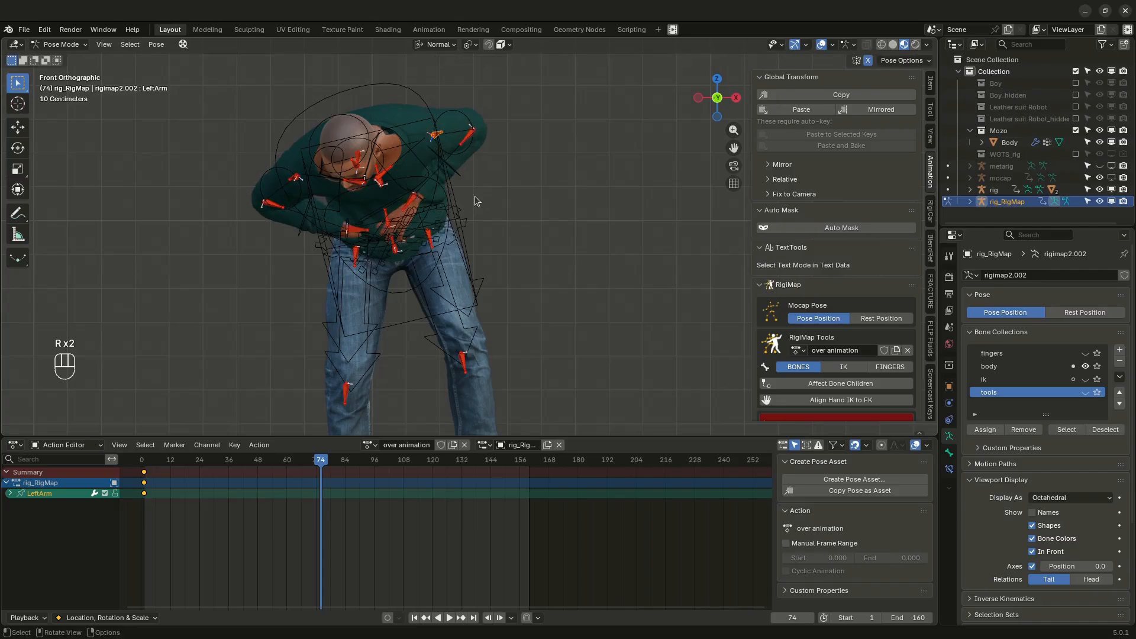
Step: Turn on auto keying and trackball-rotate the LeftArm bone at frame 76 to lift the arm off the torso
click(387, 618)
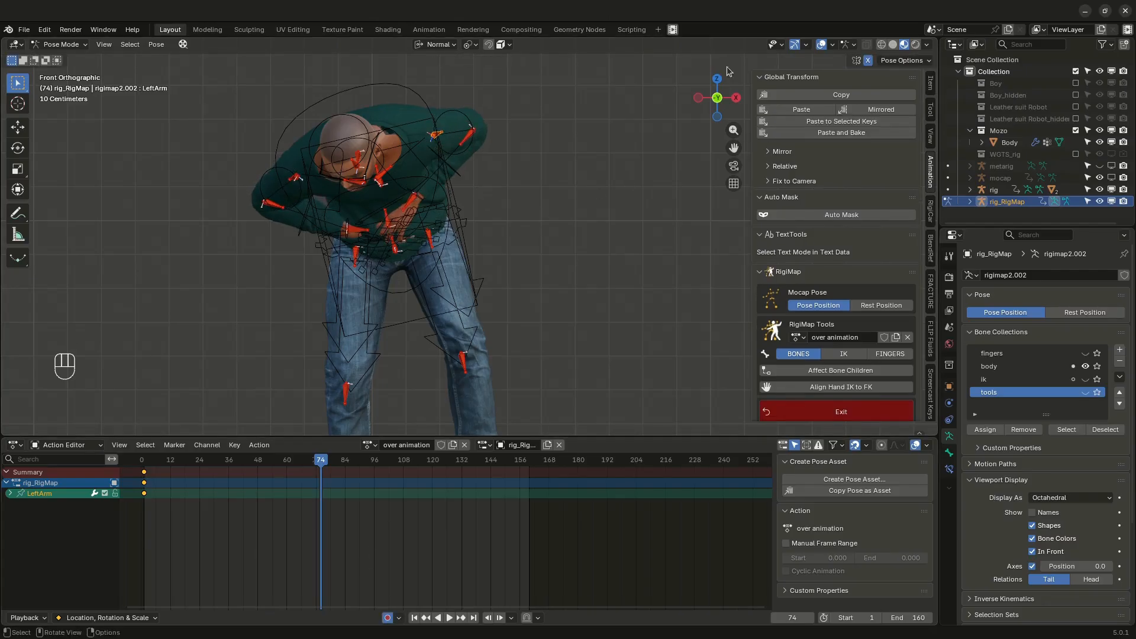
drag(324, 462, 325, 462)
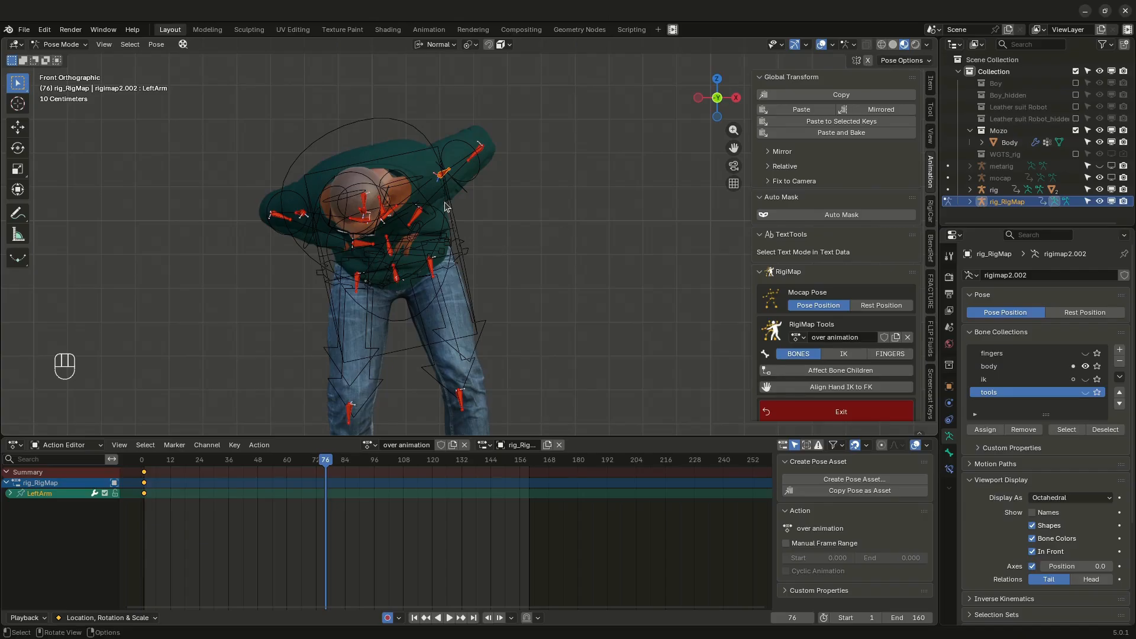
key(r)
key(r)
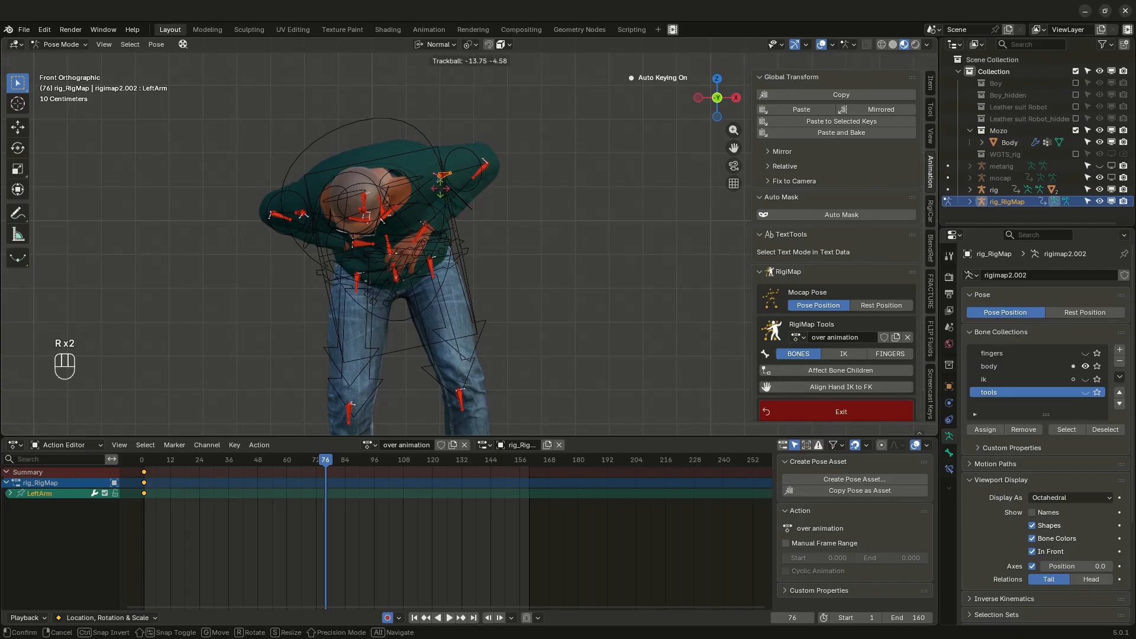
click(440, 190)
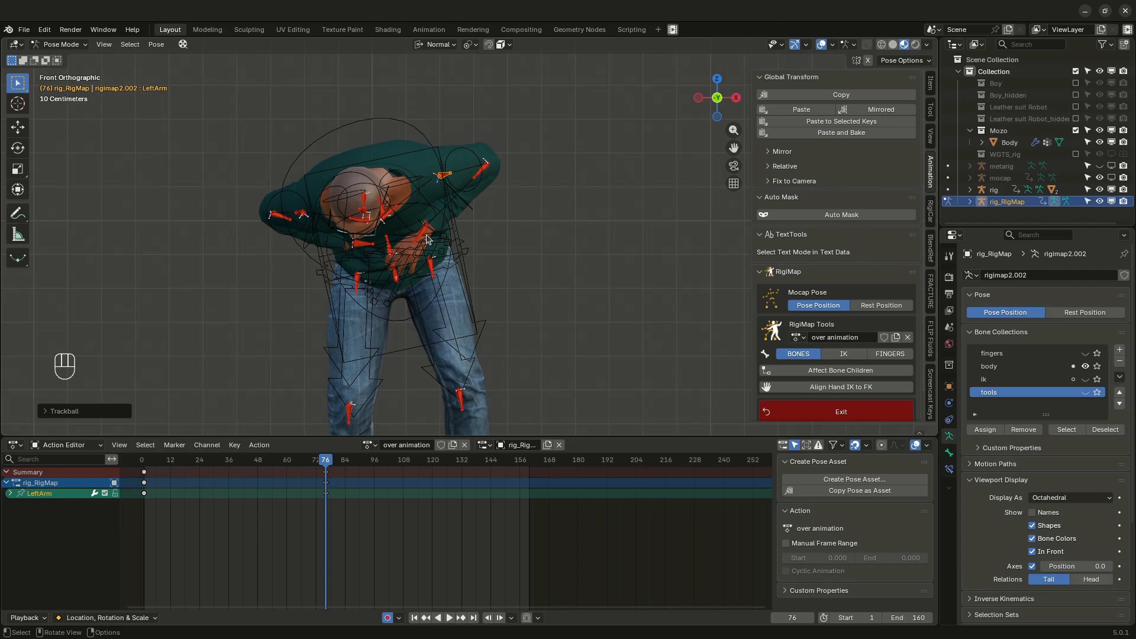
Step: Trackball-rotate the LeftHand bone at frame 76 until the hand rests naturally over the stomach
key(r)
key(r)
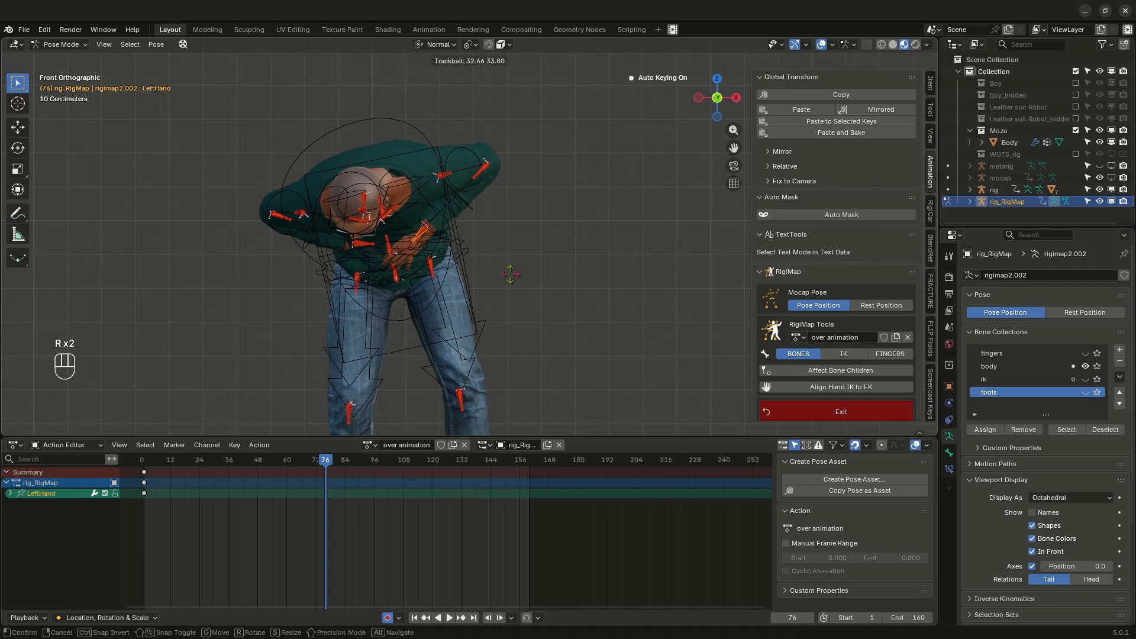
click(511, 277)
middle_drag(503, 272, 398, 188)
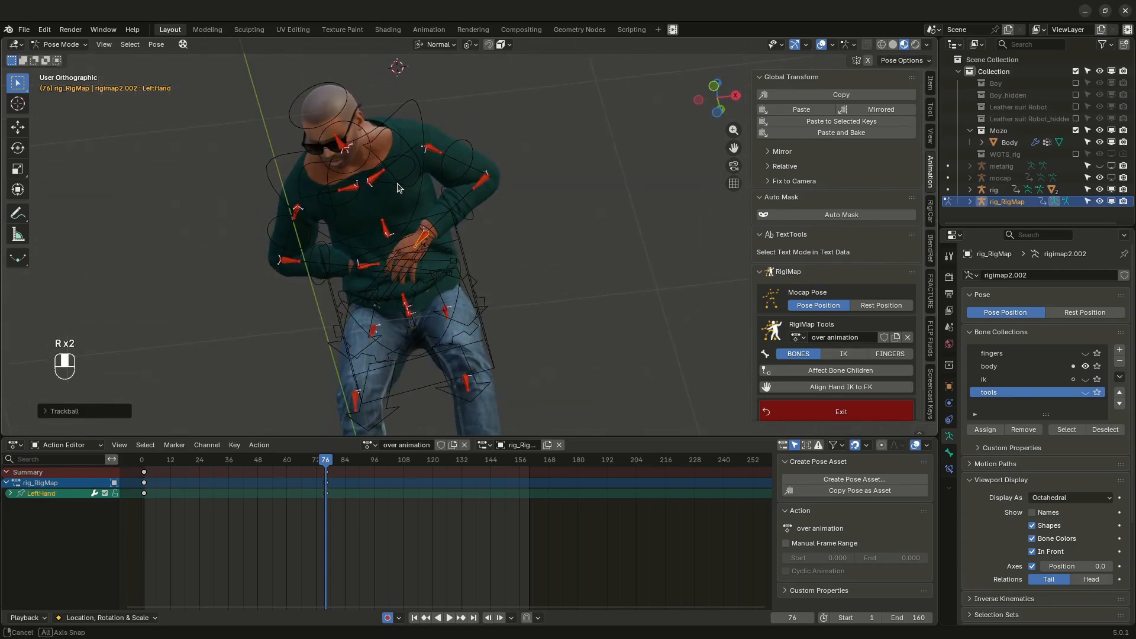
key(r)
key(r)
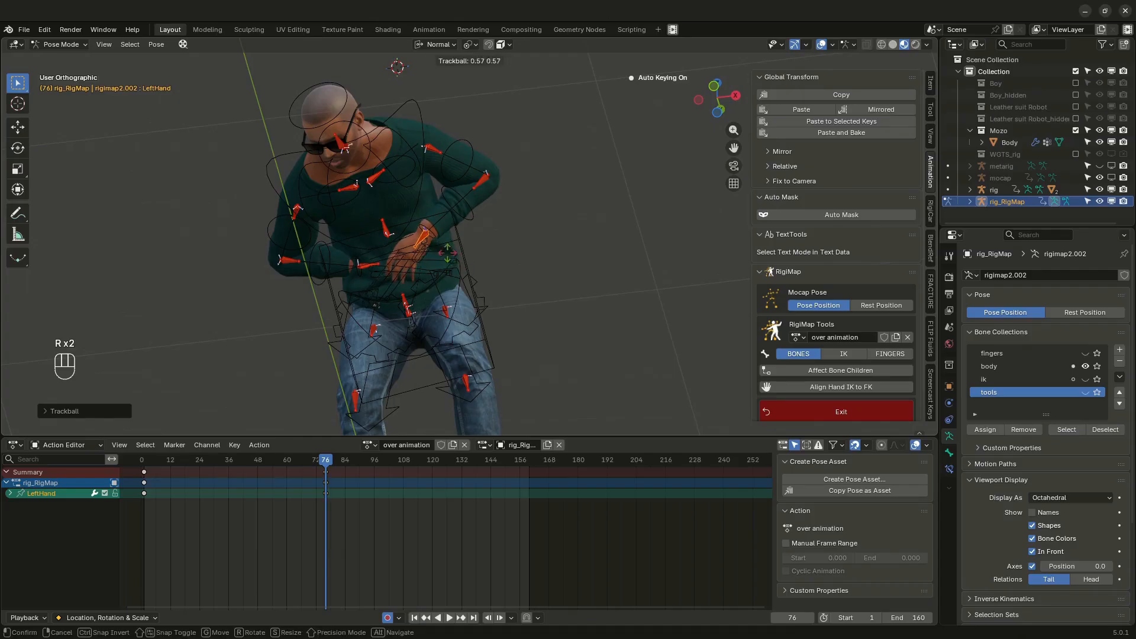
click(420, 227)
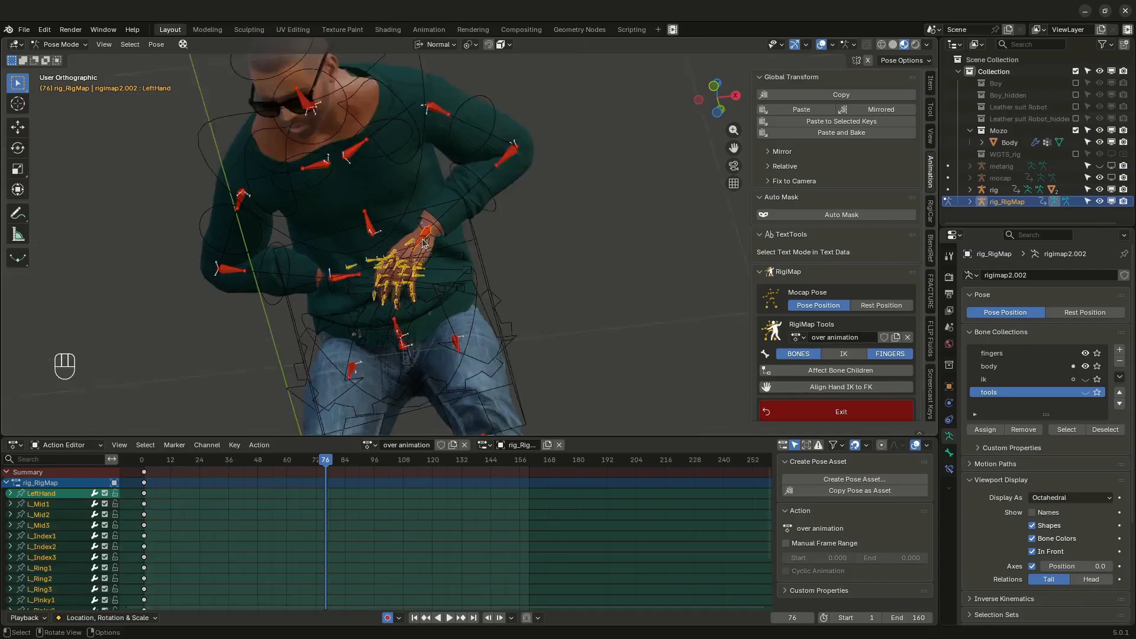
key(r)
key(r)
key(r)
key(r)
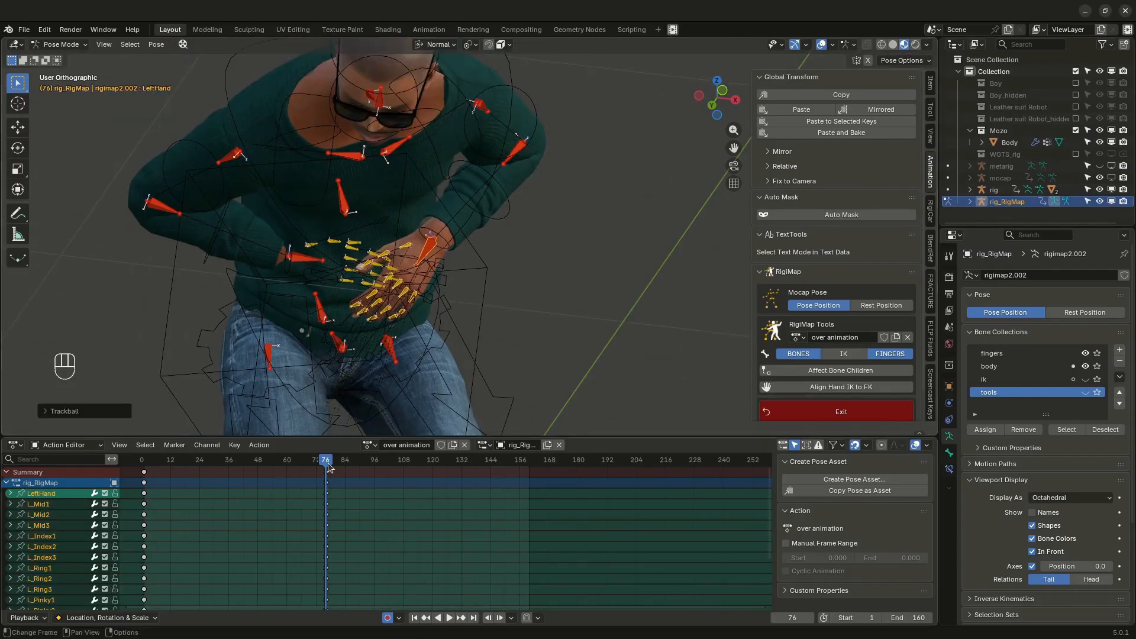
Step: Duplicate the left arm bones' starting keyframes to frame 69 and scrub the timeline to review the transition
drag(327, 461, 302, 461)
shift+click(450, 101)
click(144, 472)
key(shift+d)
click(308, 472)
mouse_move(305, 462)
mouse_down()
mouse_move(317, 462)
mouse_move(300, 462)
mouse_up()
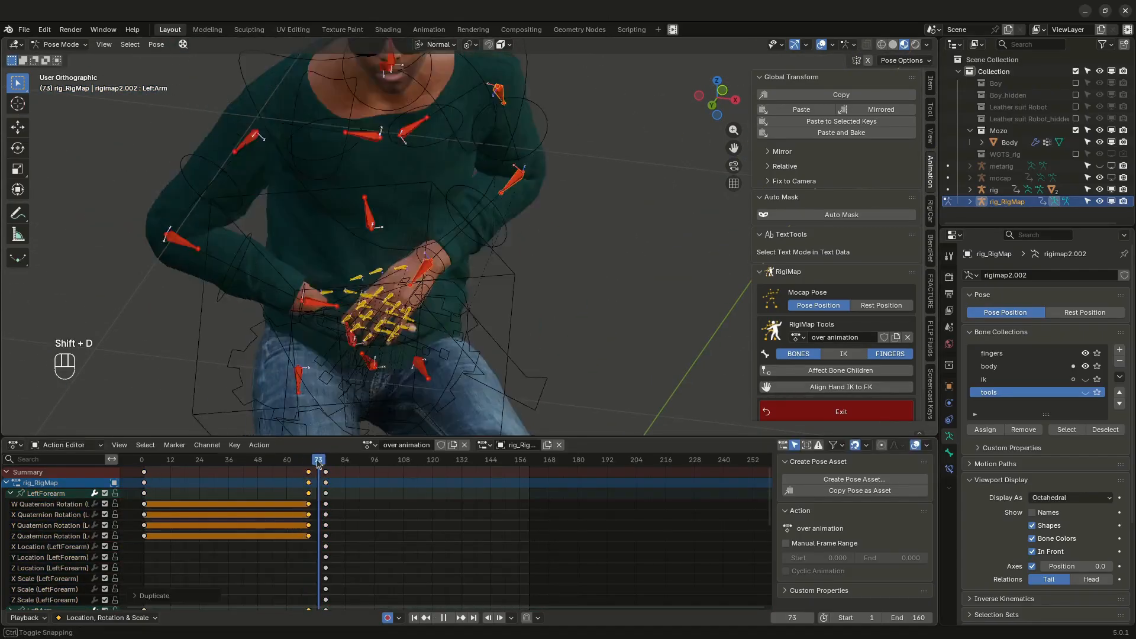
Step: Move the left arm's frame 76 keys to frame 74 and shift the duplicated keys slightly earlier
click(325, 473)
key(g)
click(321, 472)
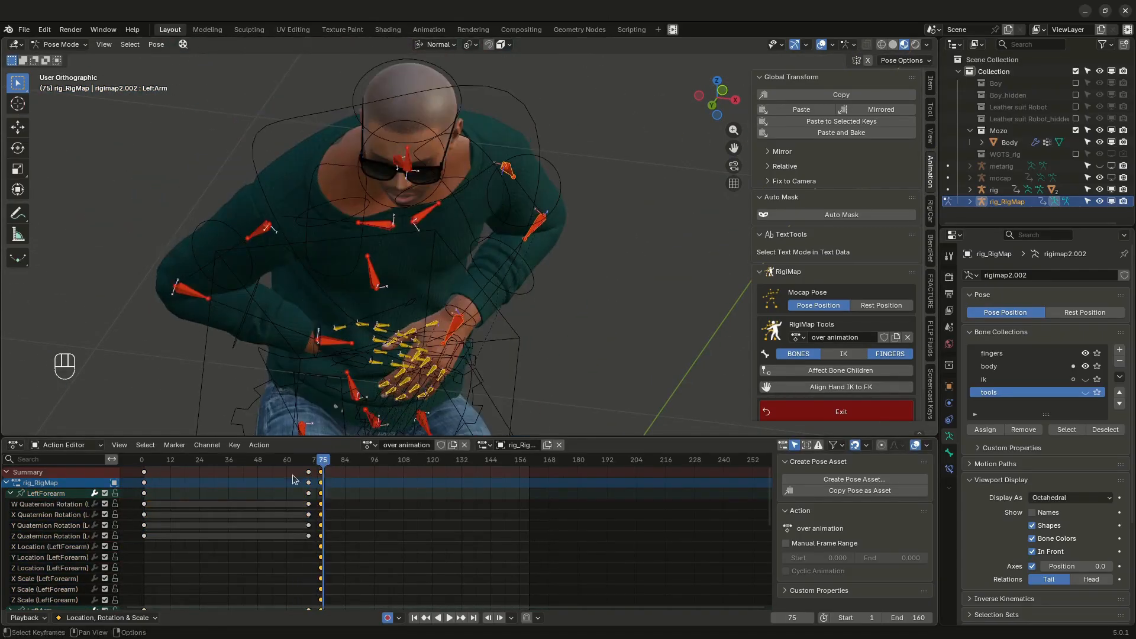
drag(297, 477, 332, 469)
drag(308, 472, 303, 472)
Step: Trackball-rotate the RightHand and RightArm bones at frame 69 to correct the right arm's contact with the body
mouse_move(322, 461)
mouse_down()
mouse_move(432, 460)
mouse_move(308, 460)
mouse_up()
click(349, 249)
key(r)
key(r)
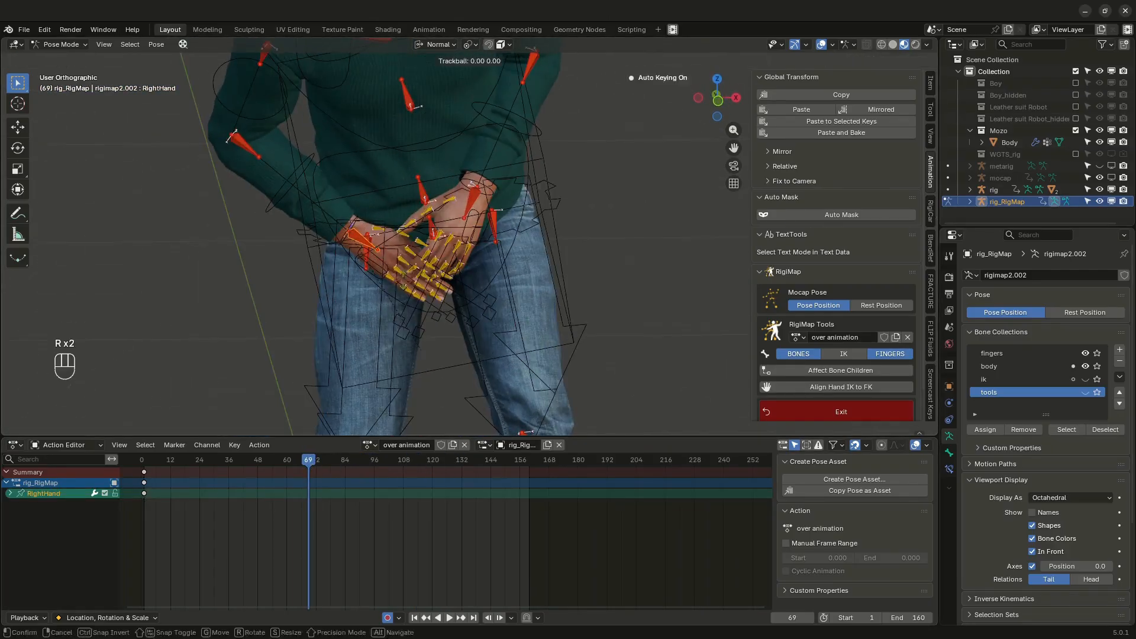
click(355, 248)
key(r)
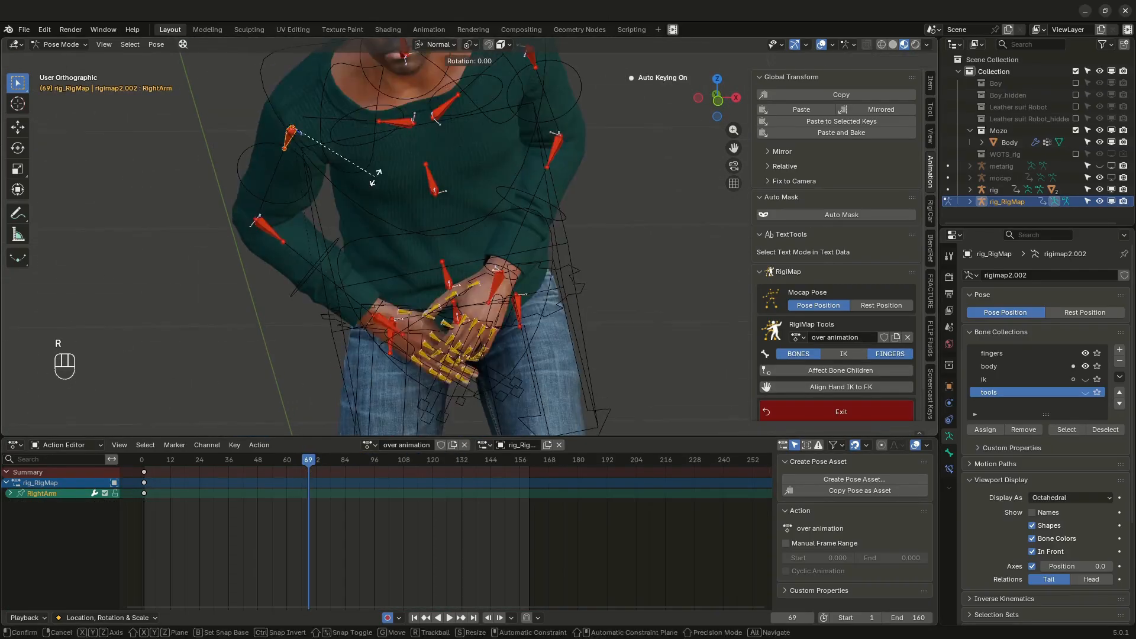
key(r)
click(374, 176)
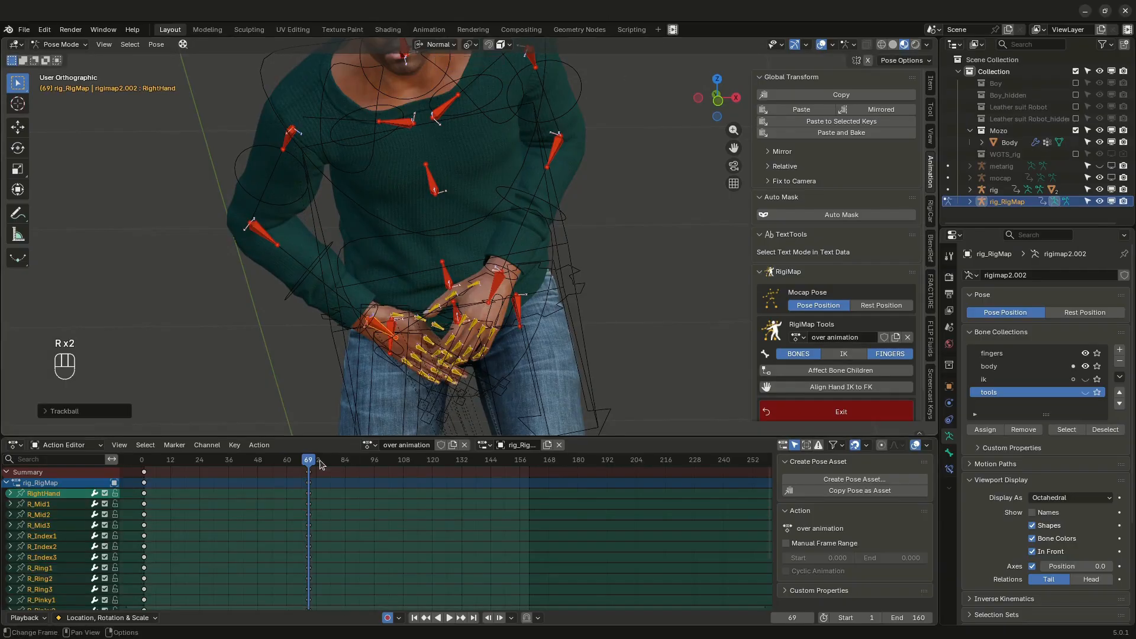
Step: Duplicate the right arm bones' starting keys to frame 59, and rotate the RightForearm and RightHand bones at frame 64
drag(313, 461, 296, 462)
click(144, 473)
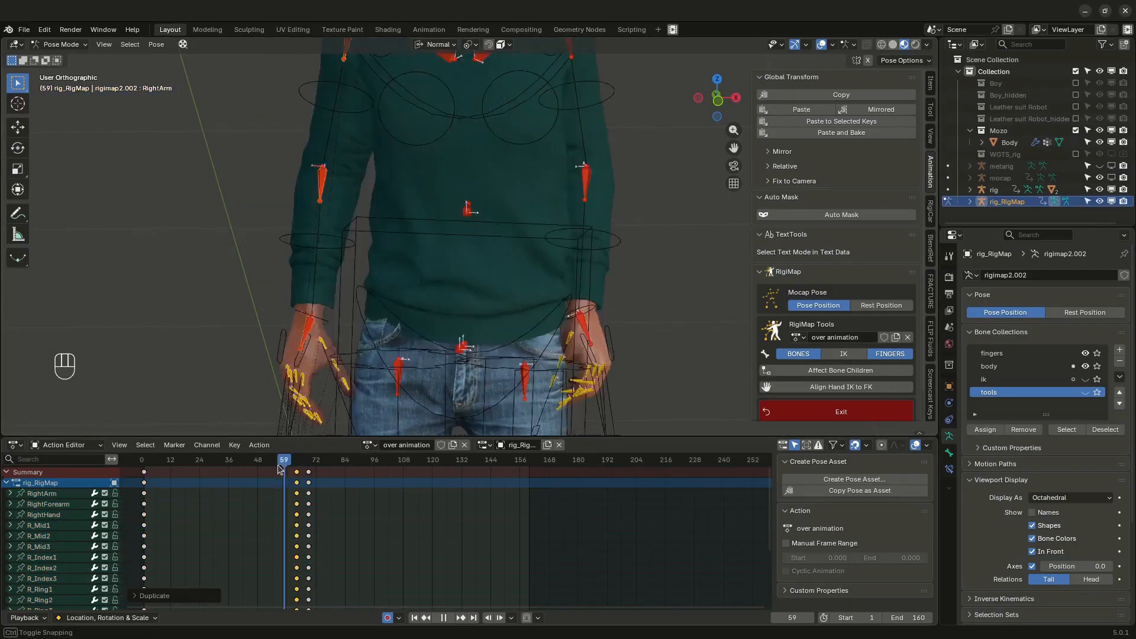
key(r)
key(r)
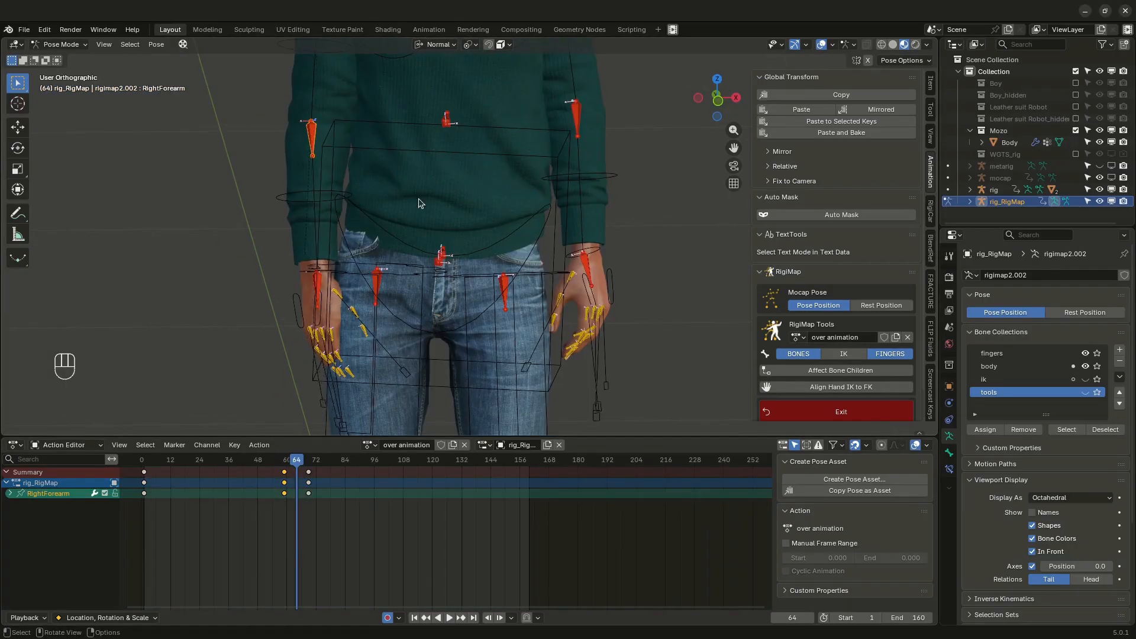
click(297, 290)
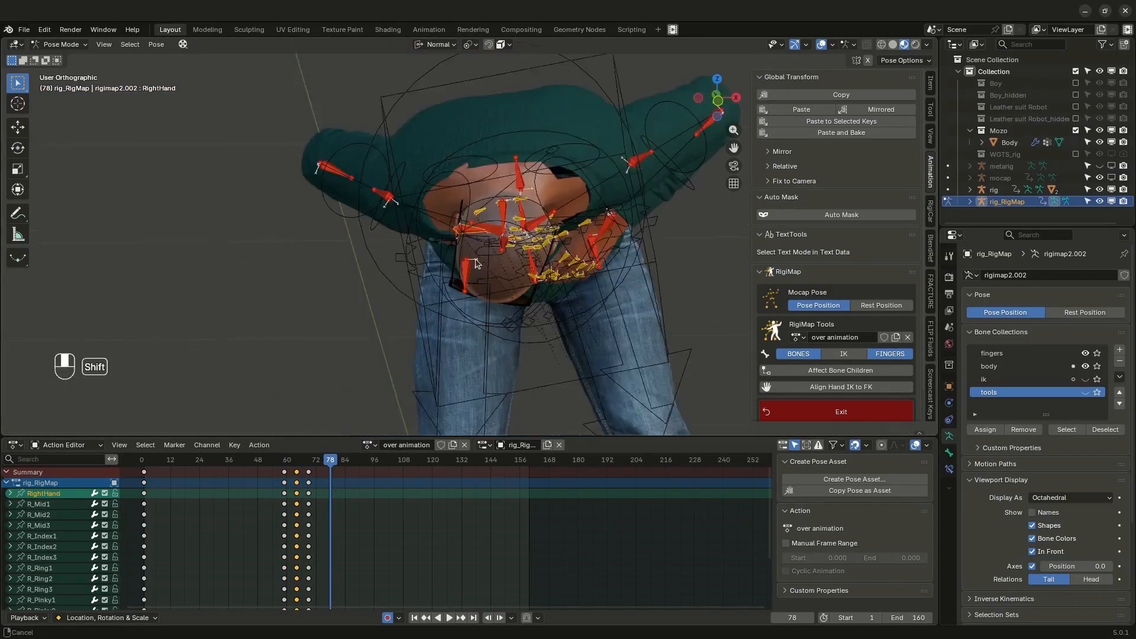
click(424, 137)
key(r)
click(515, 178)
Step: Trackball-rotate the right arm and hand bones at frame 78 to refine the bent-over pose
mouse_move(321, 462)
mouse_down()
mouse_move(373, 462)
mouse_move(318, 462)
mouse_move(361, 463)
mouse_move(330, 462)
mouse_up()
click(509, 243)
key(r)
key(r)
click(521, 249)
click(568, 171)
key(r)
key(r)
click(577, 184)
Step: Trackball-rotate the RightForearm and RightHand bones at about frame 91 as the character drops down
middle_drag(577, 184, 536, 172)
drag(331, 463, 386, 460)
scroll(414, 211, down, 2)
click(476, 207)
key(r)
key(r)
click(474, 226)
click(255, 234)
key(r)
key(r)
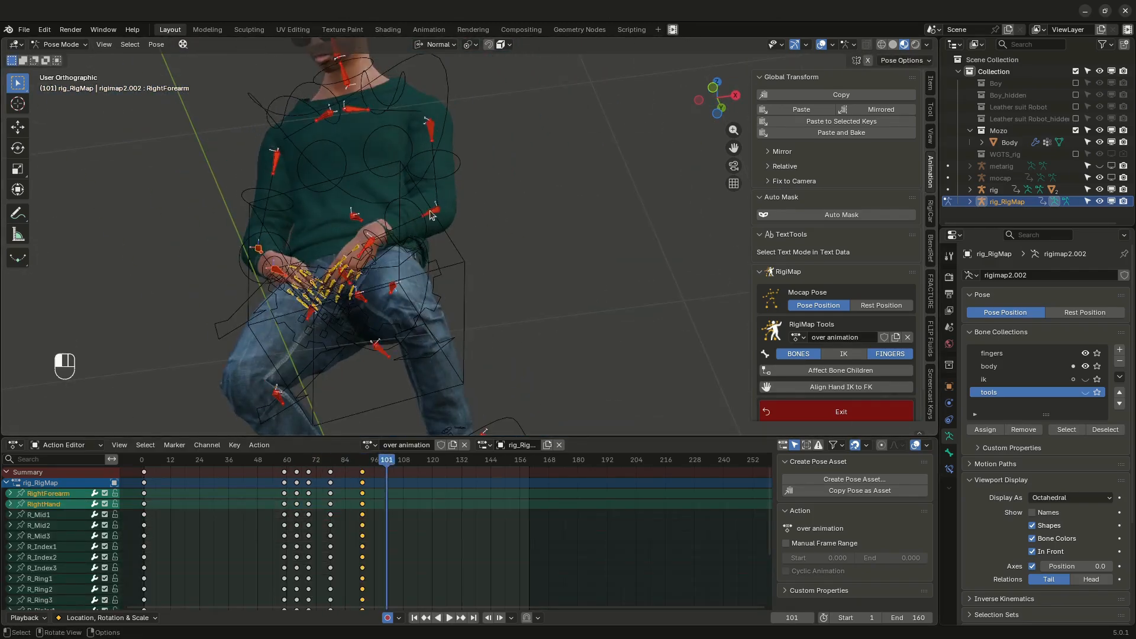
Step: Trackball-rotate an arm bone at frame 101 to adjust the kneeling pose from another angle
middle_drag(331, 237, 349, 184)
click(224, 166)
key(r)
key(r)
click(237, 177)
Step: Scrub ahead and play back the animation to review the arm corrections
drag(386, 460, 458, 460)
scroll(379, 242, down, 3)
key(space)
key(space)
Step: Split off a second 3D viewport, hide its toolbar and sidebar, turn off its overlays, and frame the character
drag(5, 41, 267, 71)
key(n)
key(t)
scroll(151, 44, down, 5)
click(151, 44)
scroll(118, 237, up, 3)
shift+middle_drag(88, 236, 168, 249)
Step: Play back the animation, and rotate the arm and hand bones that need correction at about frame 97
click(274, 462)
key(space)
key(space)
drag(388, 461, 377, 461)
scroll(514, 249, up, 7)
middle_drag(408, 151, 390, 151)
click(470, 242)
key(r)
key(r)
click(467, 252)
click(592, 254)
key(r)
click(583, 257)
Step: Go to frame 122, switch to the right orthographic view, and show the IK bones alongside the body and finger bones
key(space)
drag(343, 464, 438, 462)
key(KP_1)
key(KP_3)
scroll(450, 379, down, 7)
shift+click(844, 353)
Step: Adjust the Hips.IK control's position and rotation, then copy its pose and paste it on another frame
click(658, 258)
key(g)
right_click(660, 259)
key(g)
click(520, 282)
key(r)
key(r)
click(520, 280)
key(ctrl+c)
key(ctrl+v)
click(620, 342)
key(g)
click(623, 345)
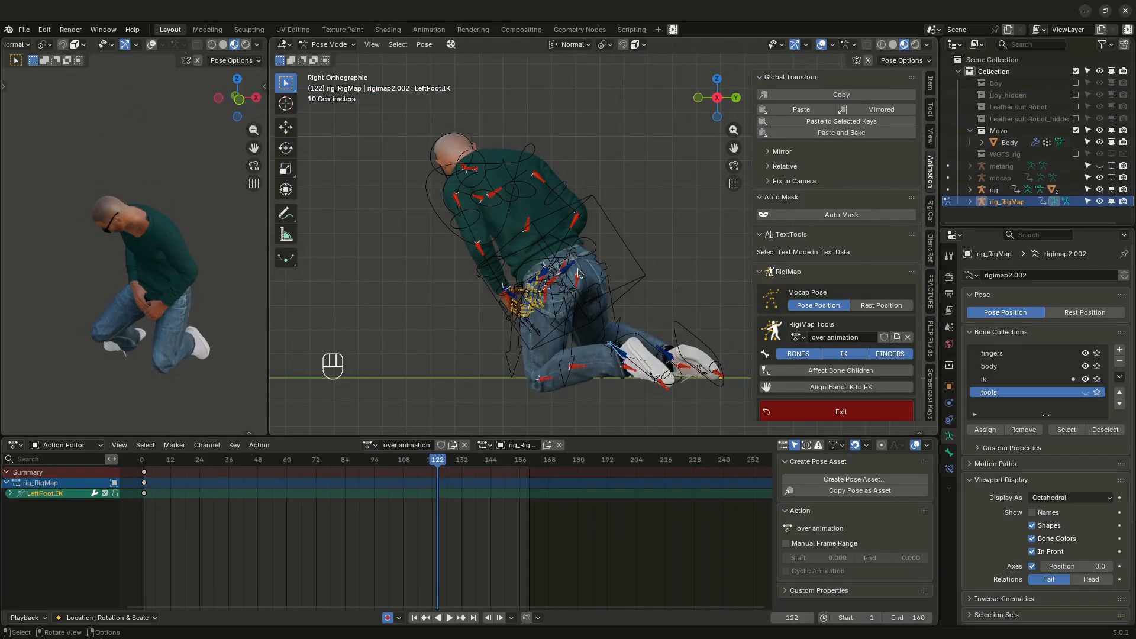
Step: Rotate the Hips.IK control at key frames between 122 and 140 to align the falling body with the ground
key(KP_1)
mouse_move(437, 461)
mouse_down()
mouse_move(419, 463)
mouse_move(457, 465)
mouse_up()
middle_drag(532, 284, 474, 284)
scroll(474, 284, up, 2)
key(KP_1)
click(456, 462)
key(KP_3)
drag(456, 462, 480, 461)
key(r)
click(585, 246)
key(r)
click(580, 249)
drag(481, 462, 474, 442)
key(r)
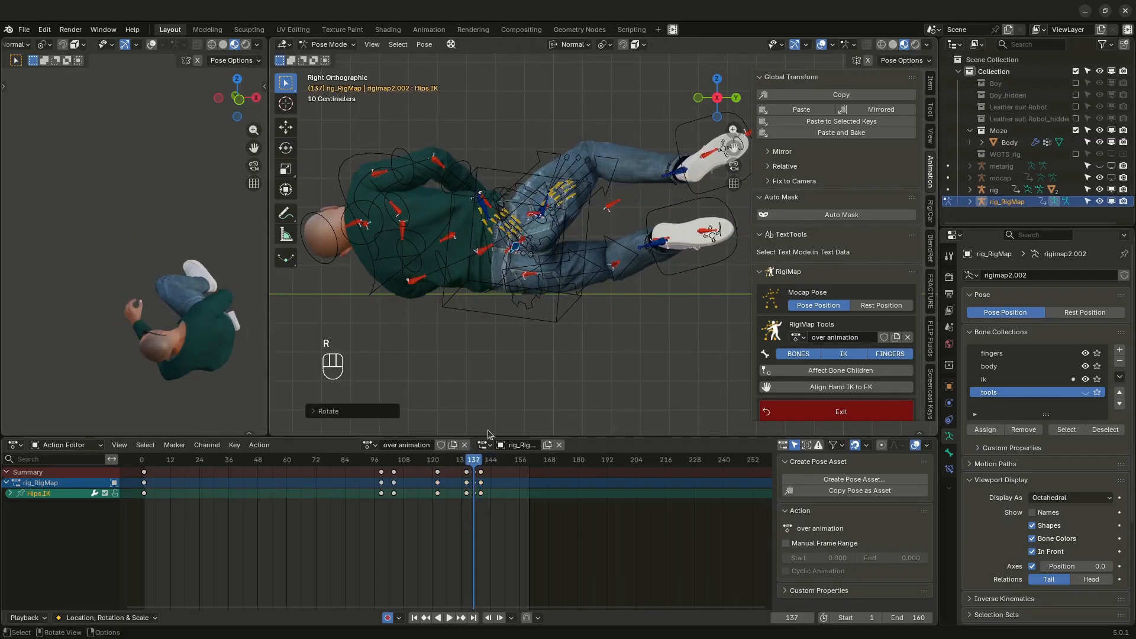
click(487, 432)
Step: Play back the fall, and scrub through the opening walk from the side to examine the foot contact
click(413, 461)
key(space)
key(space)
click(158, 462)
drag(151, 467, 148, 462)
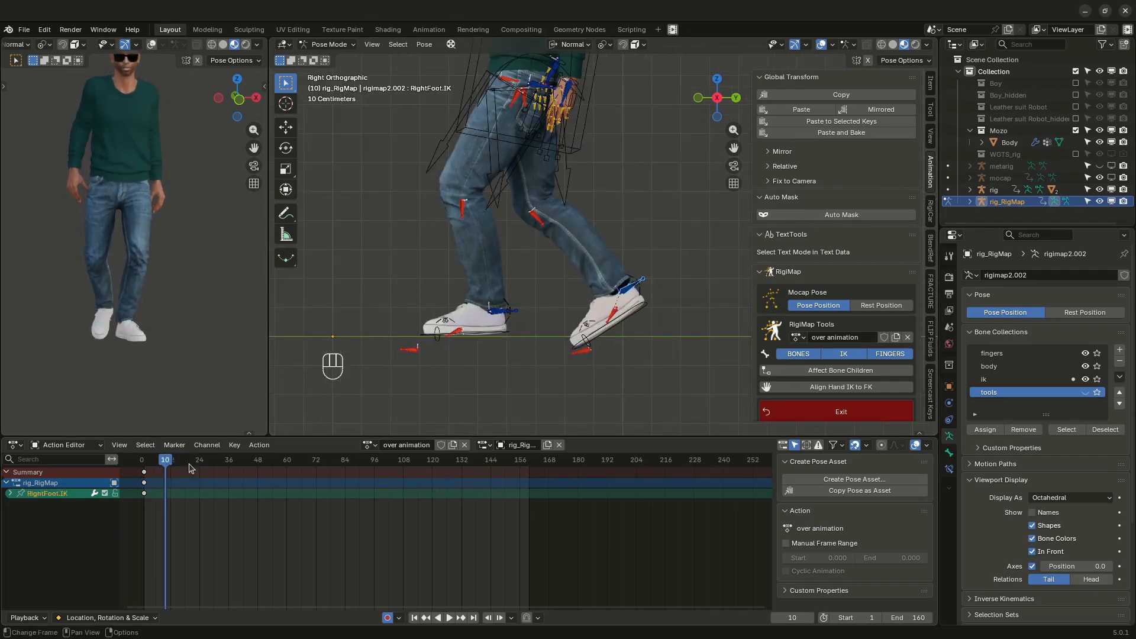
drag(147, 461, 330, 465)
Step: Undo the last two changes, select the foot IK controls, and insert a keyframe on them
key(ctrl+z)
key(ctrl+z)
shift+click(637, 319)
key(k)
click(643, 341)
Step: Move the foot IK controls in the side view to correct how the feet meet the ground
click(604, 311)
key(g)
key(g)
click(542, 312)
key(g)
click(331, 414)
key(g)
click(374, 423)
click(500, 296)
key(g)
click(515, 314)
Step: Duplicate the foot IK control's starting key to about frame 21, then paste the copied pose and reposition the foot
click(145, 474)
key(shift+d)
click(193, 475)
key(g)
click(450, 331)
key(ctrl+v)
scroll(485, 332, up, 3)
key(g)
click(490, 333)
Step: Move the LeftFoot.IK control onto the ground, and duplicate its keys, holding the pose from about frame 40 to 71
click(515, 278)
key(g)
click(491, 296)
click(206, 473)
key(shift+d)
click(497, 275)
click(237, 477)
key(shift+d)
click(313, 477)
Step: Rotate and move the LeftFoot.IK control at frame 78 to set the foot against the ground
key(r)
click(597, 317)
key(g)
click(595, 333)
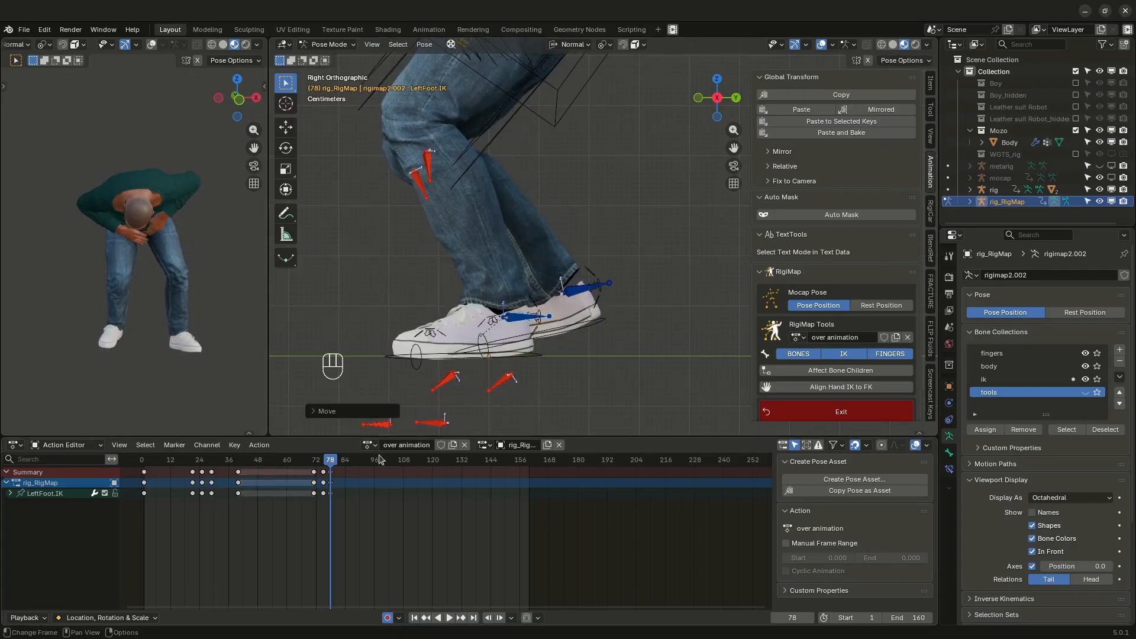
Step: Delete the LeftFoot.IK key near frame 75 and shift the neighbouring key along the timeline
key(space)
key(space)
click(321, 463)
click(323, 473)
key(x)
click(325, 477)
key(g)
click(328, 473)
Step: Duplicate the foot IK key to about frame 88 and reposition the foot control against the ground
drag(335, 463, 427, 465)
key(shift+d)
click(355, 472)
key(g)
key(g)
click(451, 344)
Step: Move the foot IK control and trackball-rotate it at about frame 118 to correct the kneeling foot
shift+middle_drag(450, 331, 584, 333)
key(g)
click(586, 331)
key(r)
key(r)
Step: Reposition the foot IK control at about frames 141 and 150, where the character lies on the ground
drag(427, 464, 484, 462)
shift+middle_drag(367, 308, 537, 292)
key(g)
click(473, 308)
drag(491, 461, 413, 454)
drag(371, 461, 504, 461)
key(g)
click(381, 429)
Step: Copy the foot IK key from about frame 67, paste it and shift the copy to about frame 84
click(355, 461)
click(304, 472)
key(ctrl+c)
key(ctrl+v)
key(g)
click(335, 462)
Step: Move and rotate the foot IK control from about frame 89 onward so the foot follows the ground
click(357, 461)
key(g)
click(446, 327)
key(g)
click(495, 401)
key(r)
click(593, 314)
middle_drag(662, 313, 539, 328)
key(r)
click(536, 340)
Step: Play back the animation and examine the body motion and foot contact, including on the ground plane with the ball
drag(515, 460, 320, 426)
scroll(361, 286, down, 4)
click(361, 286)
drag(390, 461, 287, 450)
key(space)
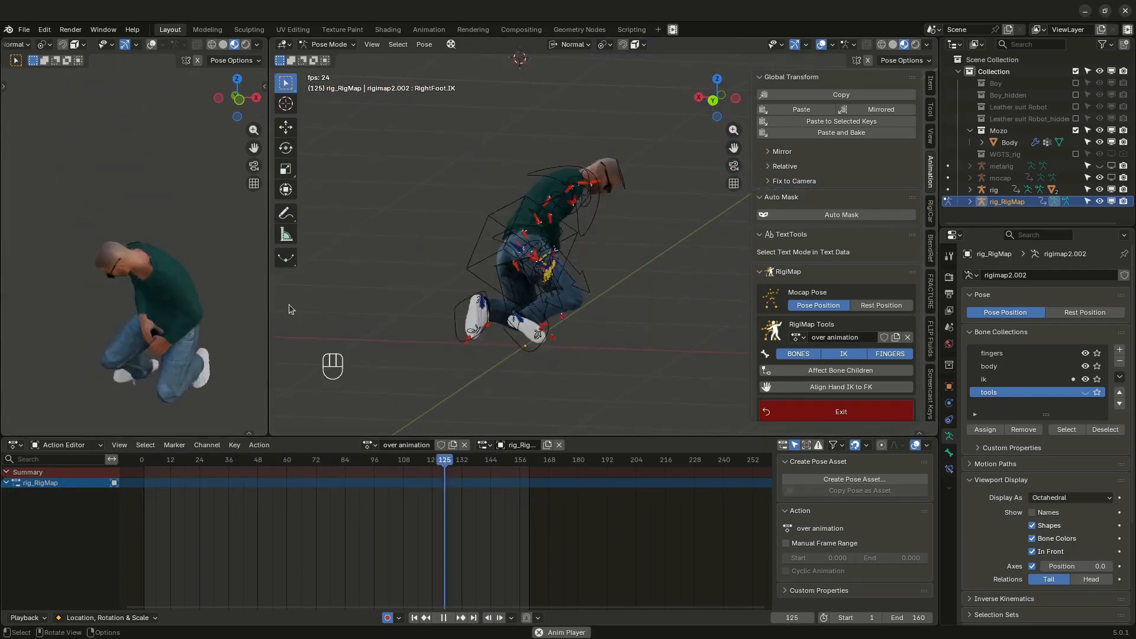
key(space)
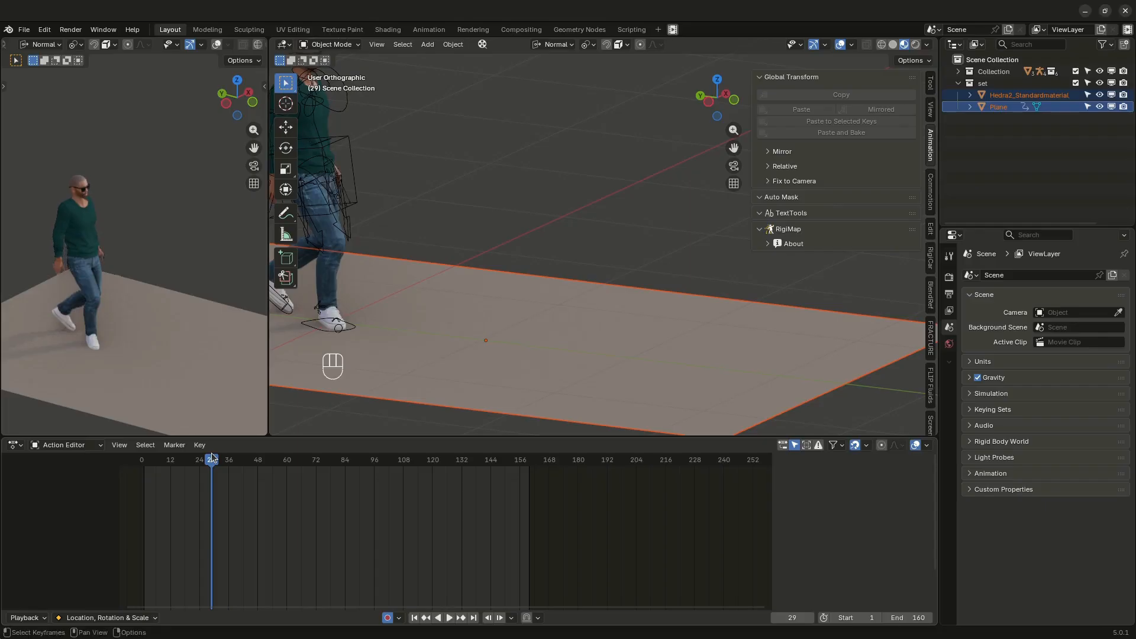
key(space)
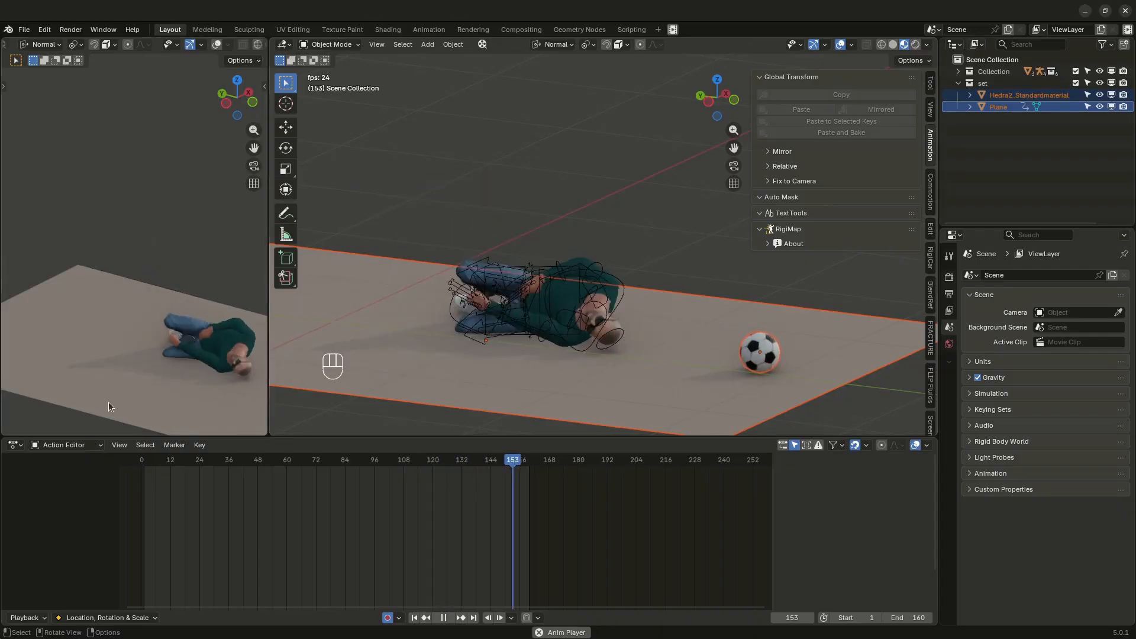
scroll(79, 328, up, 3)
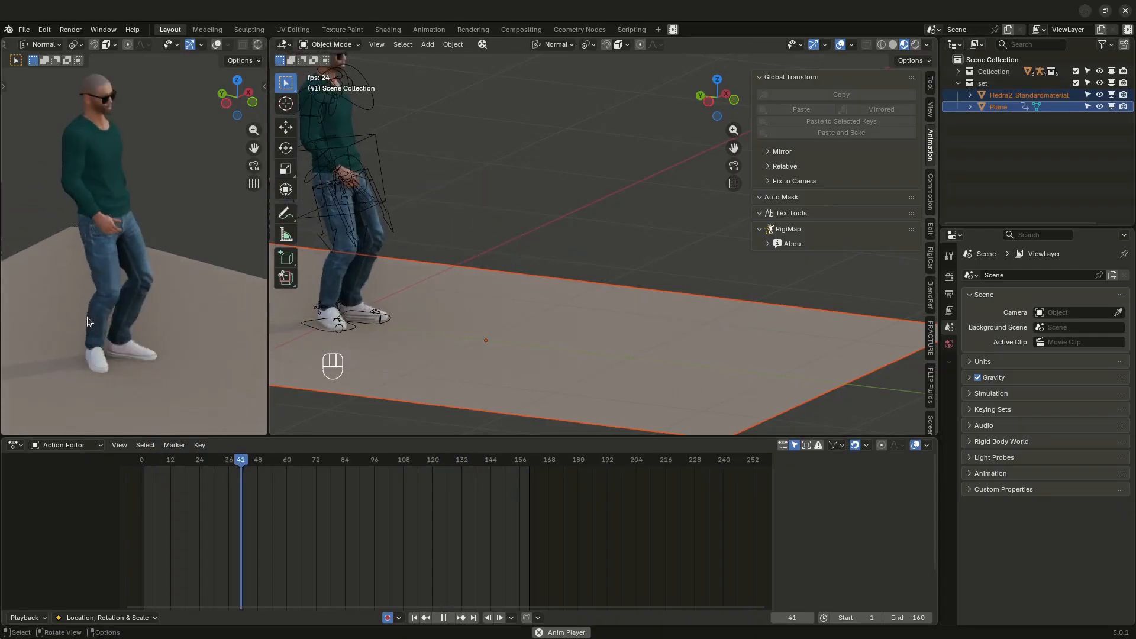
middle_drag(148, 314, 251, 314)
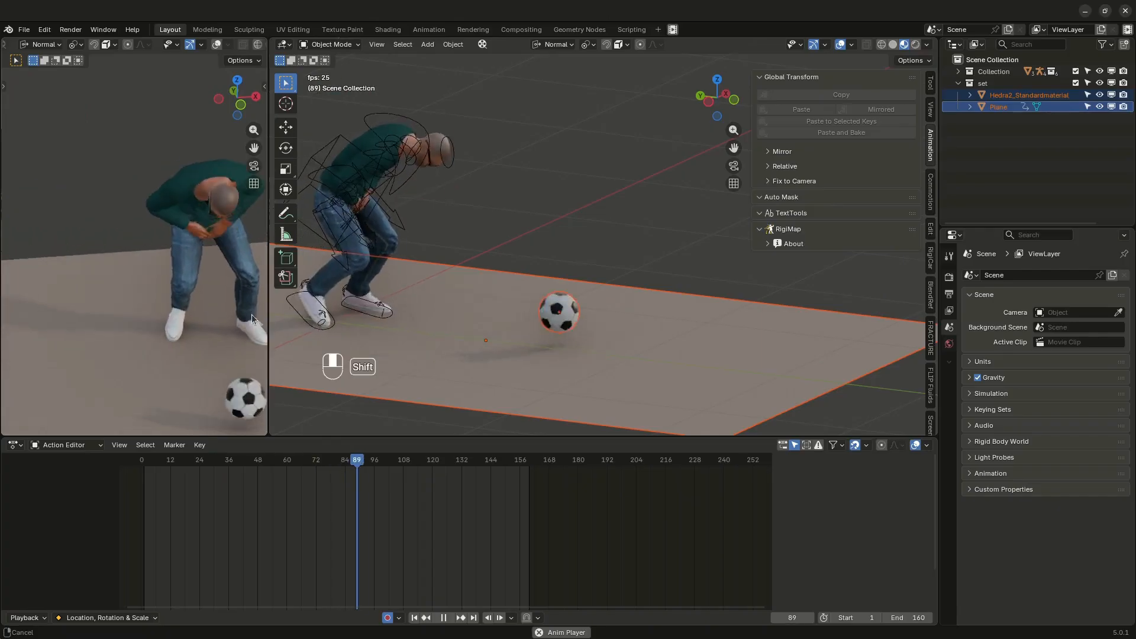
key(space)
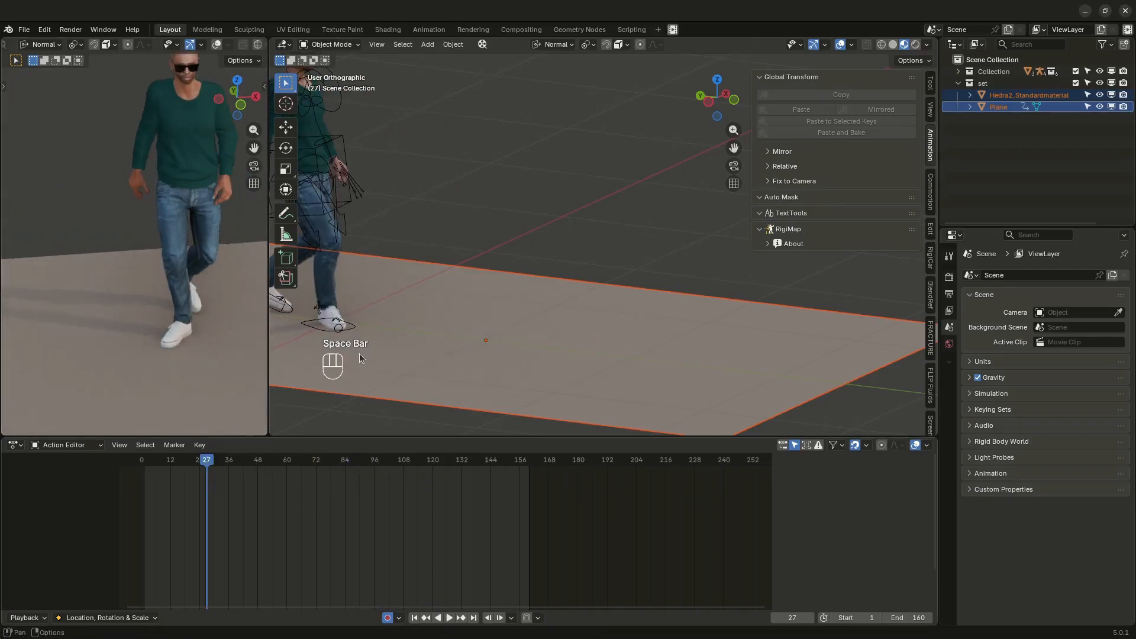
Step: Reopen RigiMap editing on the rig and rotate the RightFoot.IK control around its Z axis at frame 27
click(337, 320)
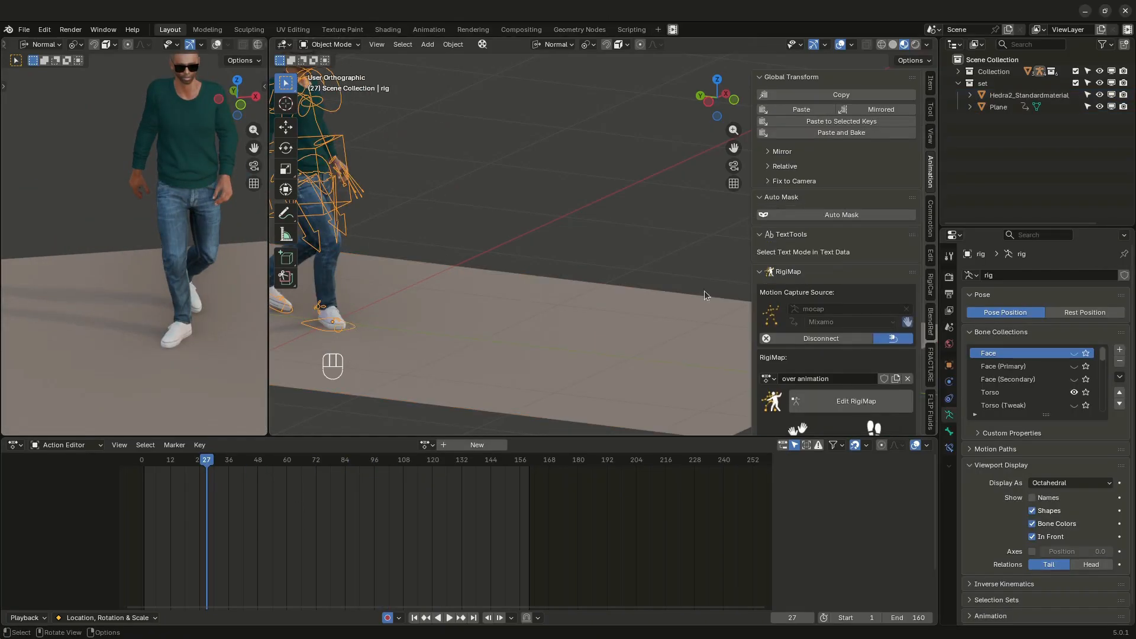
click(855, 401)
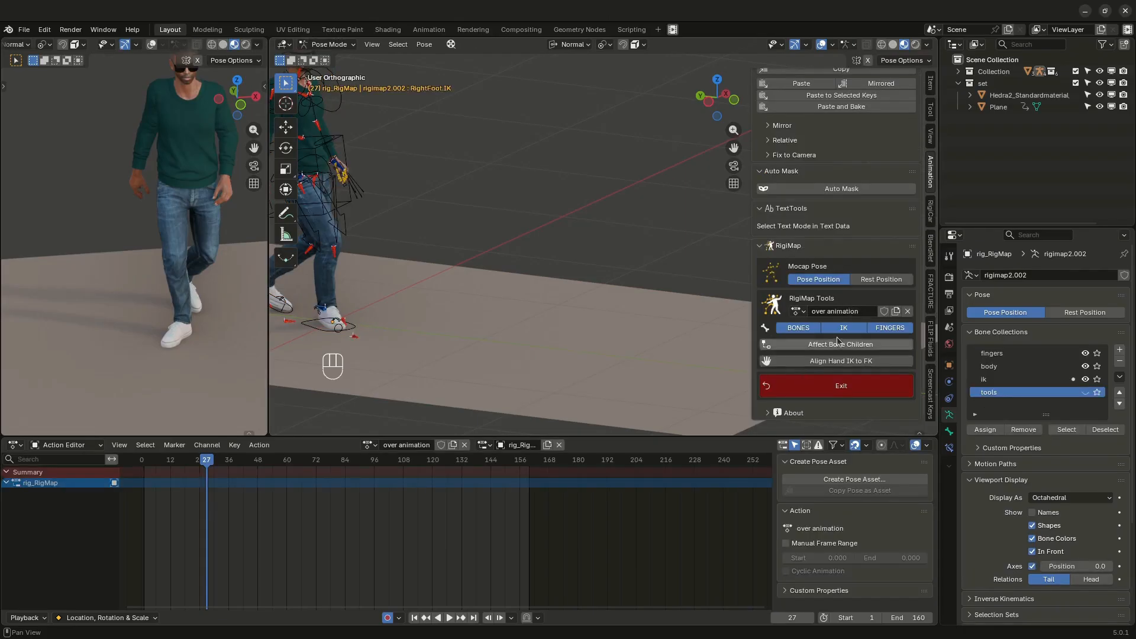
click(315, 309)
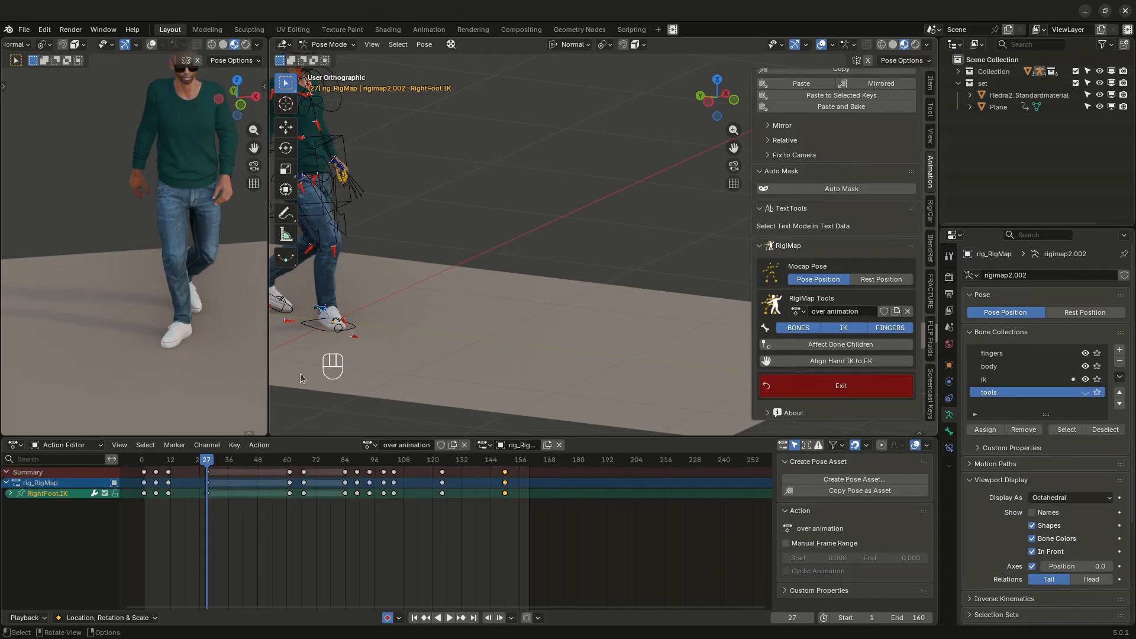
middle_drag(374, 322, 260, 408)
drag(147, 462, 207, 461)
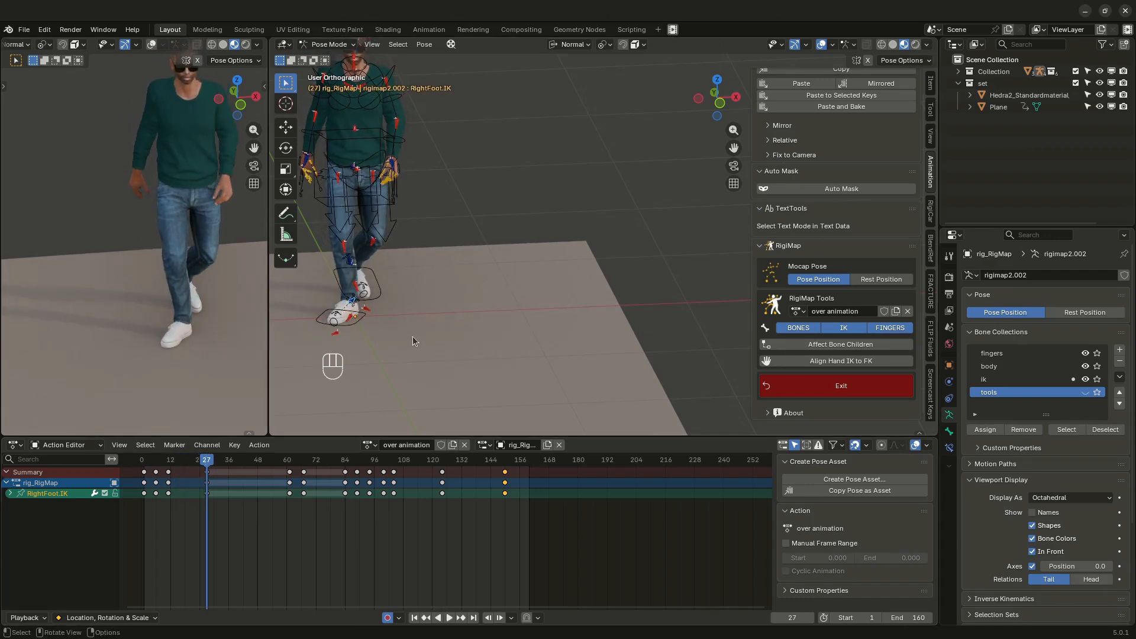
key(r)
key(z)
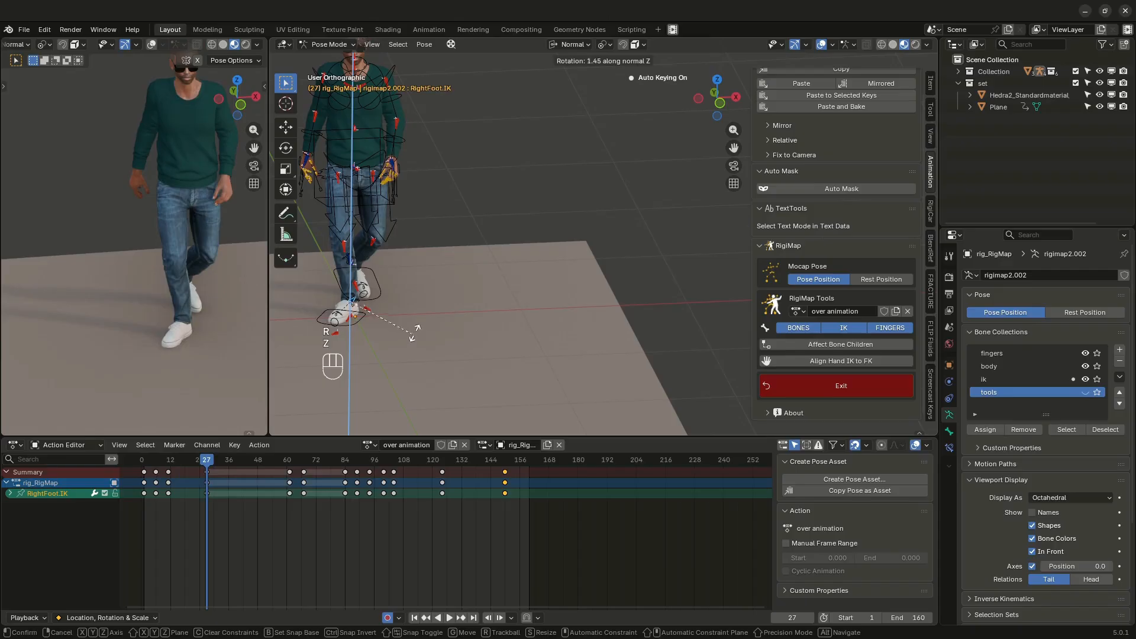
click(422, 319)
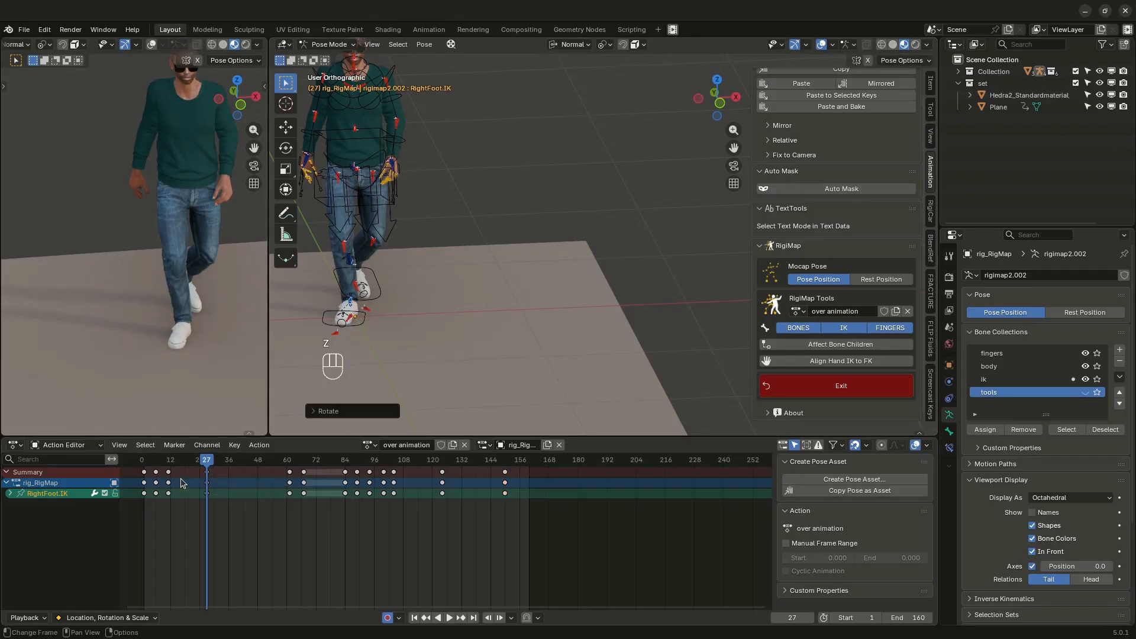
Step: Copy the RightFoot.IK key from frame 27 and paste it at frame 61 to hold the foot pose
drag(207, 461, 289, 461)
key(ctrl+c)
key(ctrl+v)
drag(292, 461, 217, 450)
Step: Try rotating the Hips.IK control in the right side view at frame 31
scroll(413, 303, down, 4)
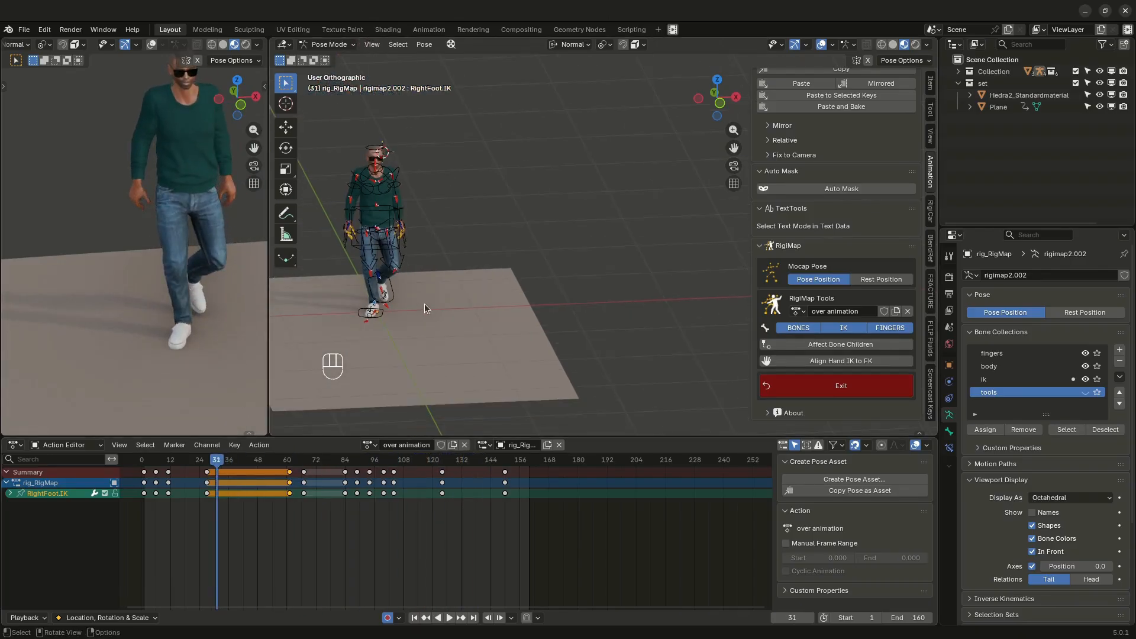
key(KP_1)
key(KP_3)
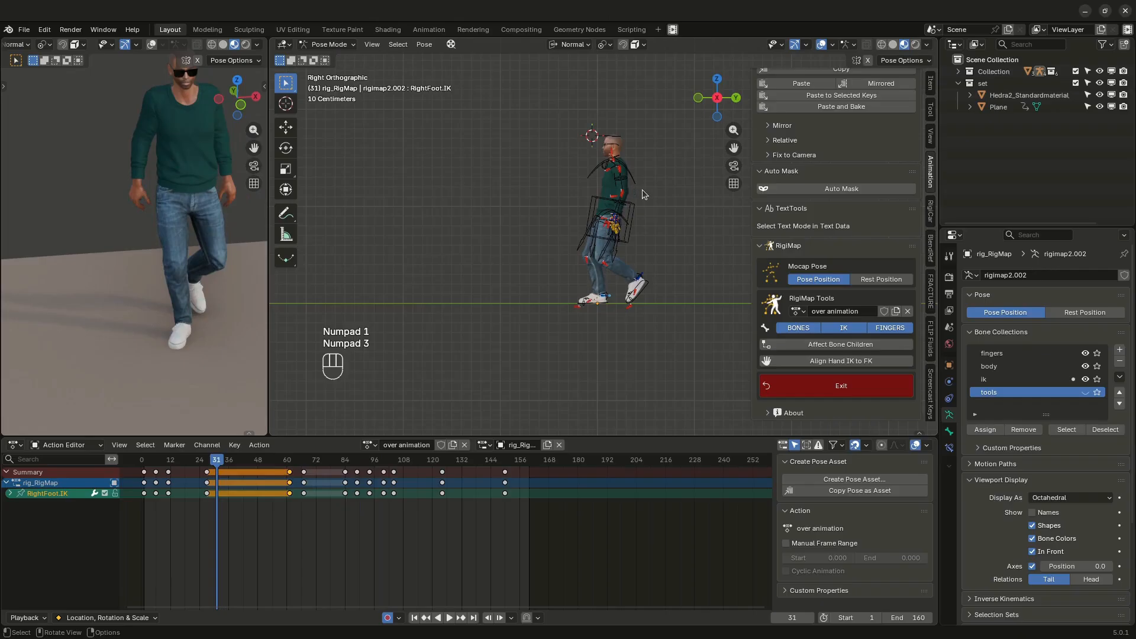
scroll(624, 223, up, 6)
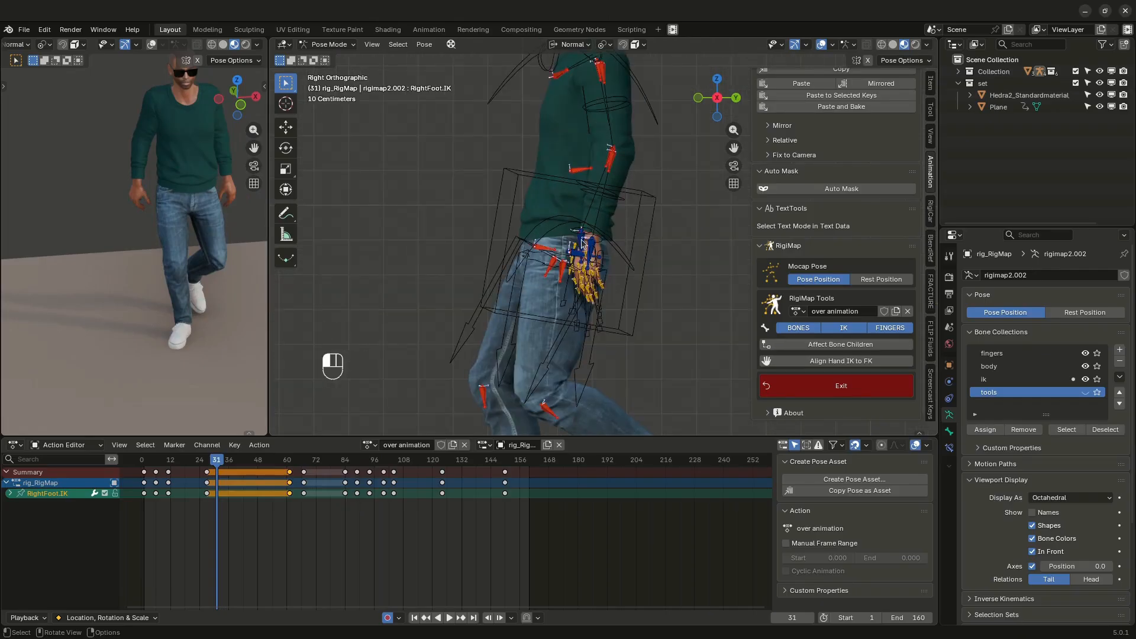
key(r)
click(677, 217)
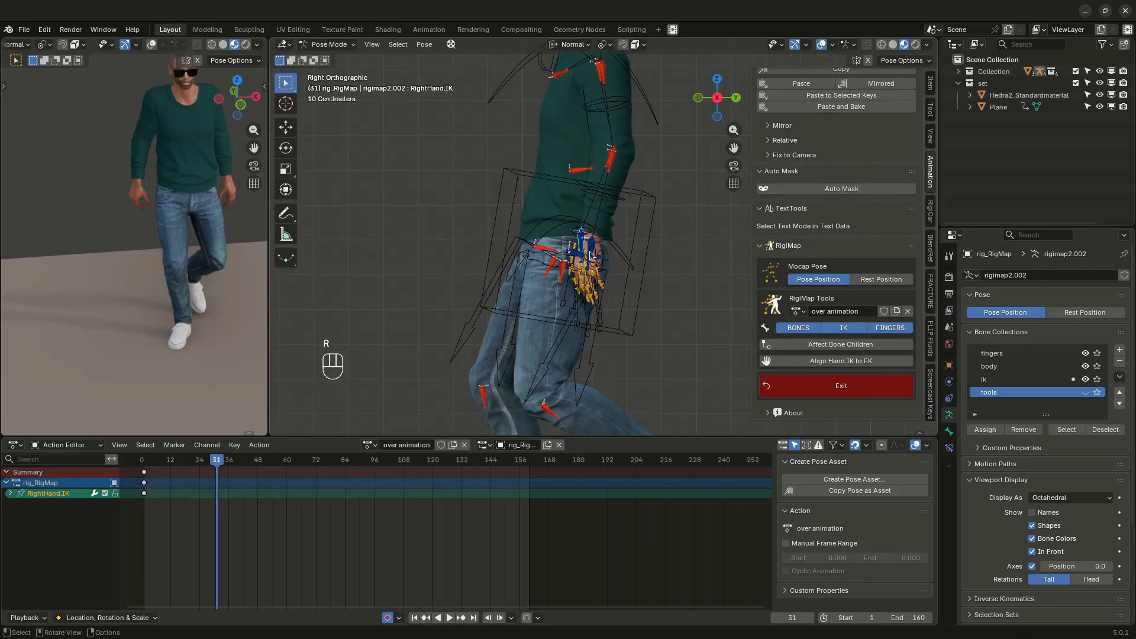
key(r)
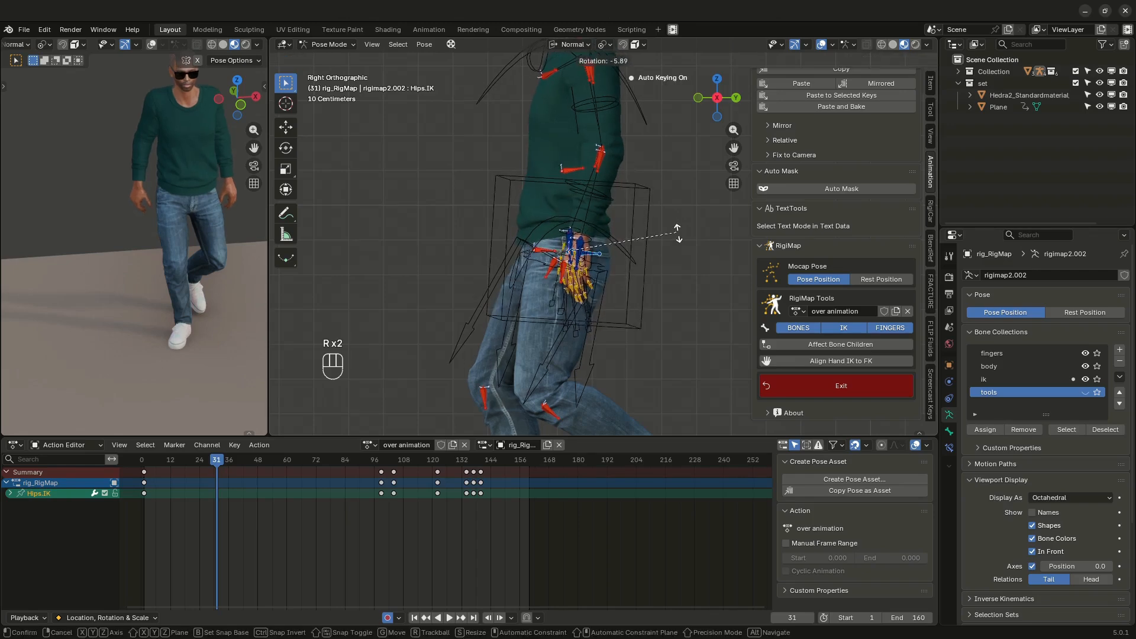
right_click(628, 288)
Step: At frame 57, raise the Hips.IK control about 0.04 m and rotate it about -6 degrees
drag(216, 463, 279, 461)
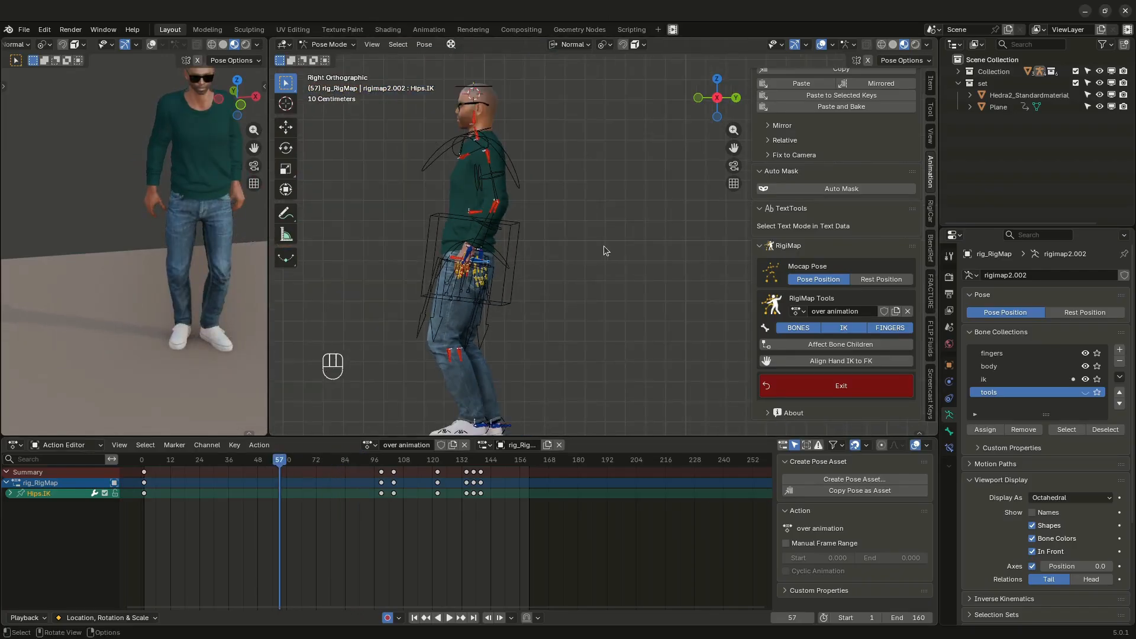
key(g)
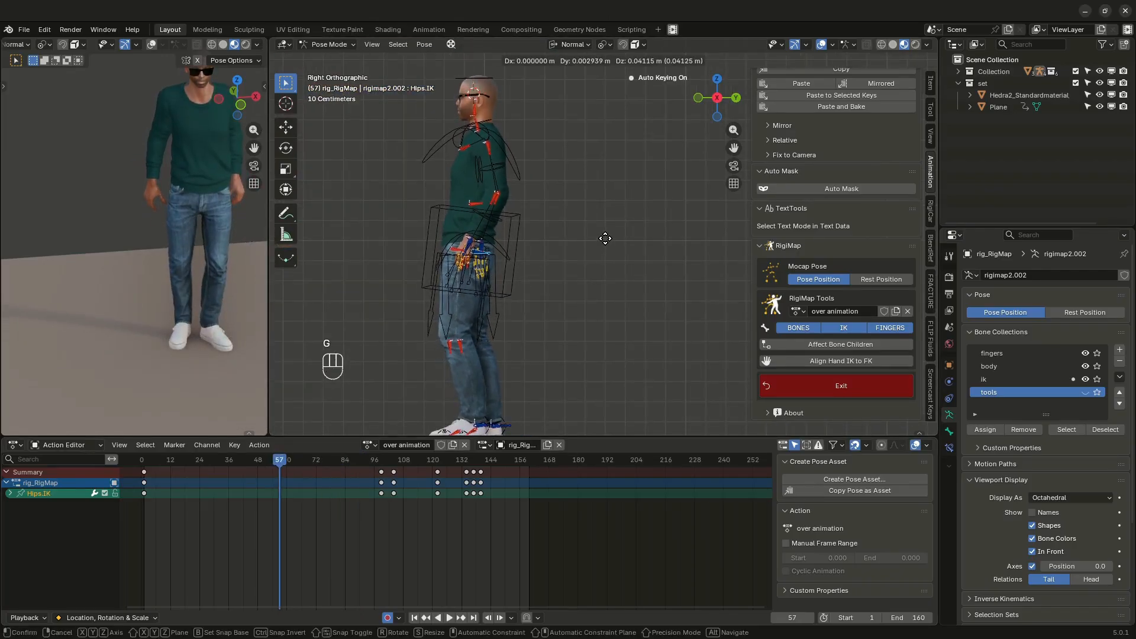
click(605, 238)
key(r)
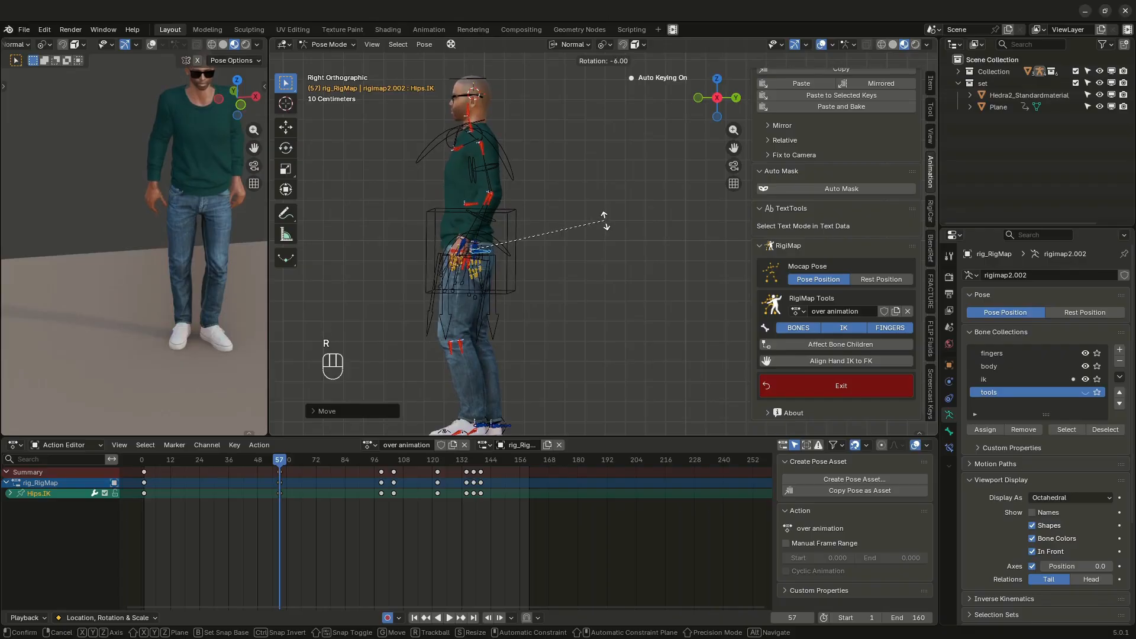
click(605, 222)
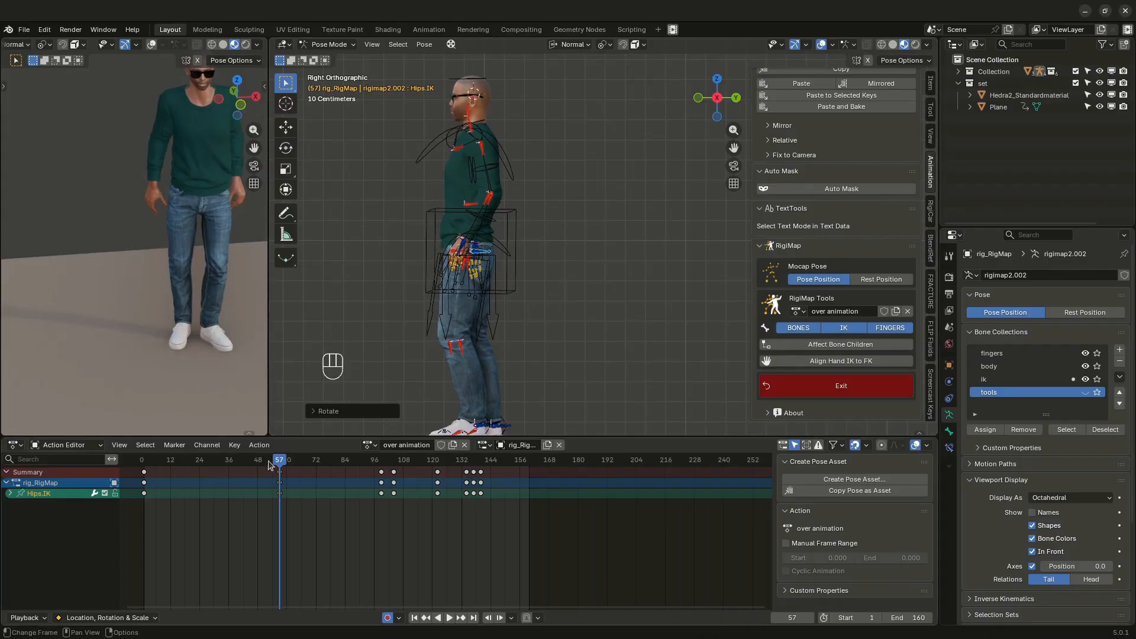
Step: Duplicate the Hips.IK key from frame 57 to the first frame and play back the animation
drag(273, 464, 228, 464)
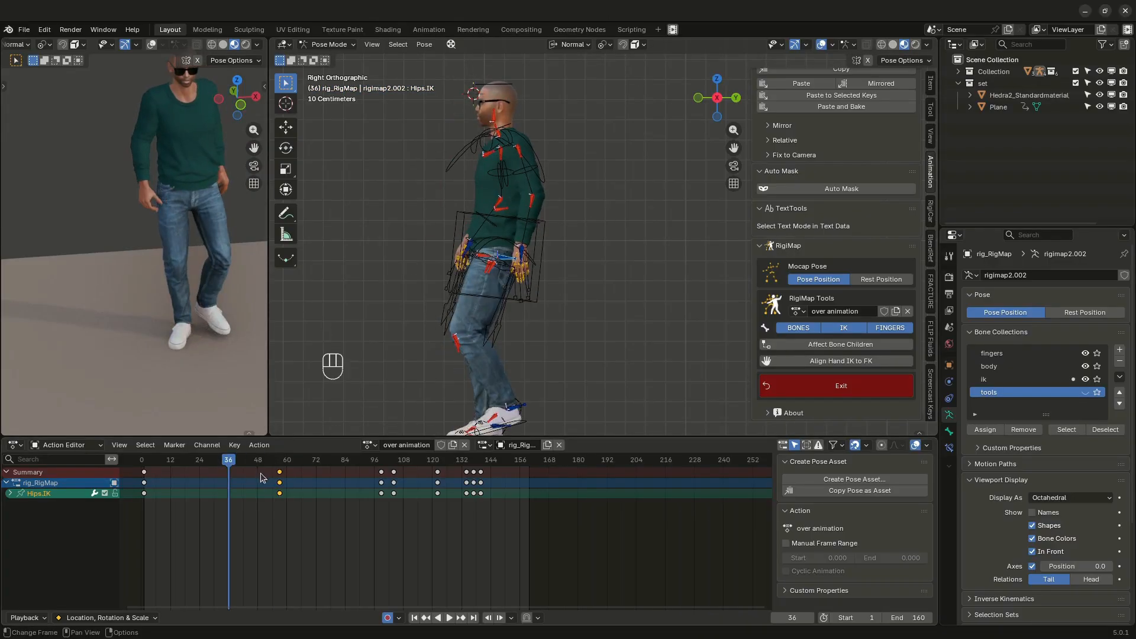
key(shift+d)
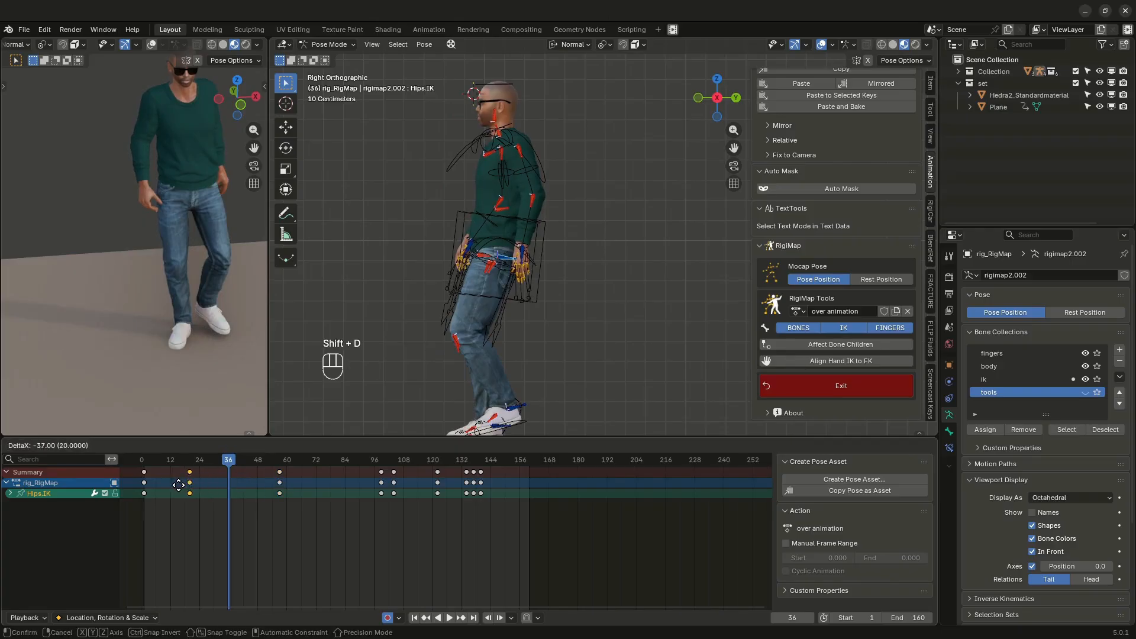
click(146, 482)
drag(146, 461, 157, 462)
key(space)
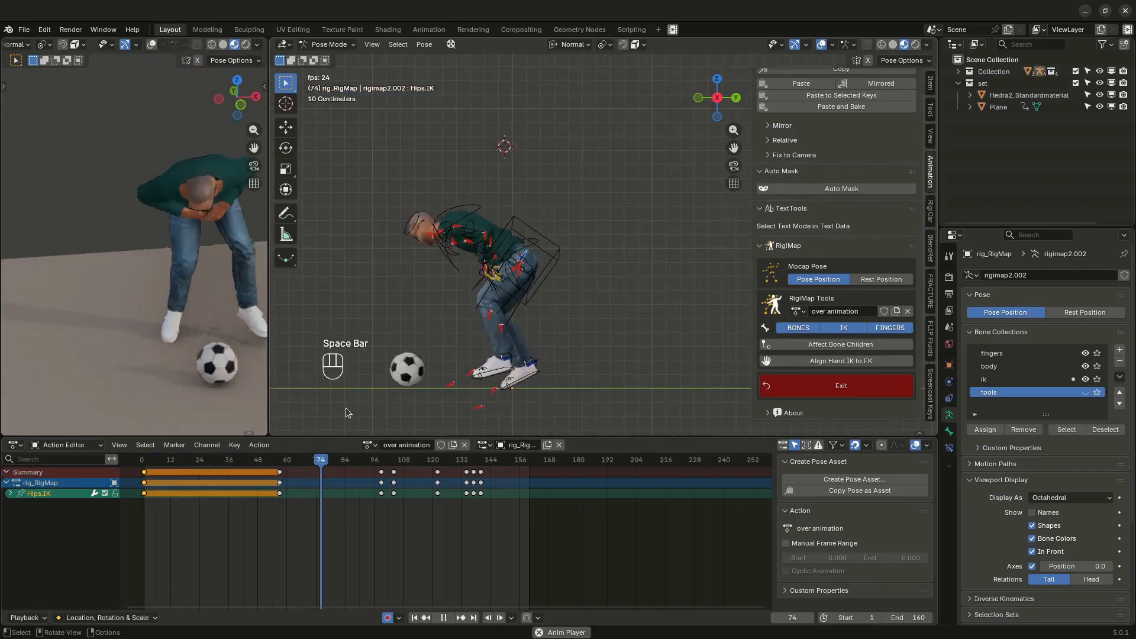
key(space)
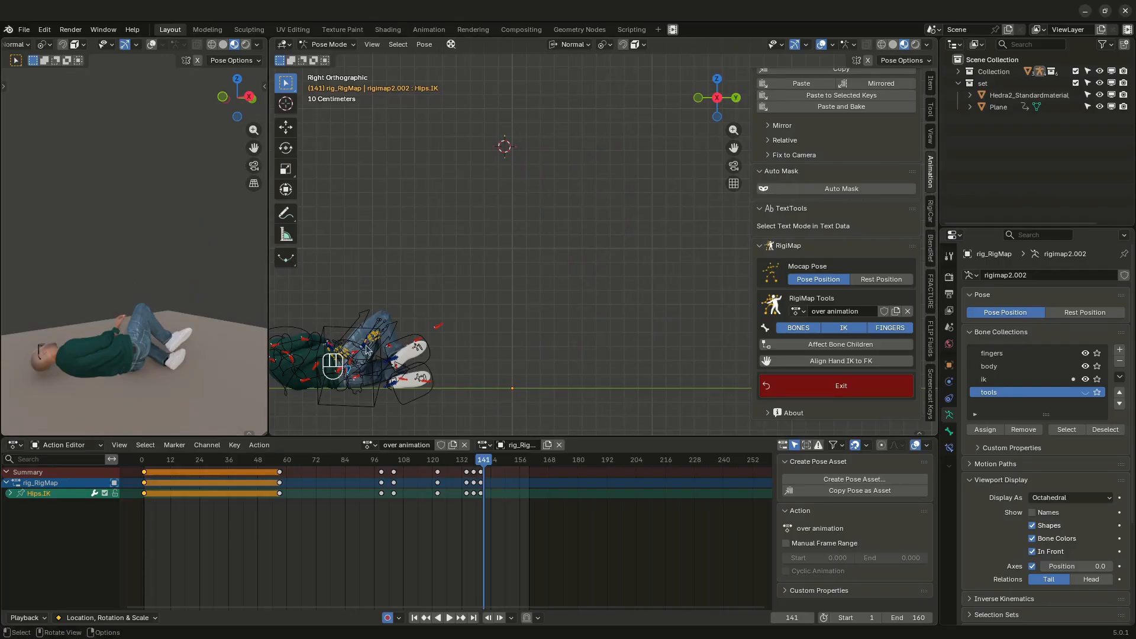
Step: Exit RigiMap editing and select the rig's thigh_ik.R control in pose mode
middle_drag(366, 349, 358, 360)
click(891, 395)
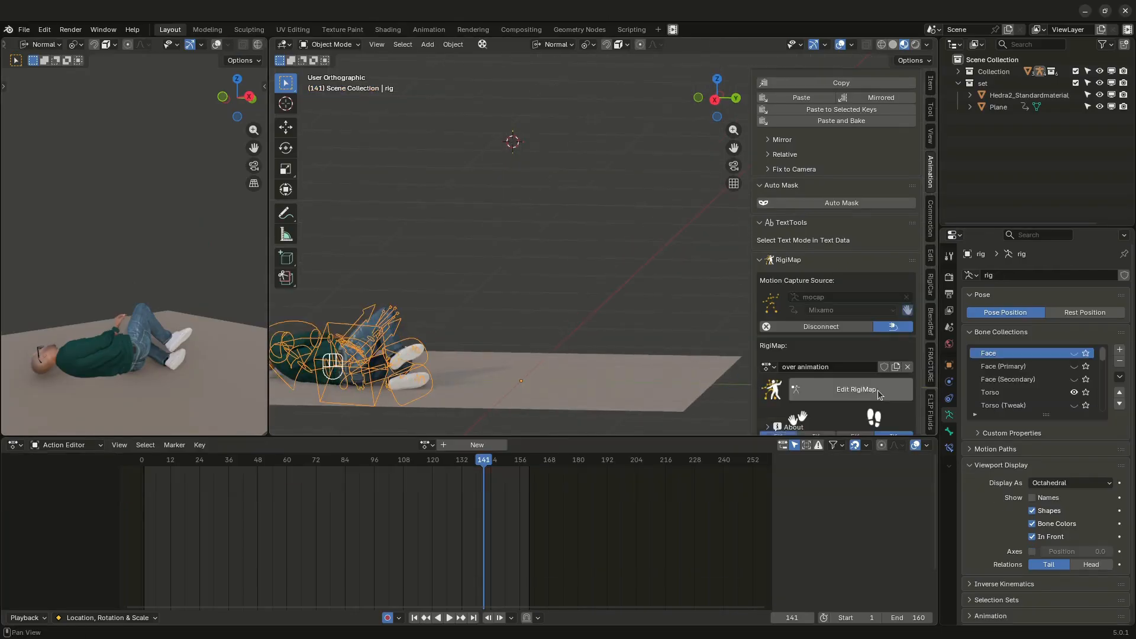
shift+middle_drag(424, 319, 553, 272)
scroll(552, 272, up, 3)
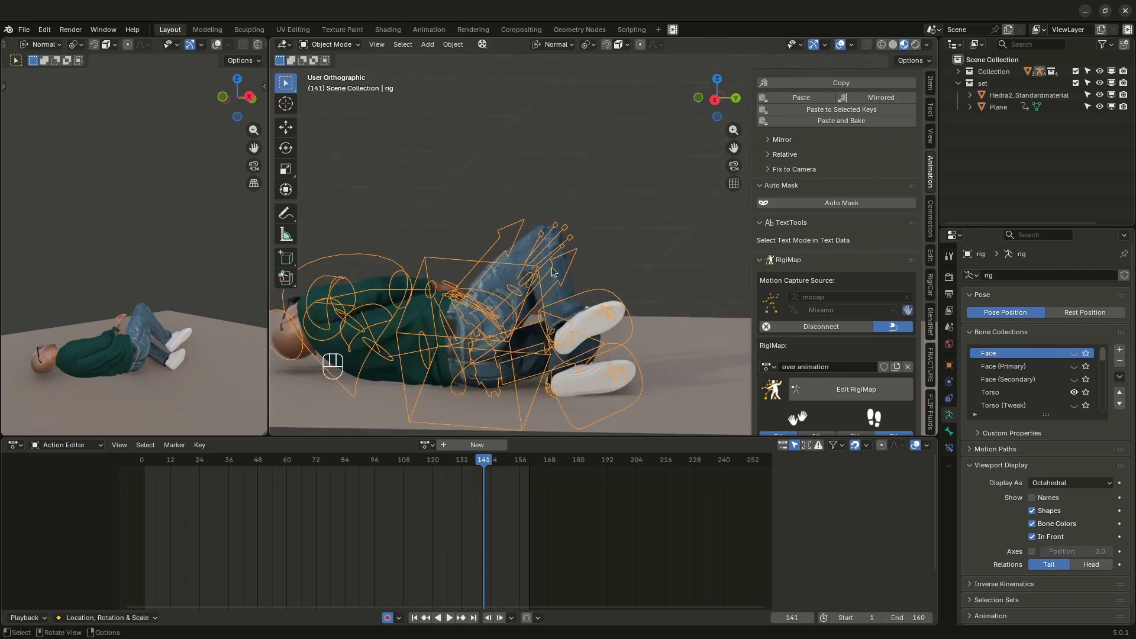
key(ctrl+Tab)
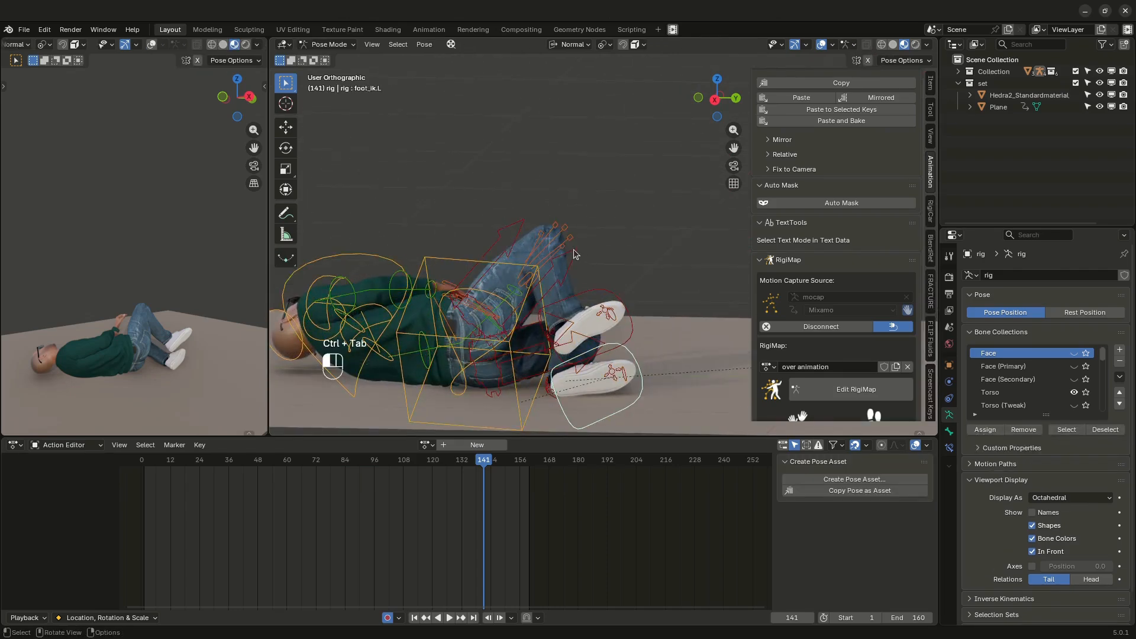
key(r)
click(603, 259)
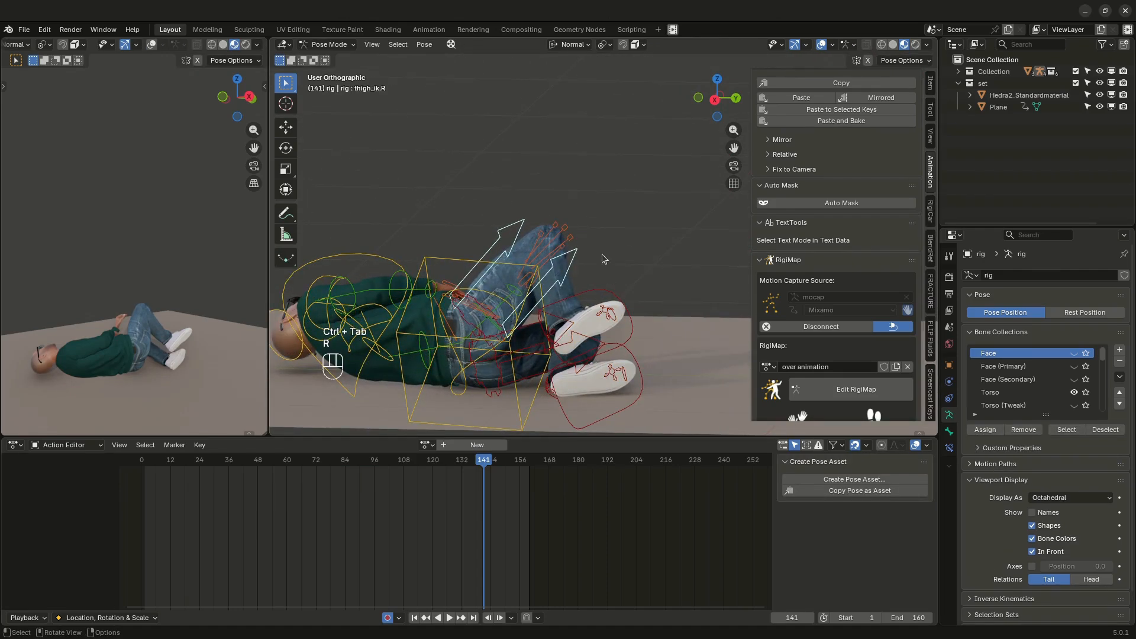
Step: Insert a rotation key on thigh_ik.L at frame 123 and shift that key back to about frame 119
drag(348, 460, 439, 461)
key(KP_1)
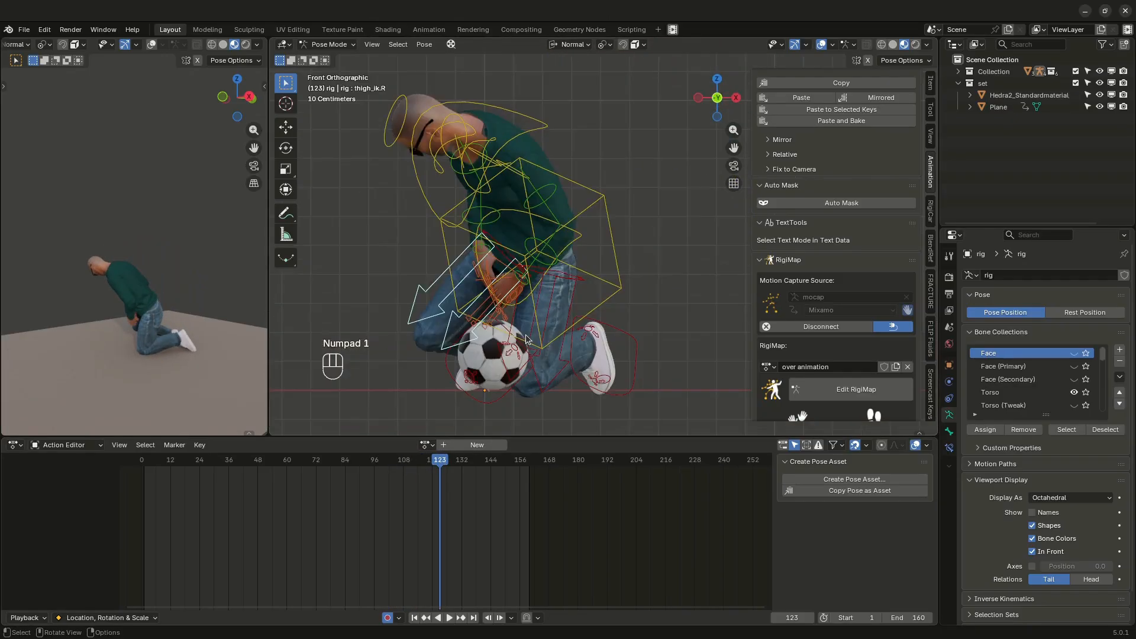
click(570, 301)
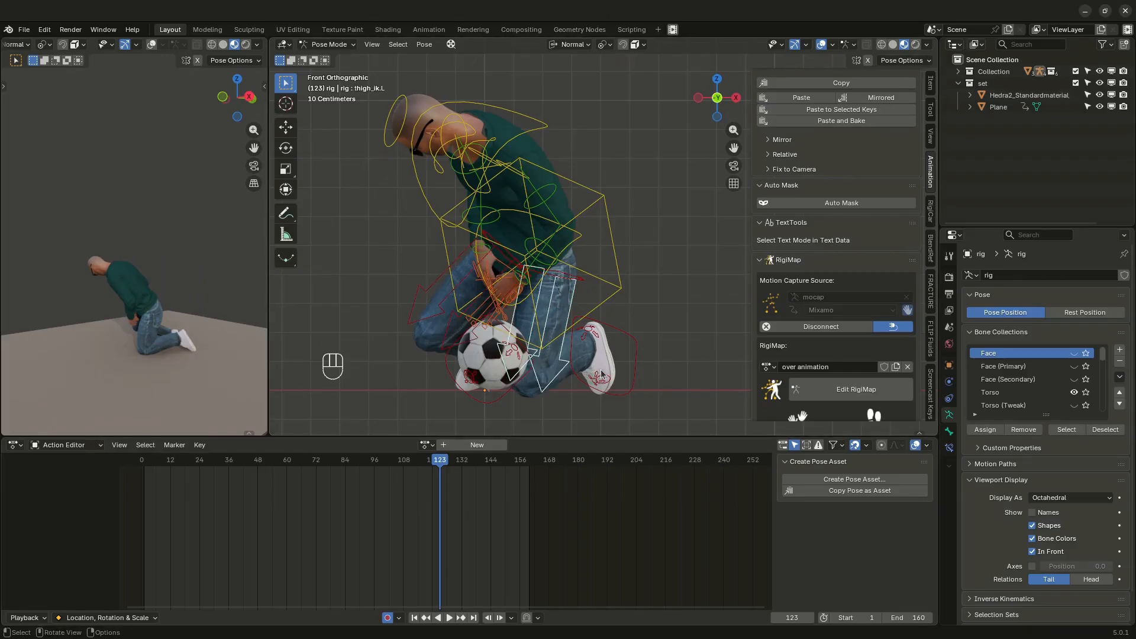
key(k)
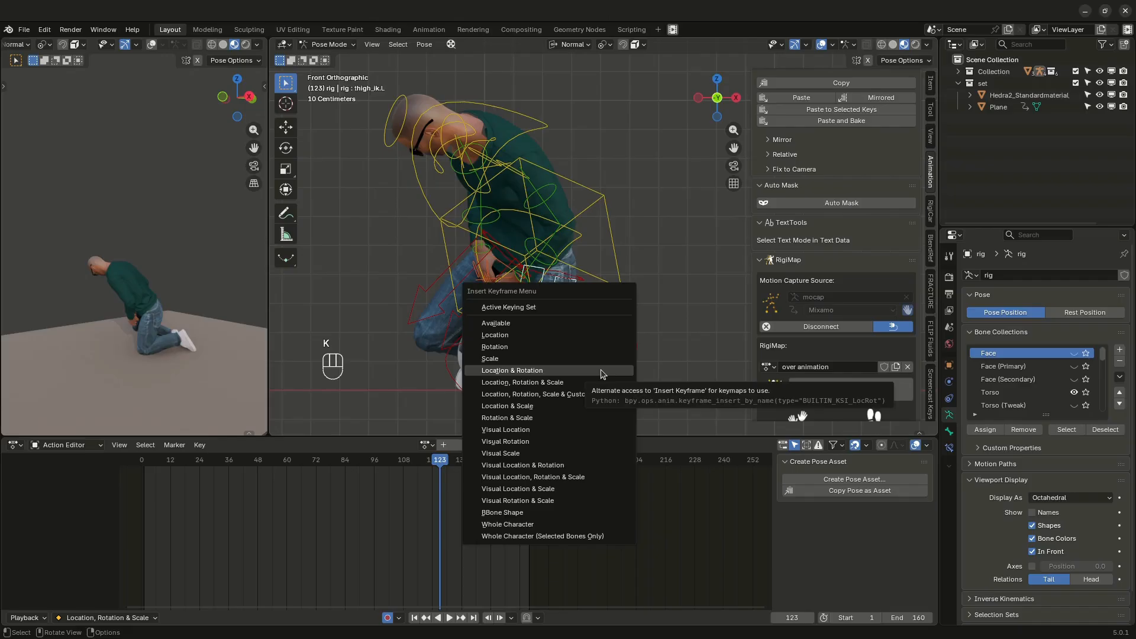
click(593, 347)
key(g)
click(438, 489)
Step: Rotate thigh_ik.L at frame 123, and trackball-rotate it by about 40 and -24 degrees at frame 130
key(r)
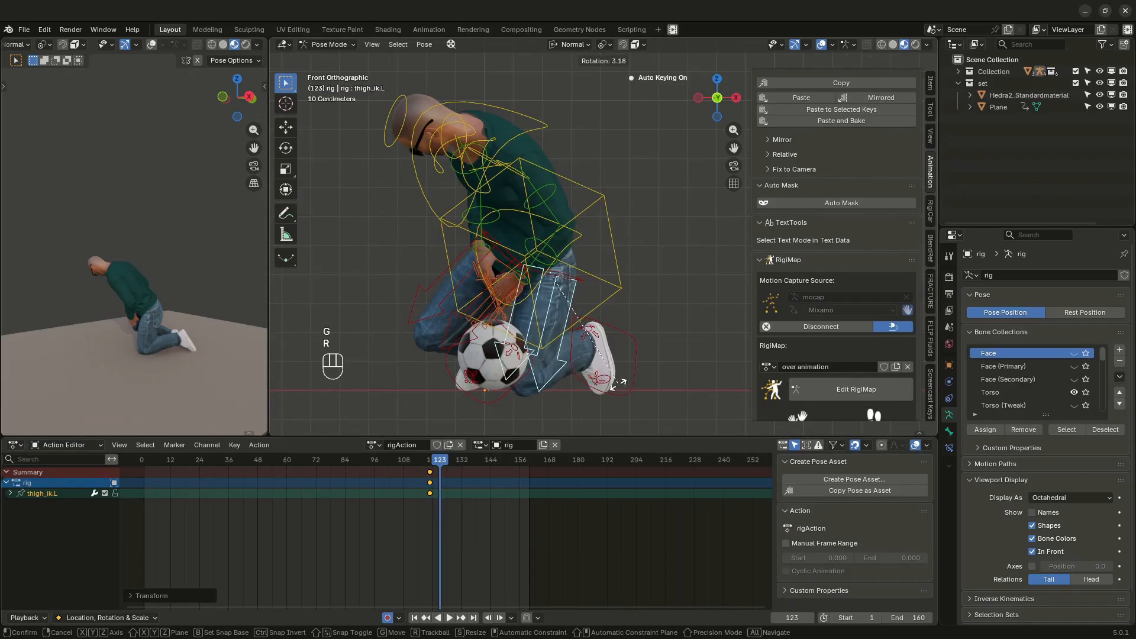
click(604, 389)
mouse_move(435, 463)
mouse_down()
mouse_move(417, 465)
mouse_move(456, 470)
mouse_up()
key(r)
key(r)
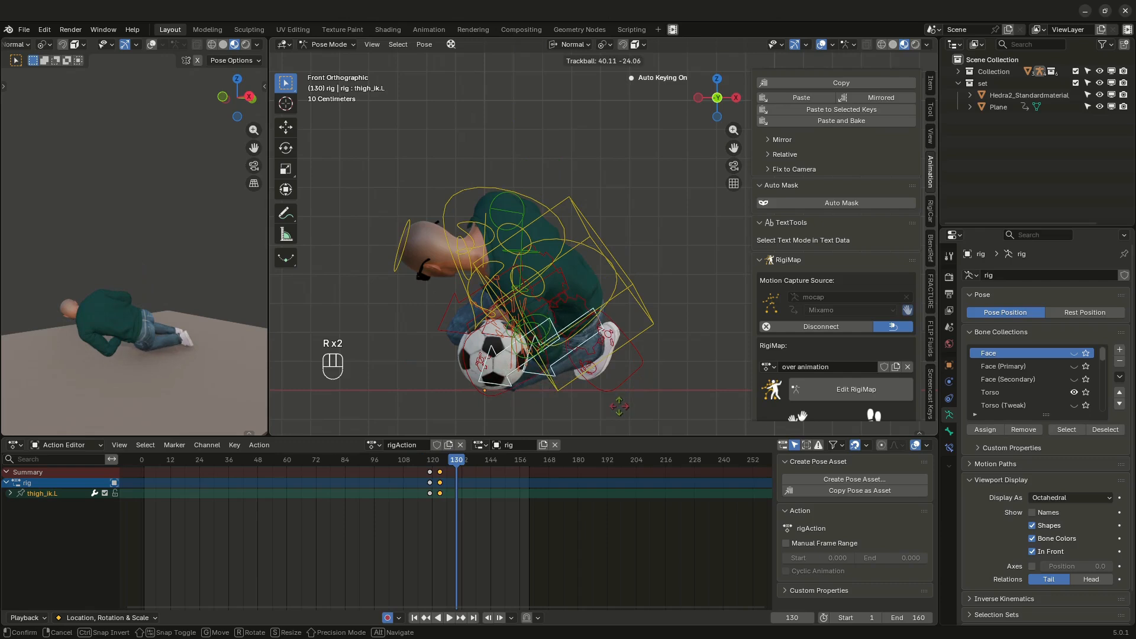
click(619, 406)
drag(456, 461, 467, 460)
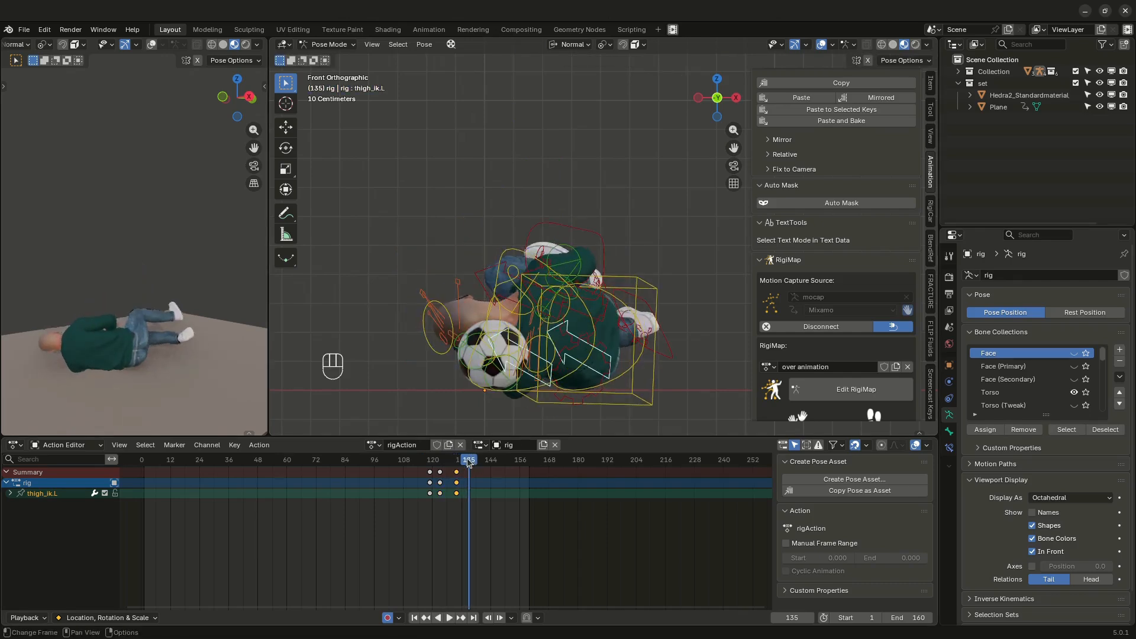
Step: Copy thigh_ik.L's key from about frame 119 to frame 135 and check the leg from the side
click(431, 472)
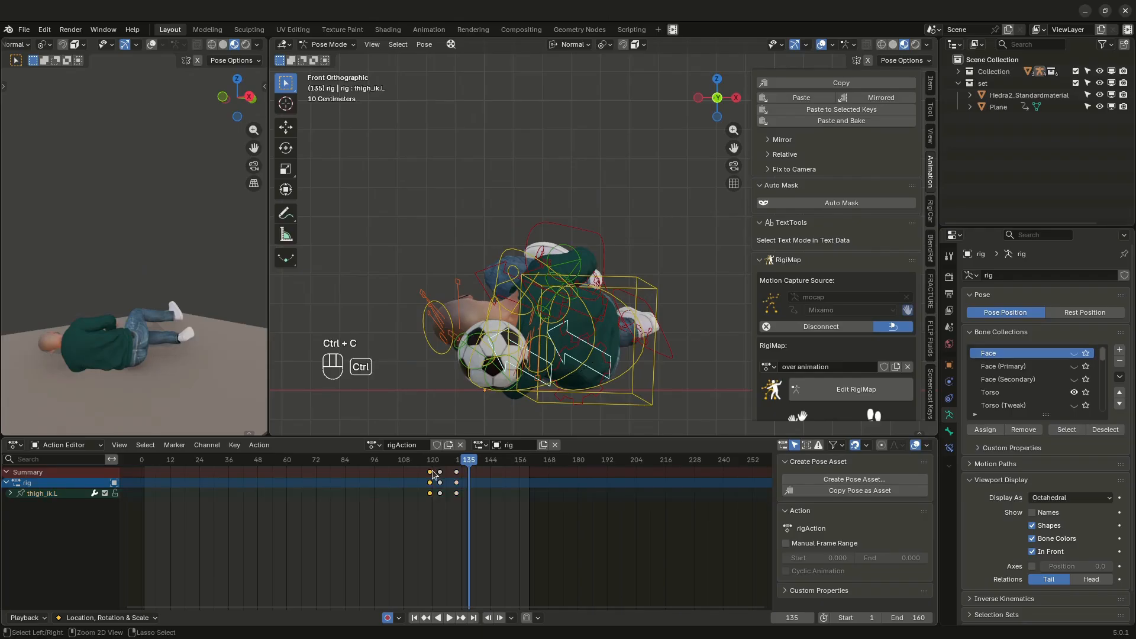
key(ctrl+v)
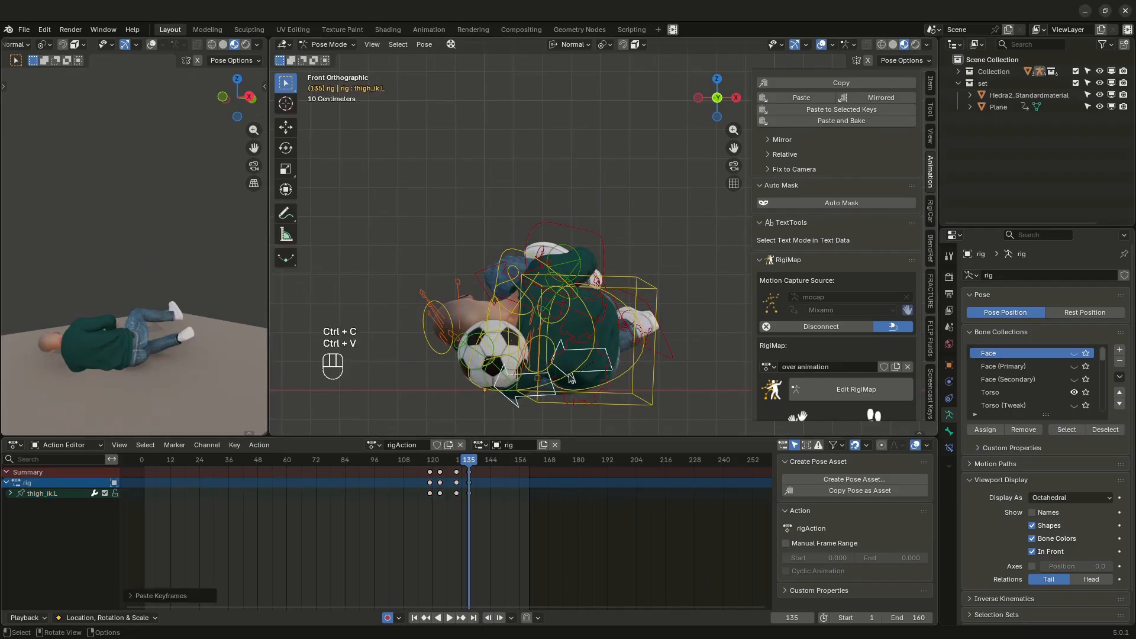
key(KP_3)
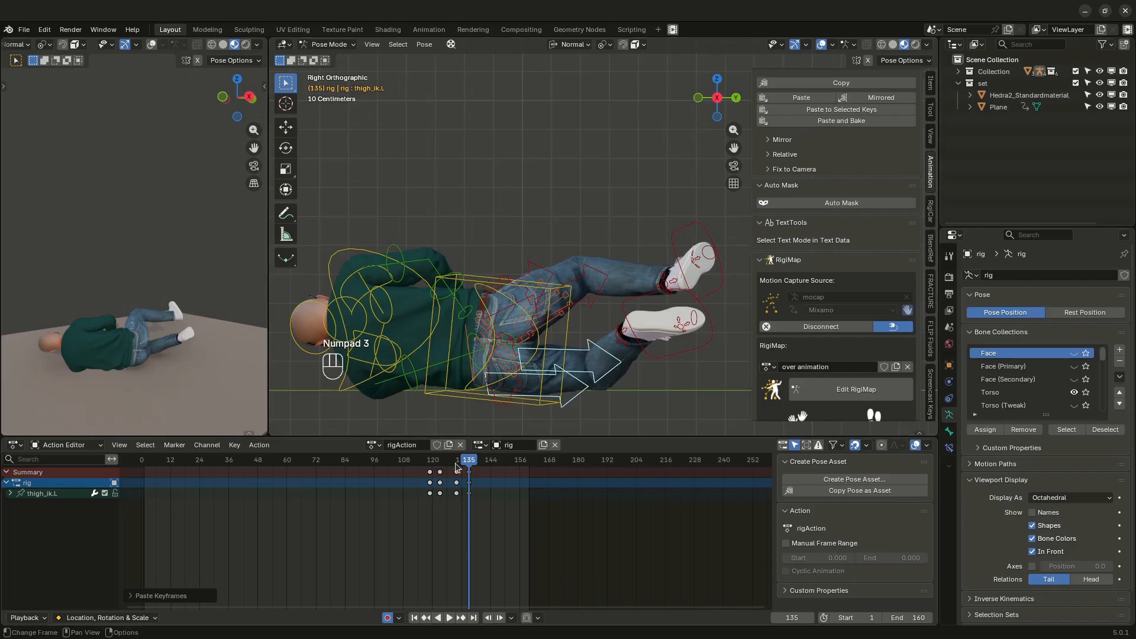
key(space)
Step: Rotate thigh_ik.L at frame 132 to correct the knee direction while the character lies down
drag(468, 465, 462, 465)
key(r)
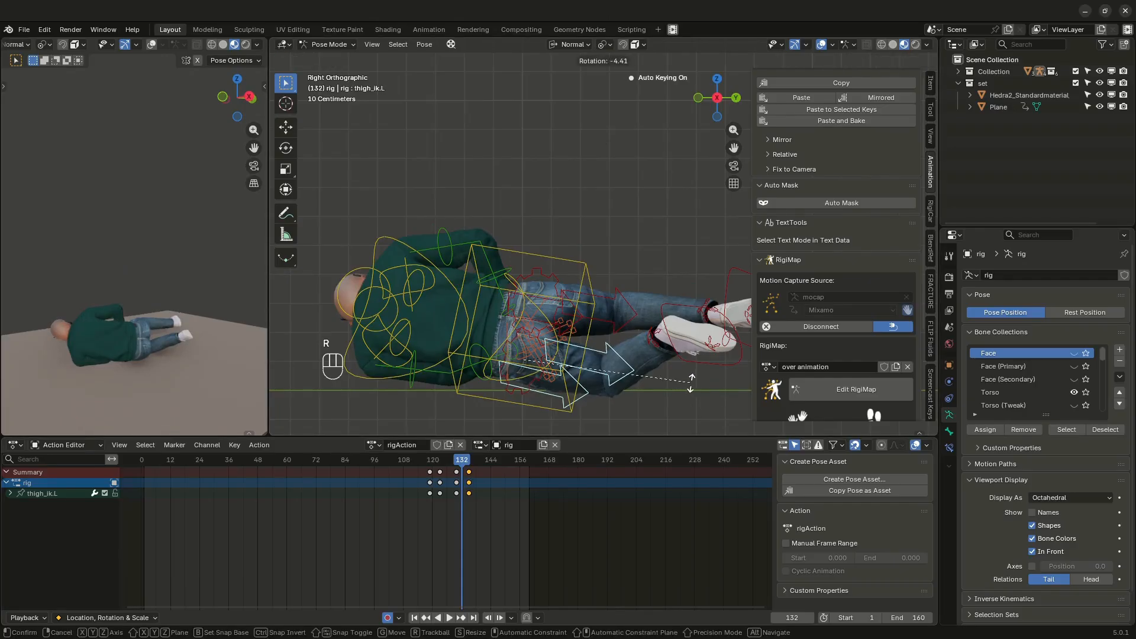
click(689, 341)
Step: Rotate thigh_ik.L at about frame 150 and trackball-rotate it at frame 154
drag(459, 470, 515, 467)
key(r)
click(643, 395)
key(r)
key(r)
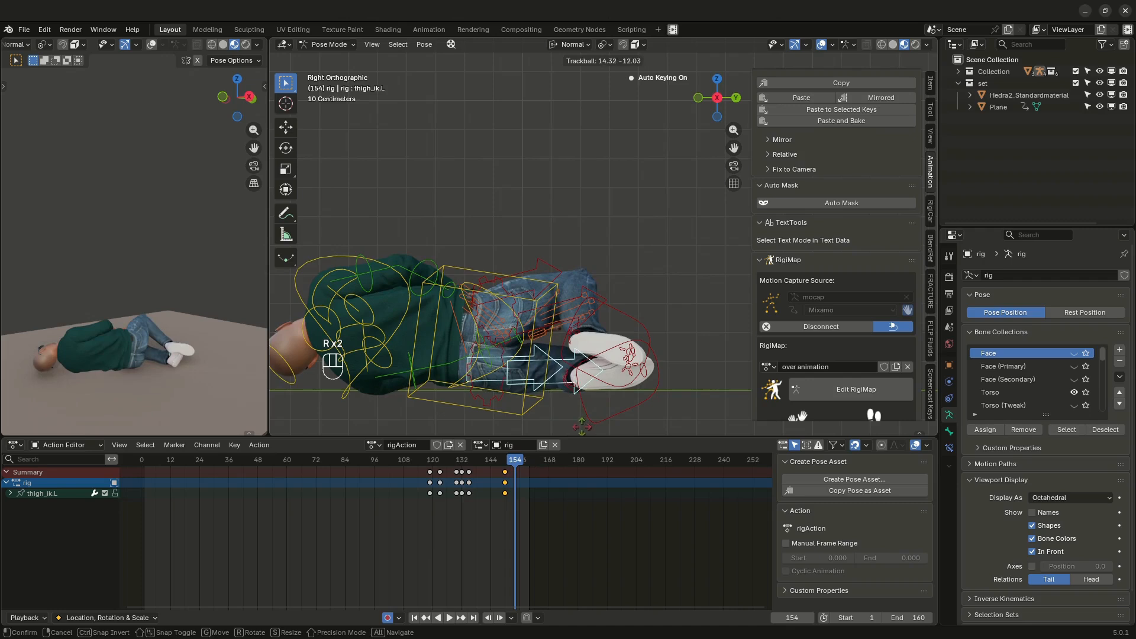
click(508, 465)
Step: Select thigh_ik.R and examine the kneeling legs and feet between frames 94 and 106
drag(519, 466, 370, 459)
middle_drag(555, 333, 763, 332)
scroll(569, 320, up, 2)
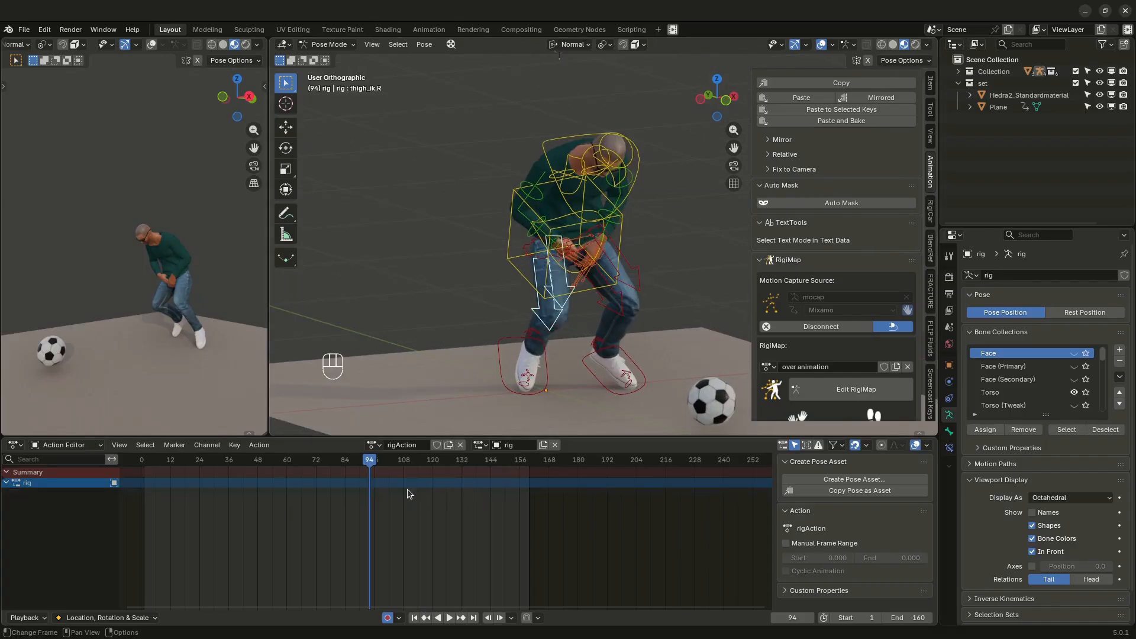
drag(393, 457, 396, 461)
scroll(520, 296, up, 3)
shift+middle_drag(519, 391, 534, 351)
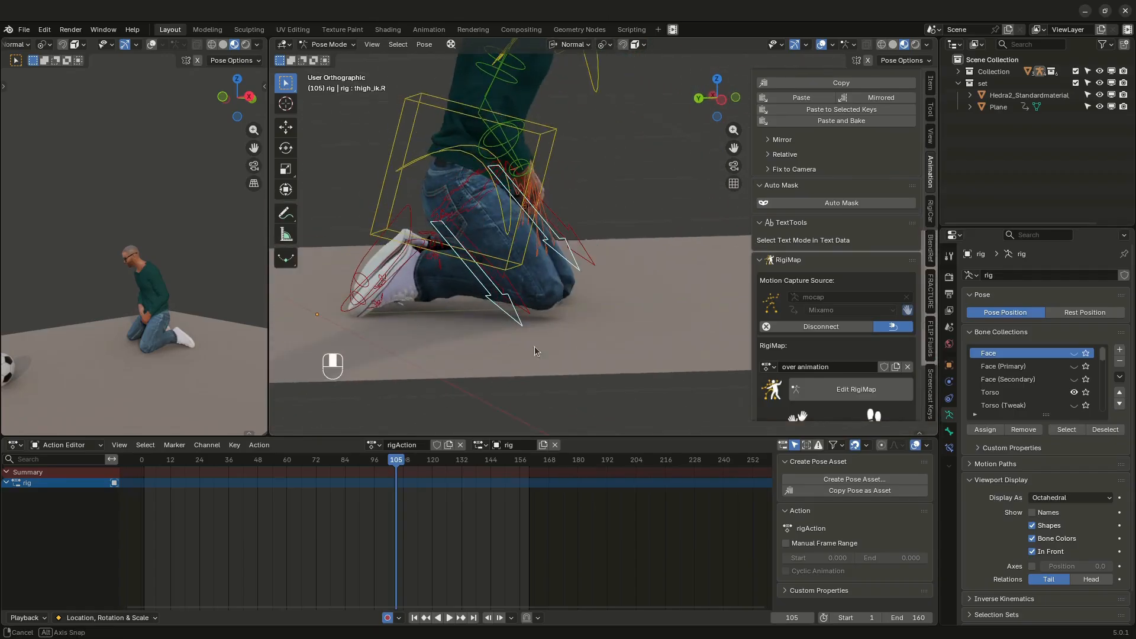
mouse_move(395, 461)
mouse_down()
mouse_move(418, 460)
mouse_move(381, 461)
mouse_move(410, 454)
mouse_move(388, 460)
mouse_move(401, 447)
mouse_move(382, 448)
mouse_move(400, 445)
mouse_up()
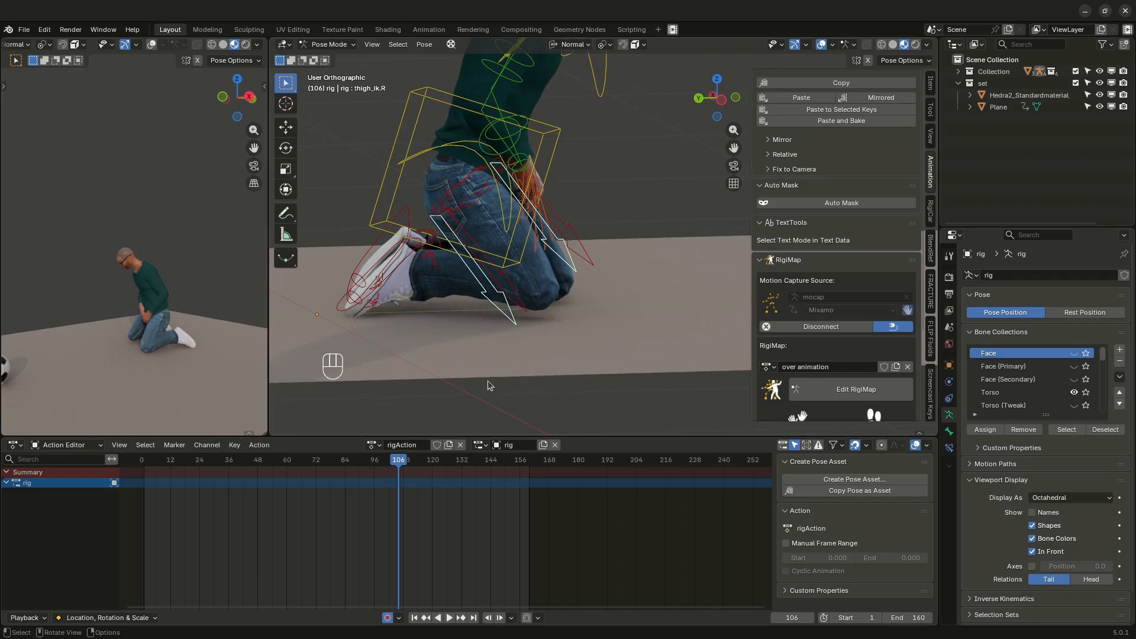
Step: Reopen RigiMap editing and move the RightFoot.IK bone backward about 0.05 m at frame 104
key(ctrl+Tab)
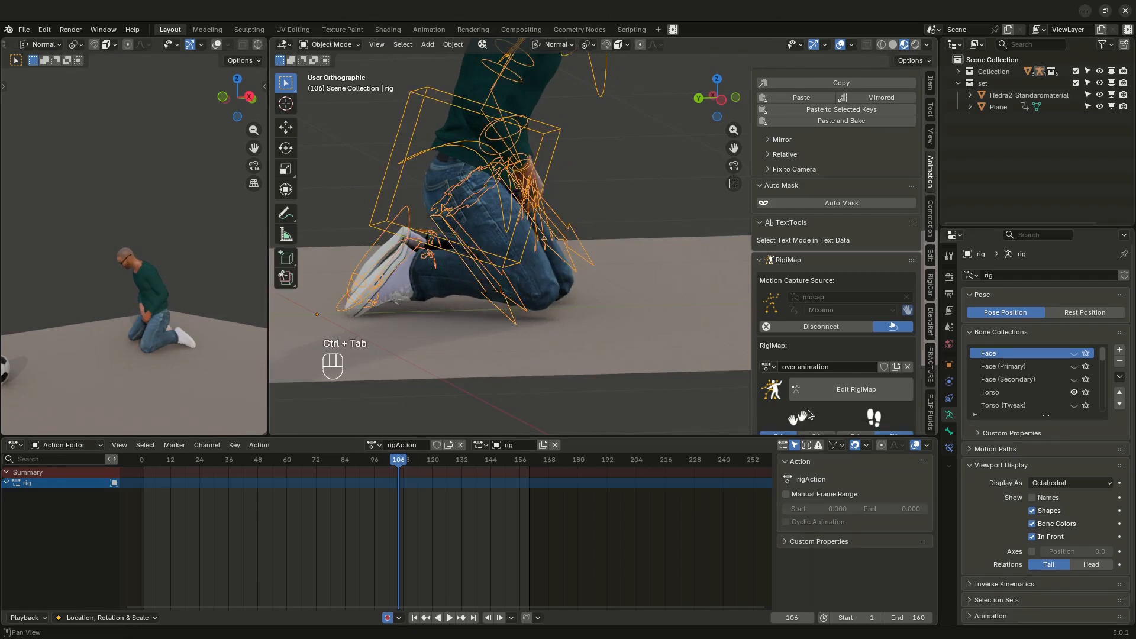
click(841, 391)
click(421, 268)
drag(395, 468, 394, 463)
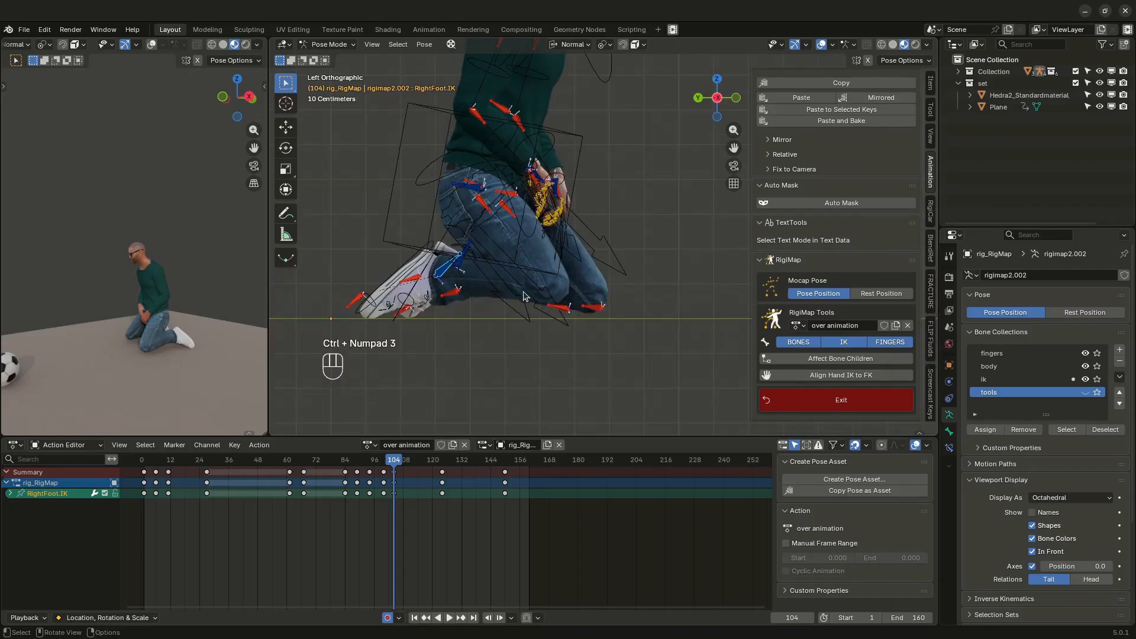
key(g)
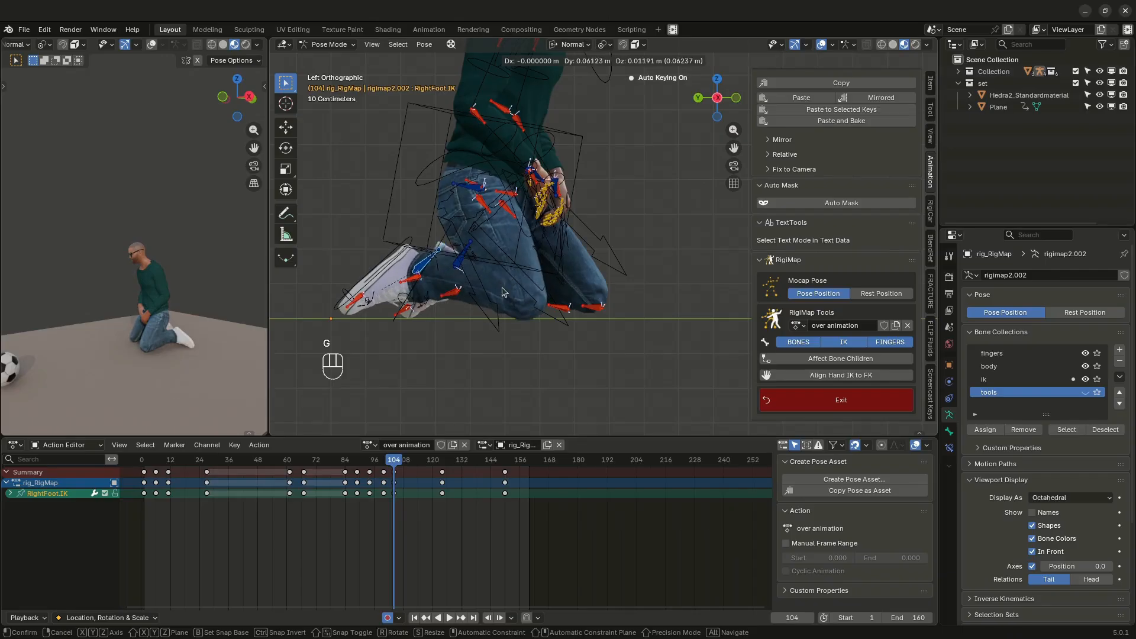
key(g)
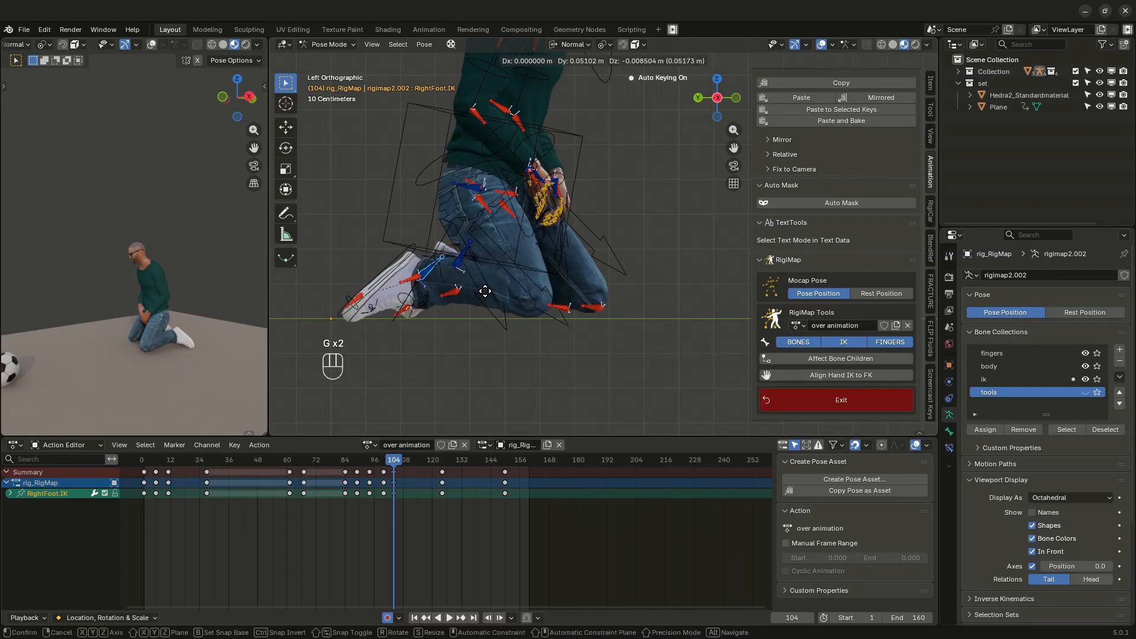
click(483, 294)
drag(386, 470, 421, 473)
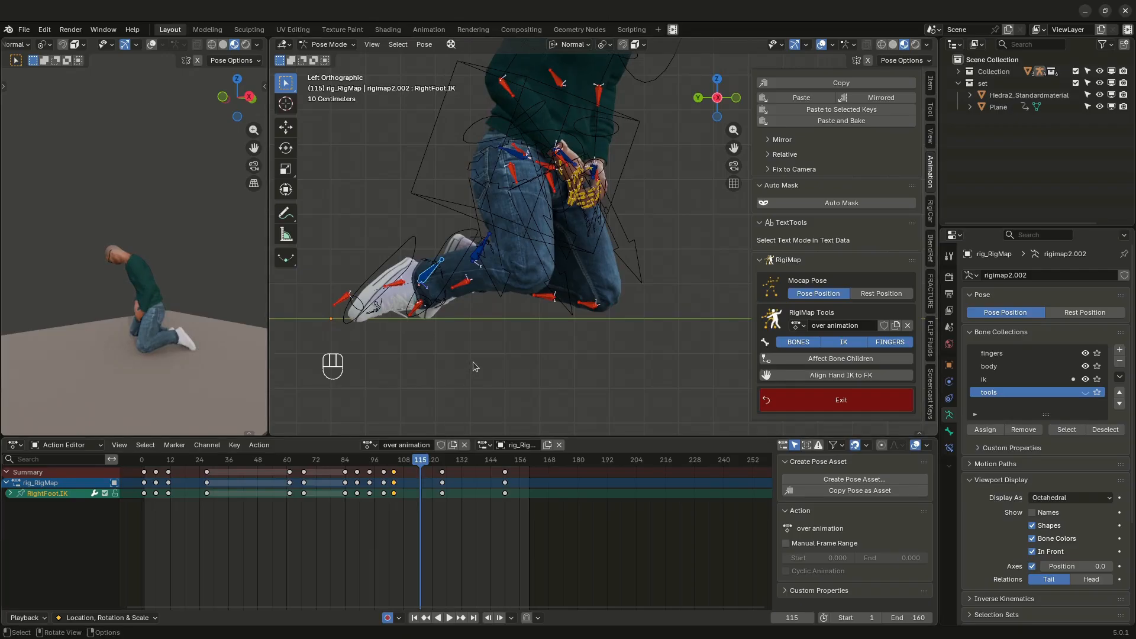
key(g)
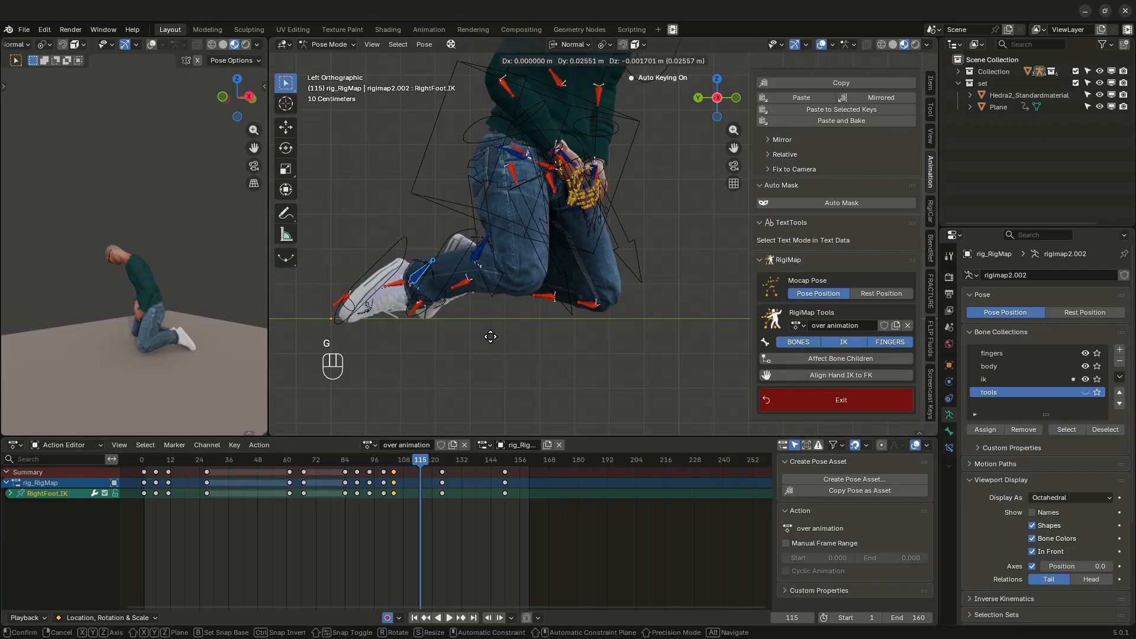
click(488, 335)
Step: Play back the animation to examine the feet's contact with the floor
middle_drag(480, 300, 402, 364)
drag(420, 465, 351, 474)
key(space)
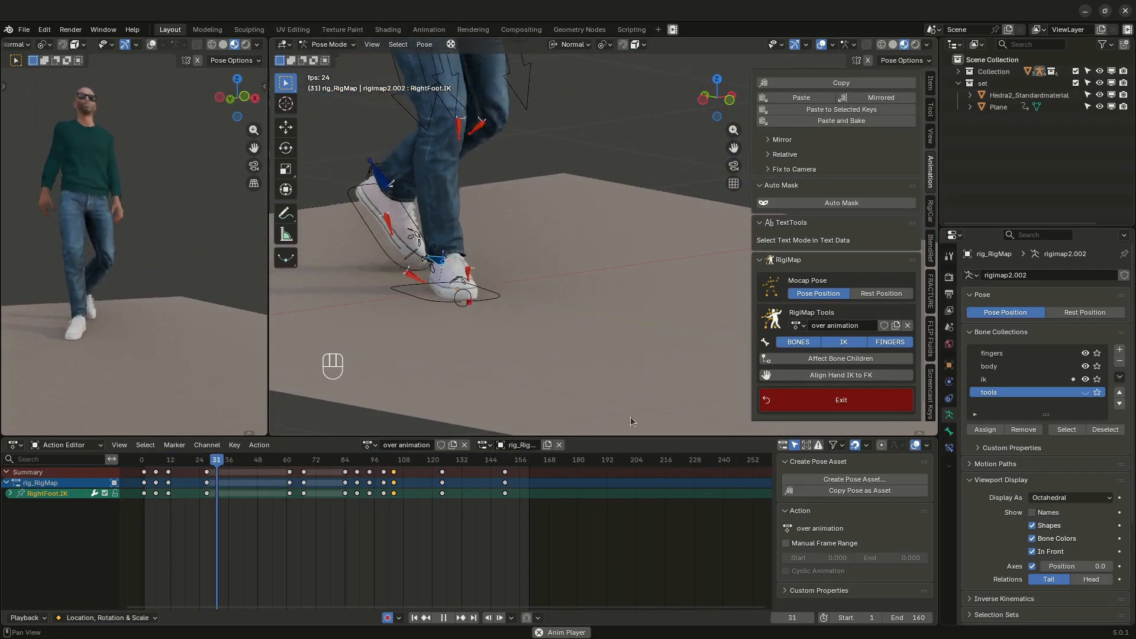
key(space)
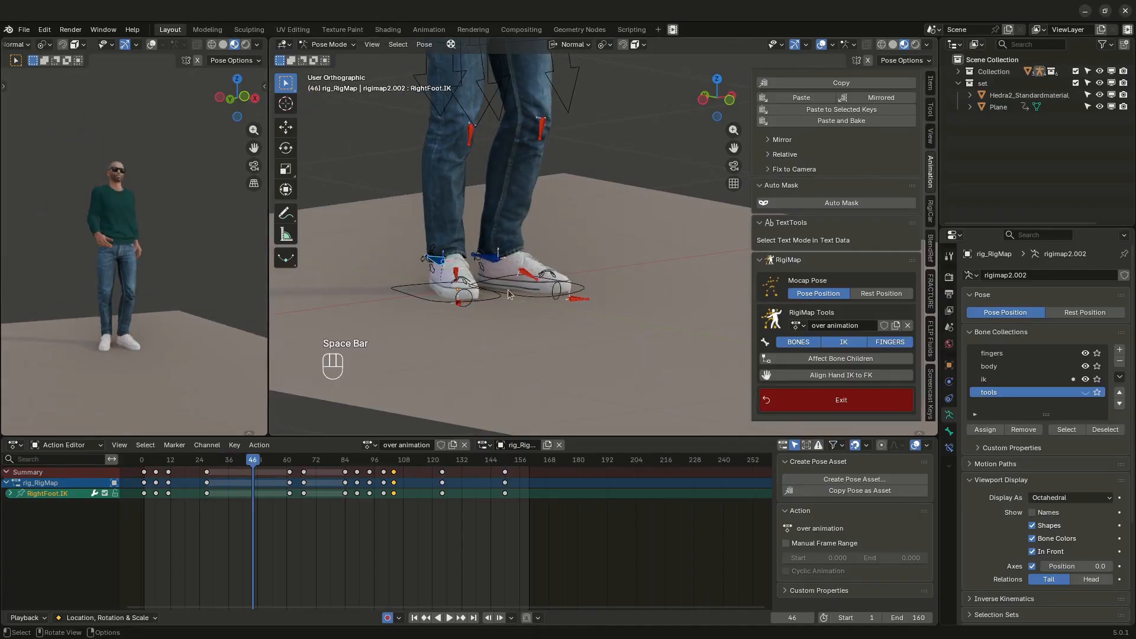
middle_drag(508, 294, 484, 302)
scroll(485, 302, down, 5)
Step: Exit RigiMap editing and play back the corrected animation on the full character
click(816, 396)
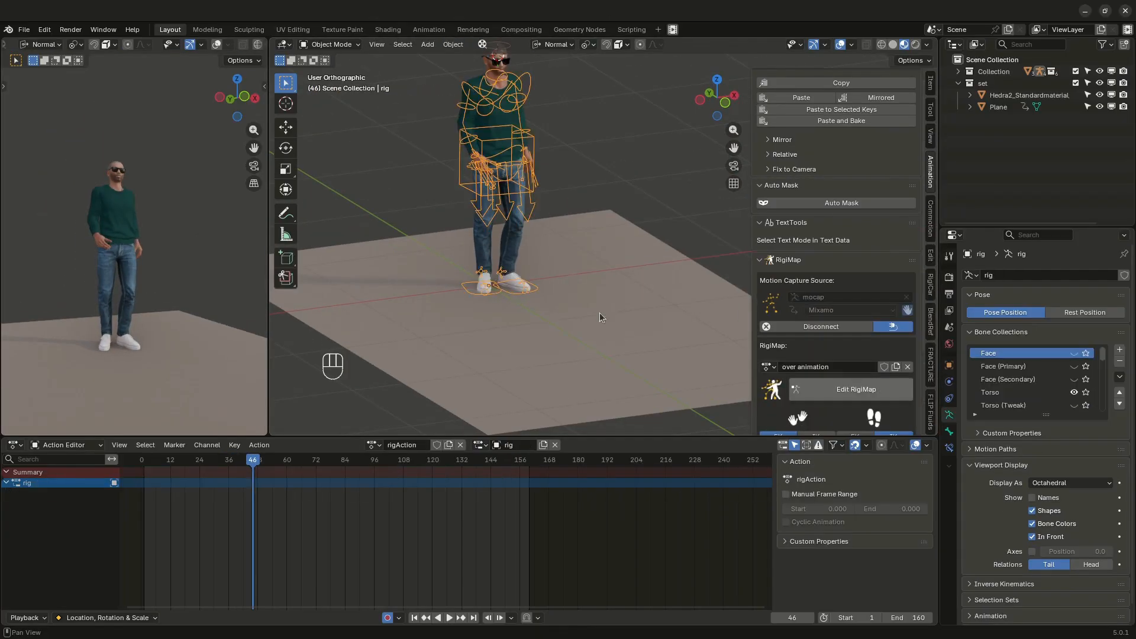
scroll(602, 315, down, 4)
middle_drag(602, 313, 393, 379)
drag(256, 468, 282, 461)
key(space)
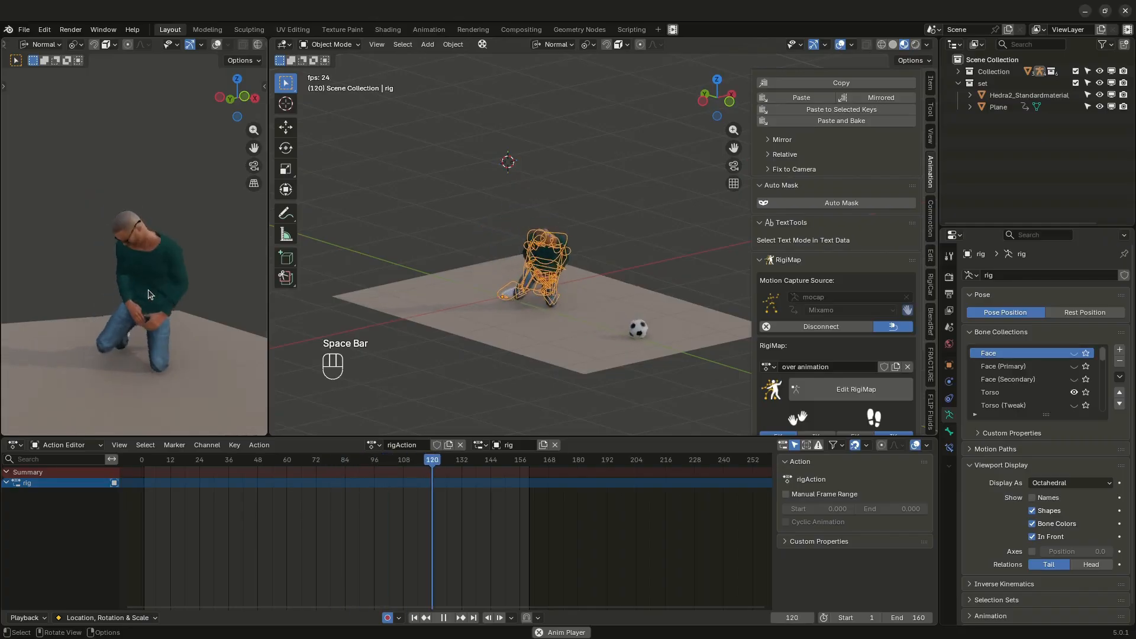
key(space)
drag(189, 469, 284, 467)
Step: Bake the mocap onto the Rigify rig over frames 1 to 160
scroll(809, 379, down, 5)
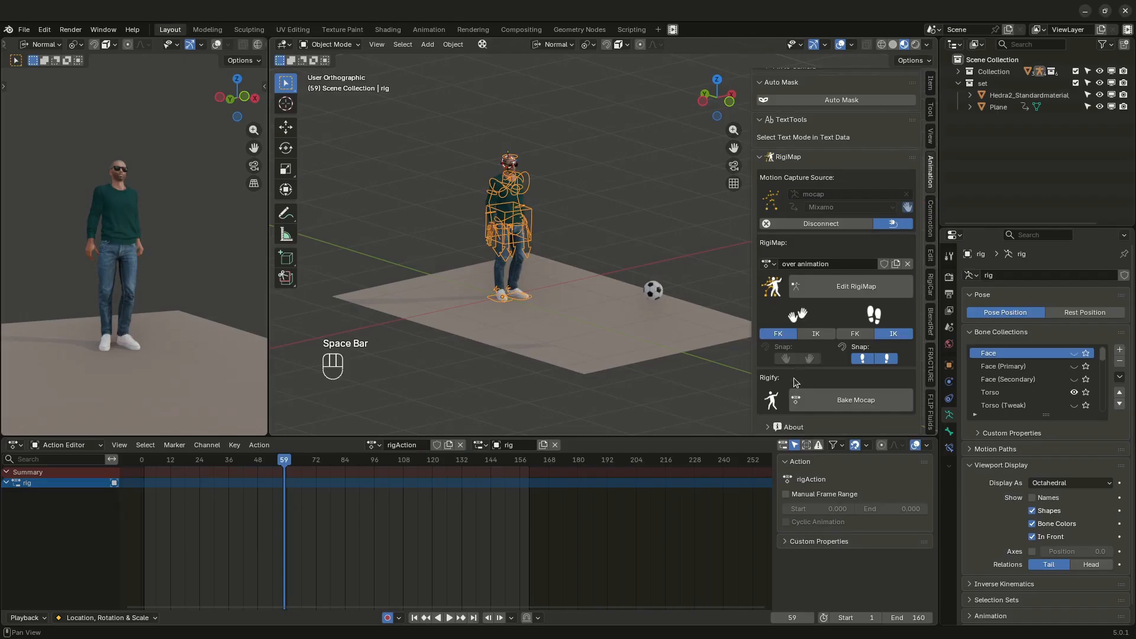
click(862, 402)
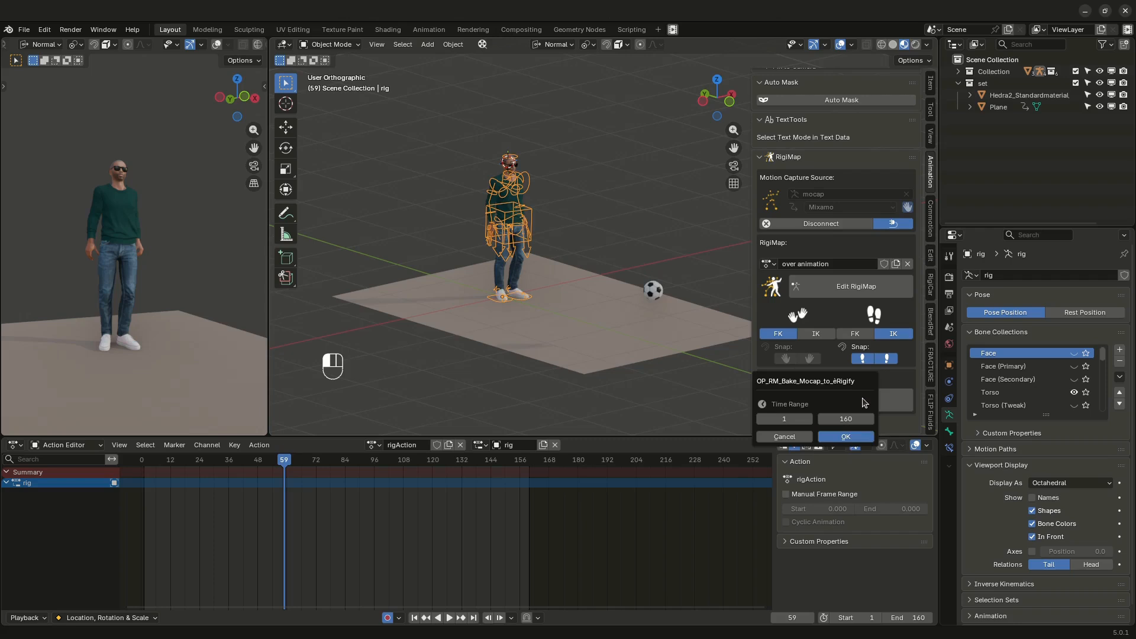
click(846, 436)
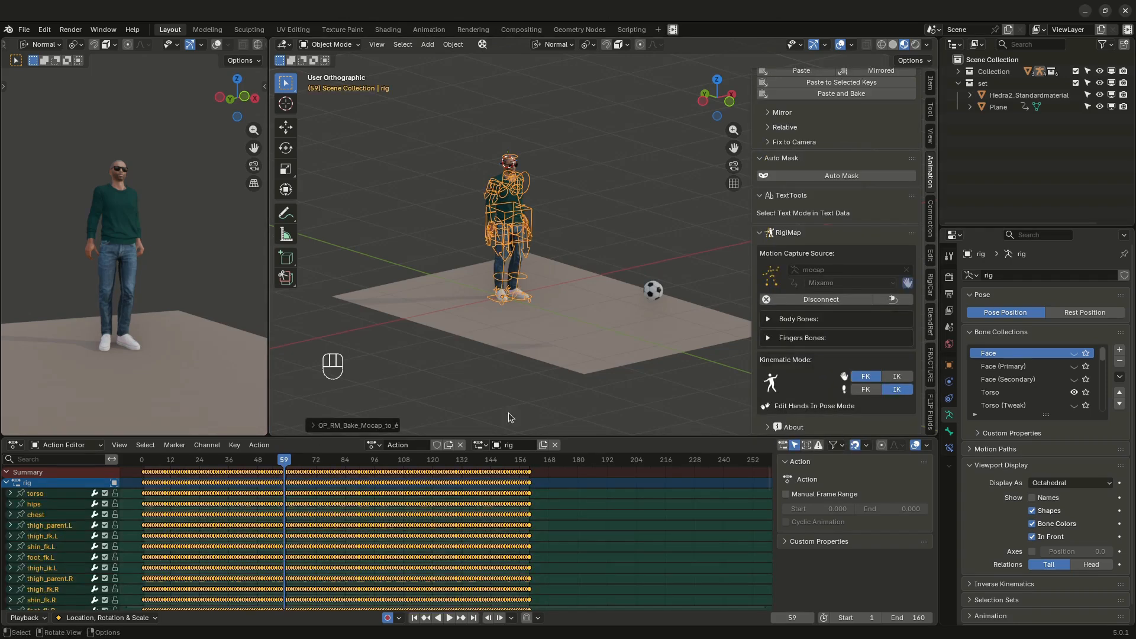
Step: Scrub and play back the baked animation to examine the character's motion from several angles
drag(270, 463, 296, 463)
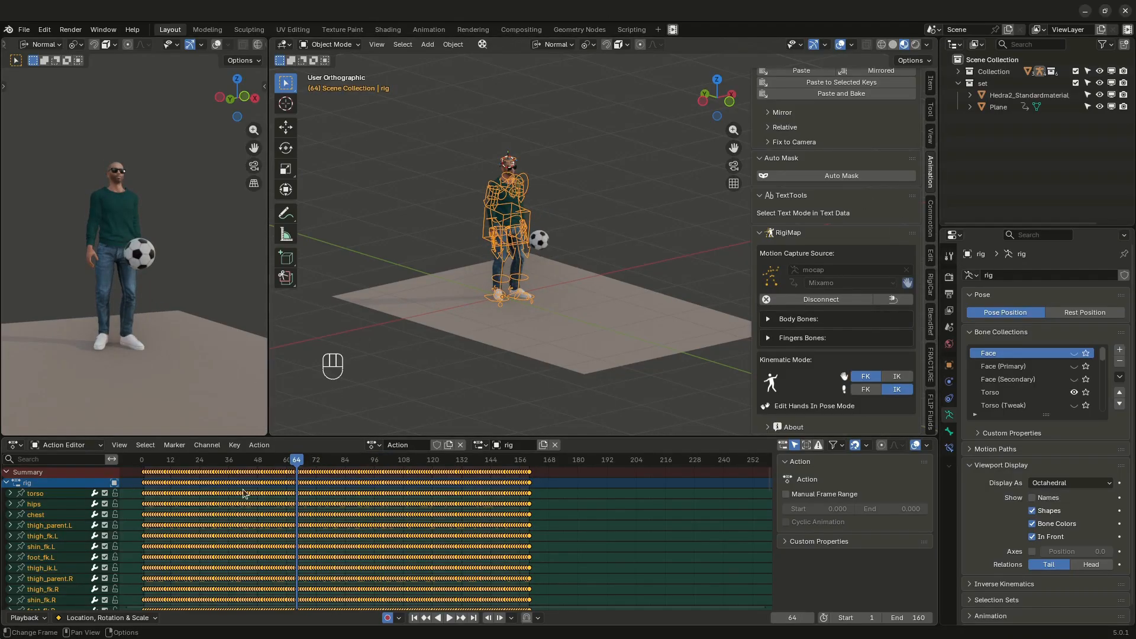
middle_drag(508, 185, 450, 198)
scroll(355, 475, down, 1)
scroll(468, 203, up, 3)
middle_drag(569, 239, 302, 417)
mouse_move(316, 456)
mouse_down()
mouse_move(468, 470)
mouse_move(307, 466)
mouse_up()
key(space)
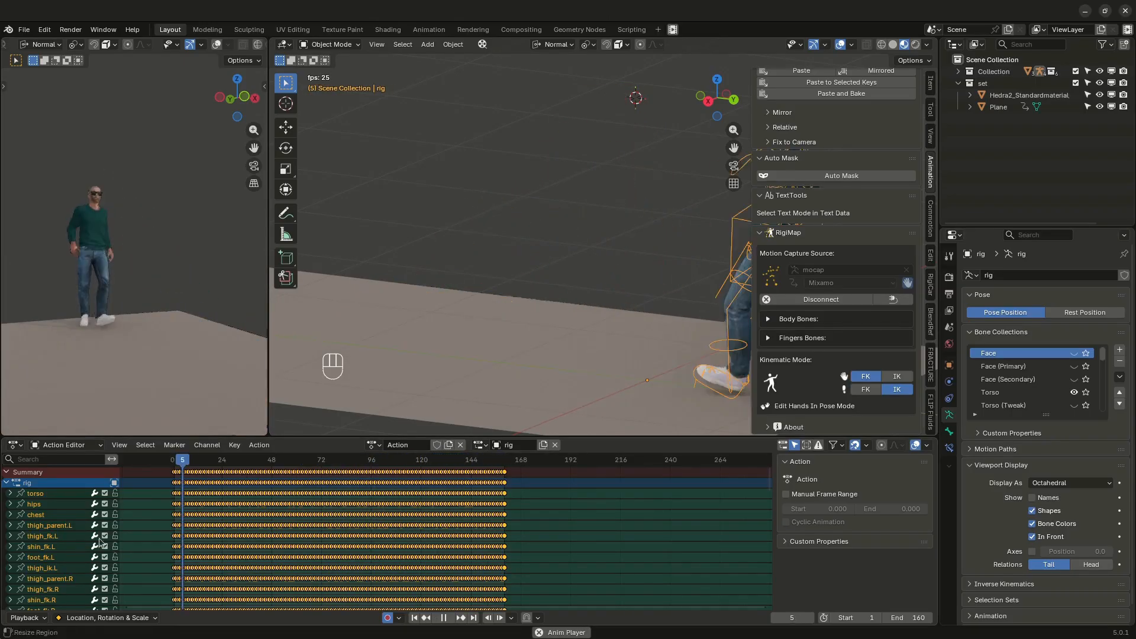
key(space)
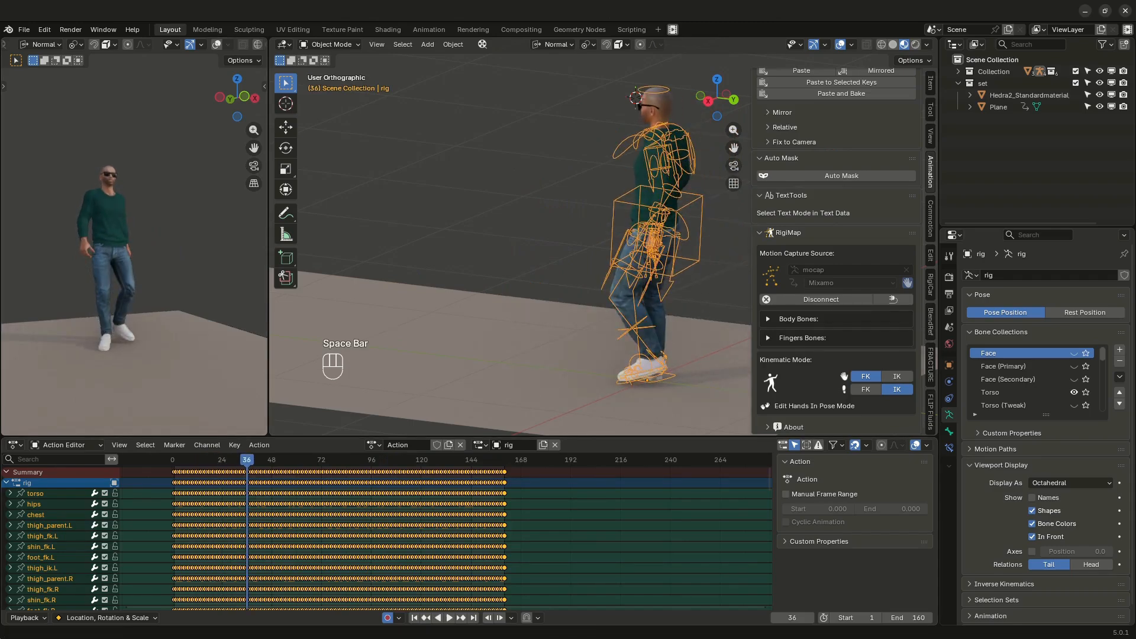